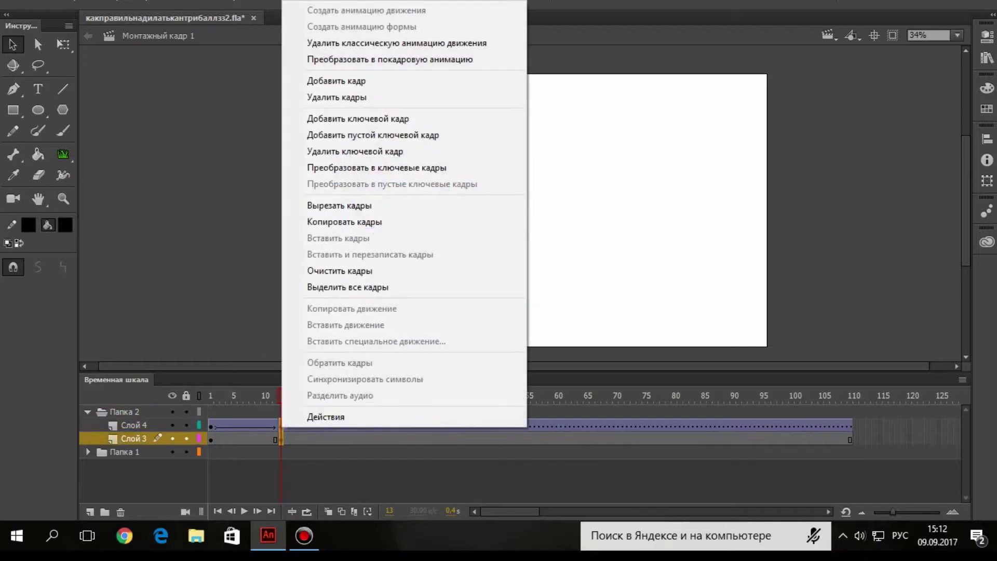
# Remove the keyframes at frame 13 of Слой 3 and Слой 4 and insert fresh ones there.
pyautogui.click(363, 152)
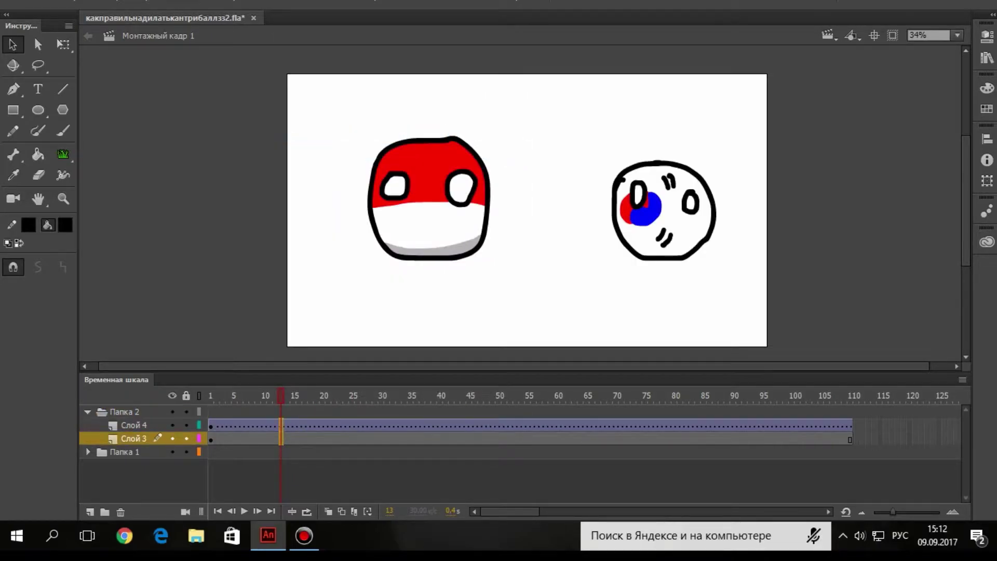
pyautogui.rightClick(281, 440)
pyautogui.click(363, 115)
# Set the looping option of the South Korea ball's body symbol to Один кадр at frame 13.
pyautogui.click(218, 130)
pyautogui.click(670, 212)
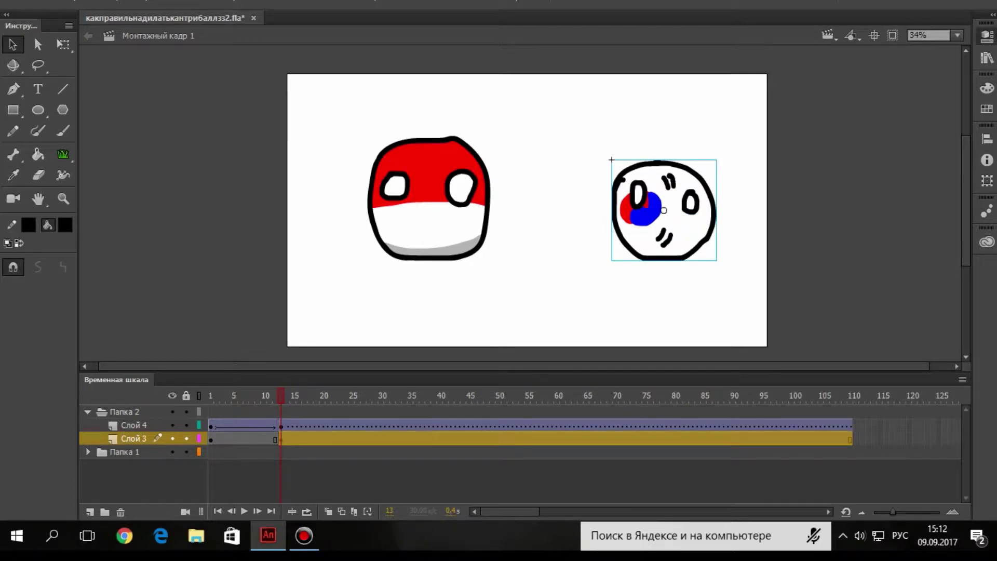
pyautogui.click(987, 36)
pyautogui.click(863, 214)
pyautogui.click(842, 262)
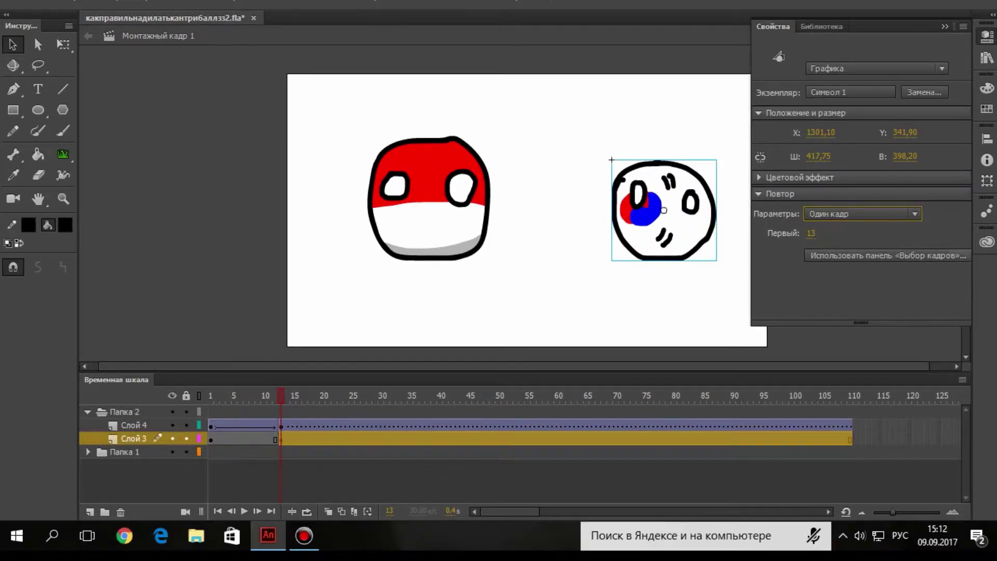
# Move the South Korea ball's eyes toward Poland so they overhang the body's outline at frame 13.
pyautogui.click(738, 172)
pyautogui.click(690, 203)
pyautogui.moveTo(690, 202); pyautogui.dragTo(631, 190)
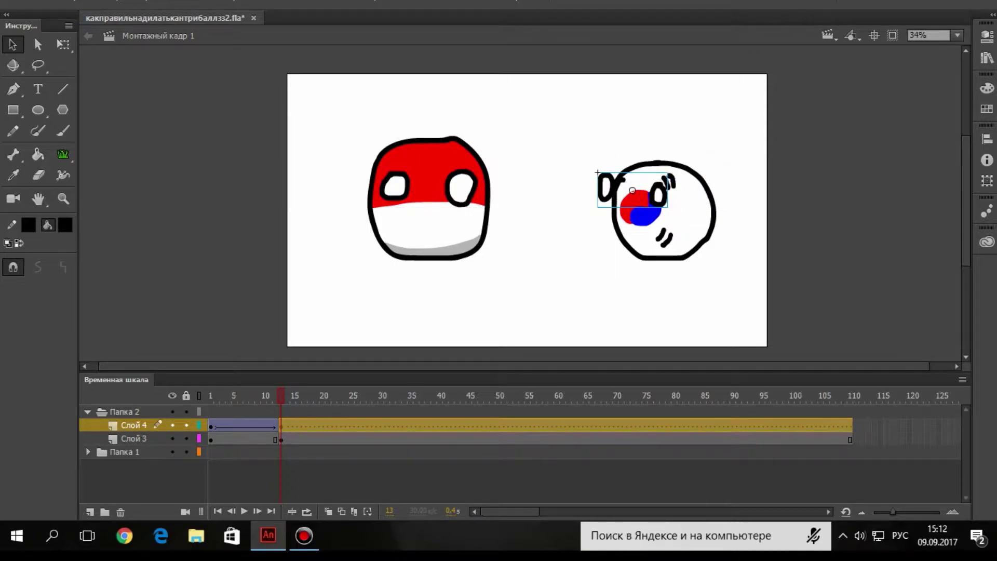
# Move the whole Poland ball, body and eyes together, slightly closer to the South Korea ball.
pyautogui.click(379, 169)
pyautogui.click(632, 190)
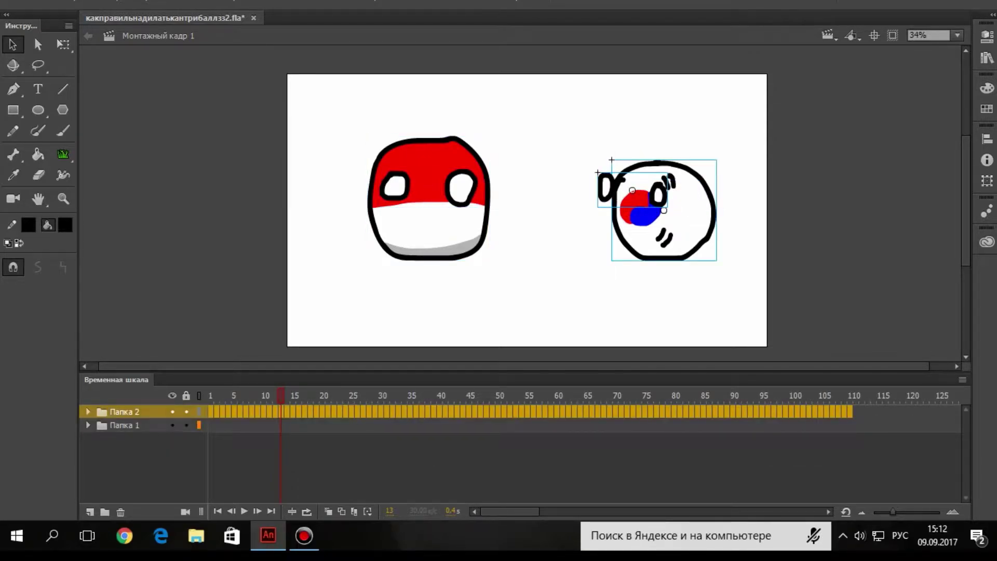
pyautogui.click(379, 168)
pyautogui.moveTo(379, 169); pyautogui.dragTo(413, 169)
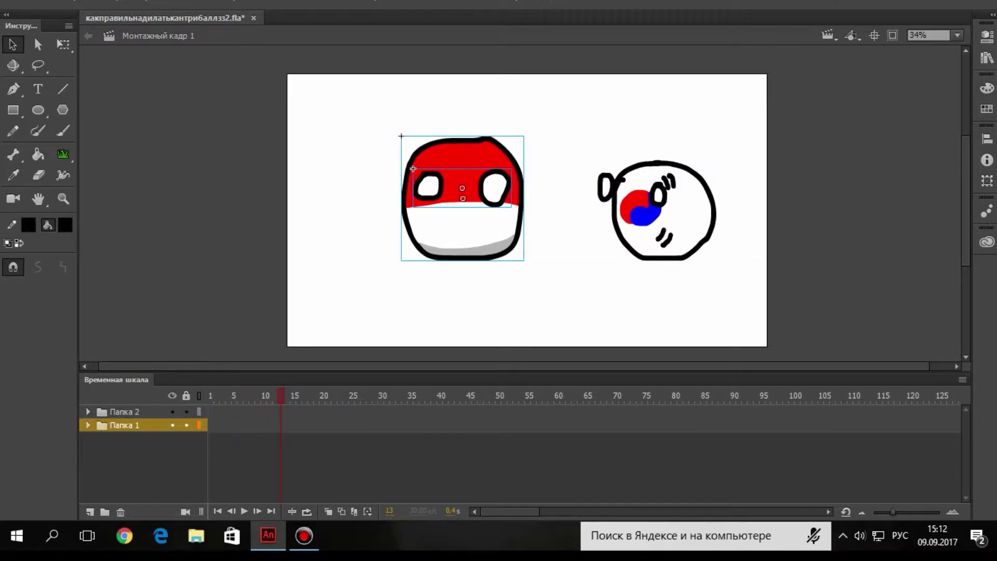
pyautogui.click(63, 199)
pyautogui.moveTo(267, 300); pyautogui.dragTo(816, 133)
pyautogui.click(51, 267)
pyautogui.click(461, 224)
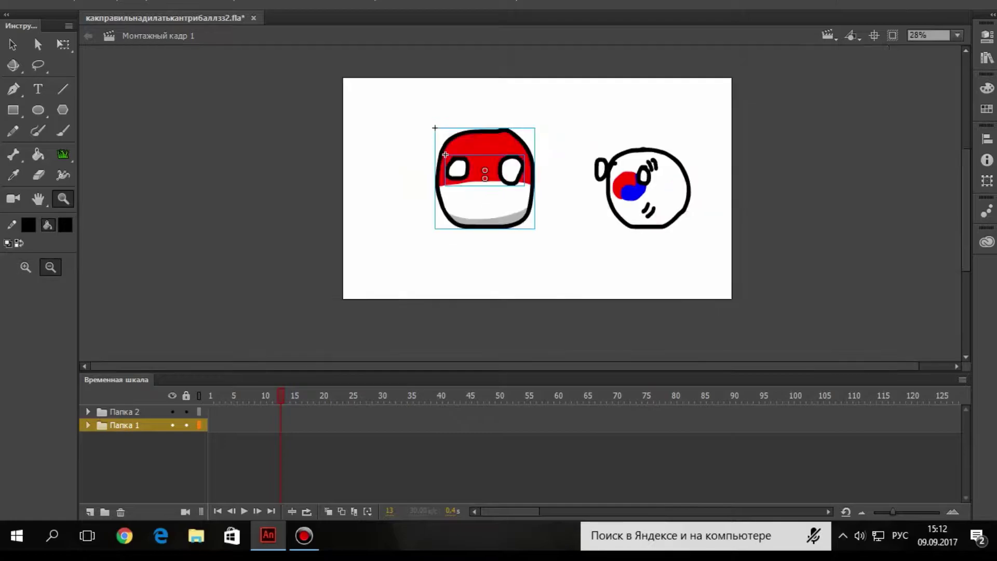
# Insert a keyframe at frame 18 of Слой 4 and shift the South Korea ball's eyes slightly further toward Poland.
pyautogui.click(124, 412)
pyautogui.click(88, 412)
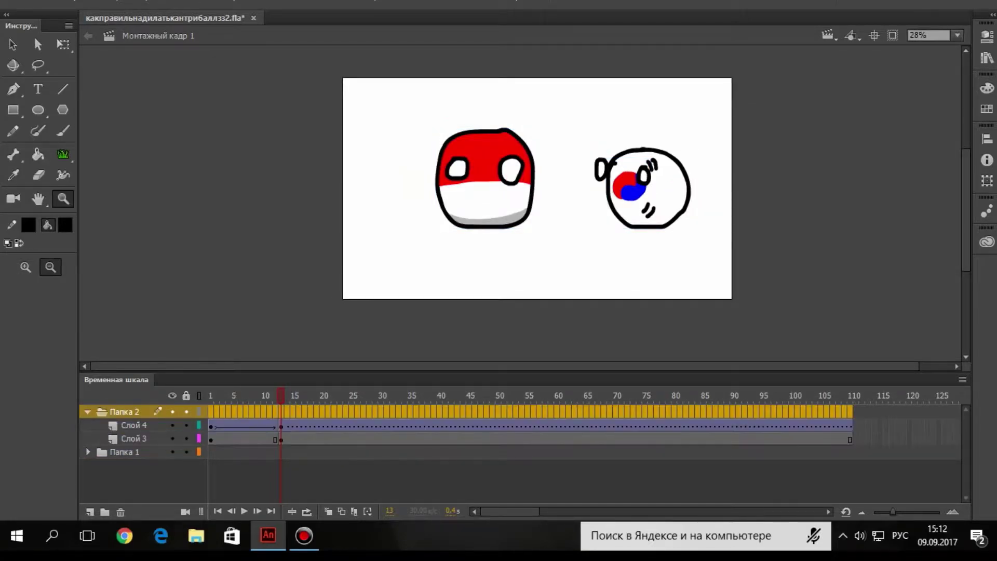
pyautogui.rightClick(310, 426)
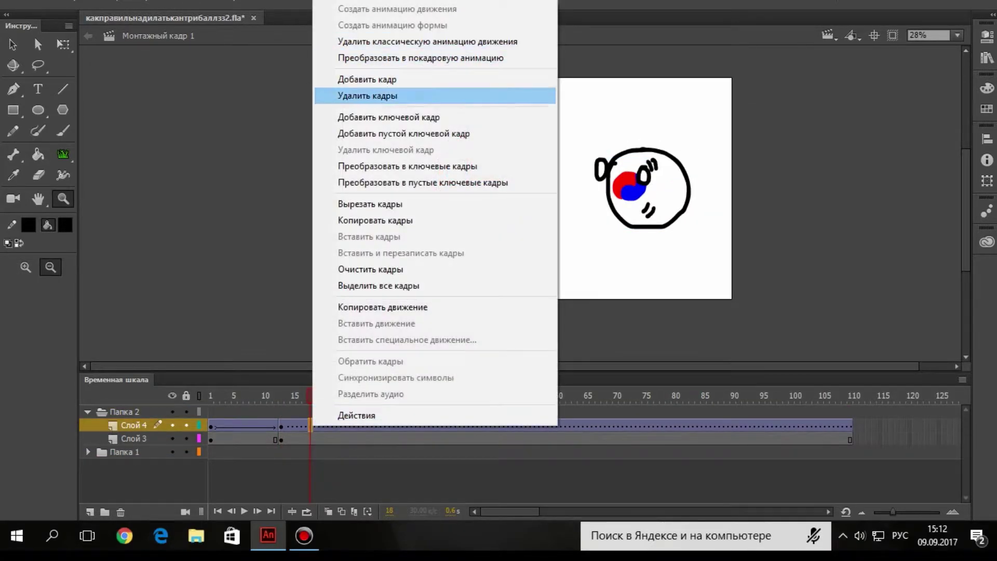
pyautogui.click(389, 117)
pyautogui.press('v')
pyautogui.moveTo(623, 171)
pyautogui.mouseDown()
pyautogui.moveTo(623, 154)
pyautogui.moveTo(614, 171)
pyautogui.mouseUp()
pyautogui.click(564, 259)
pyautogui.click(63, 199)
pyautogui.moveTo(405, 299); pyautogui.dragTo(712, 103)
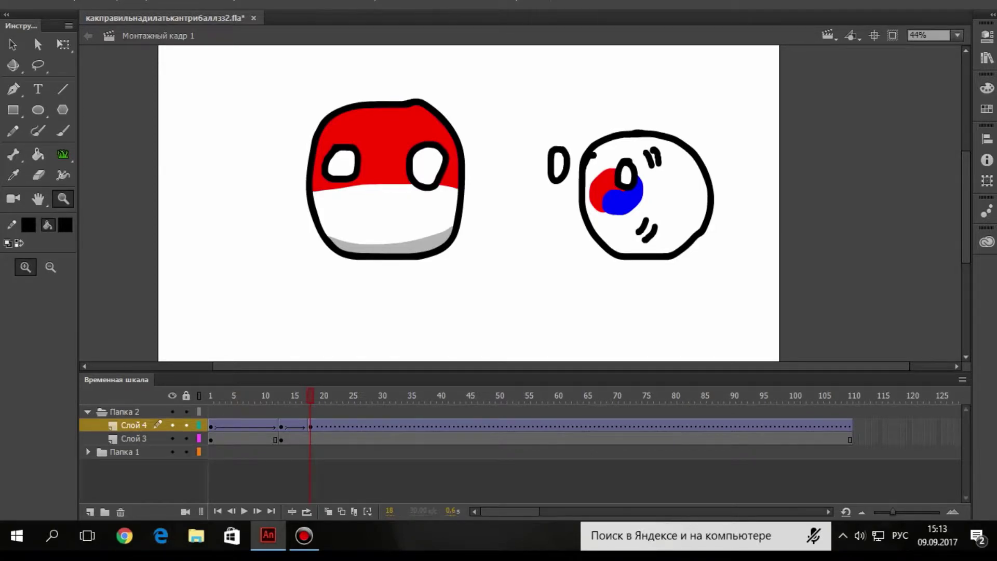
# Switch to Govorilka, enter "Польска ты не можешь в космос ахахах" and play the speech.
pyautogui.click(877, 2)
pyautogui.press('Escape')
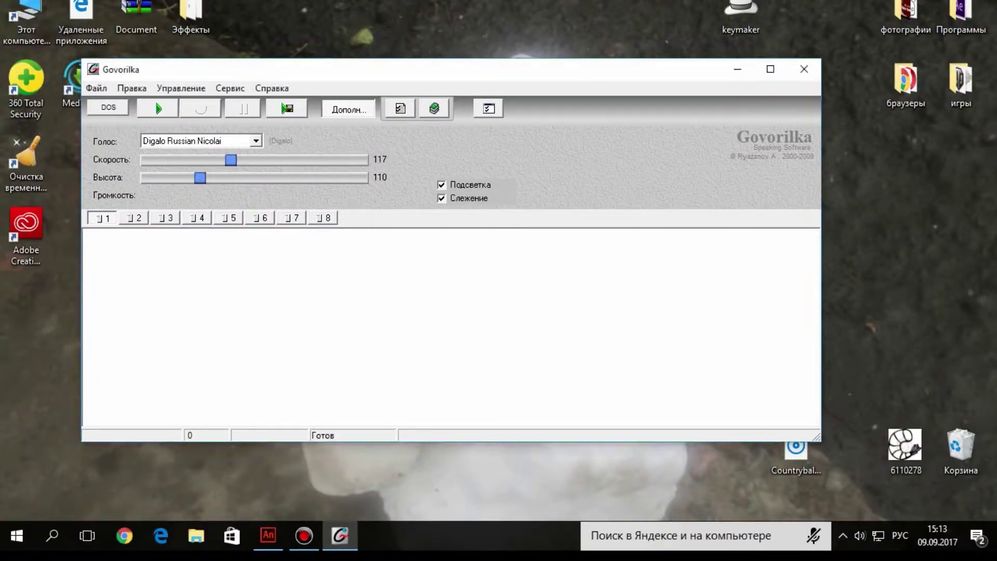
pyautogui.write('Польска ты не можешь в космос ахахах')
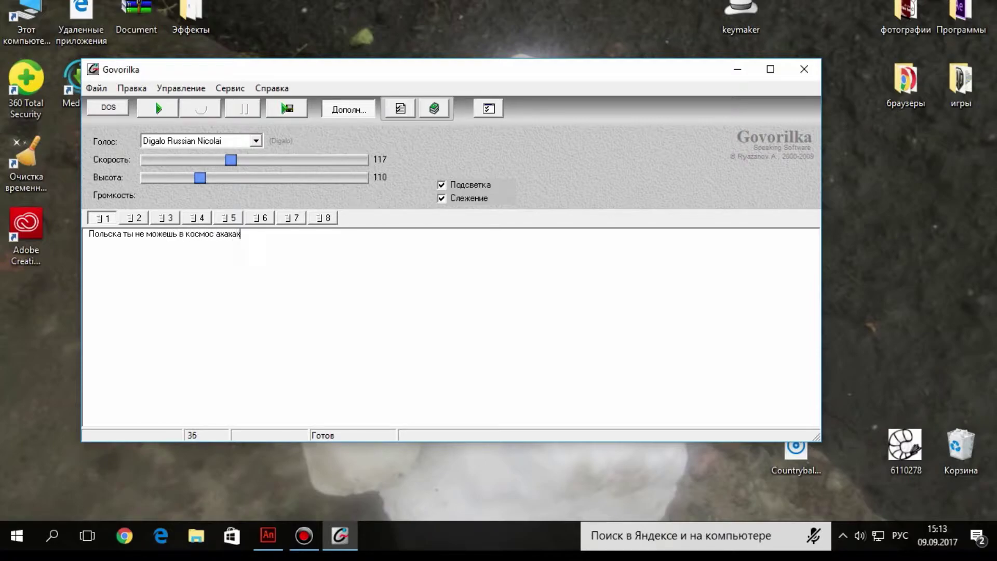
pyautogui.click(157, 110)
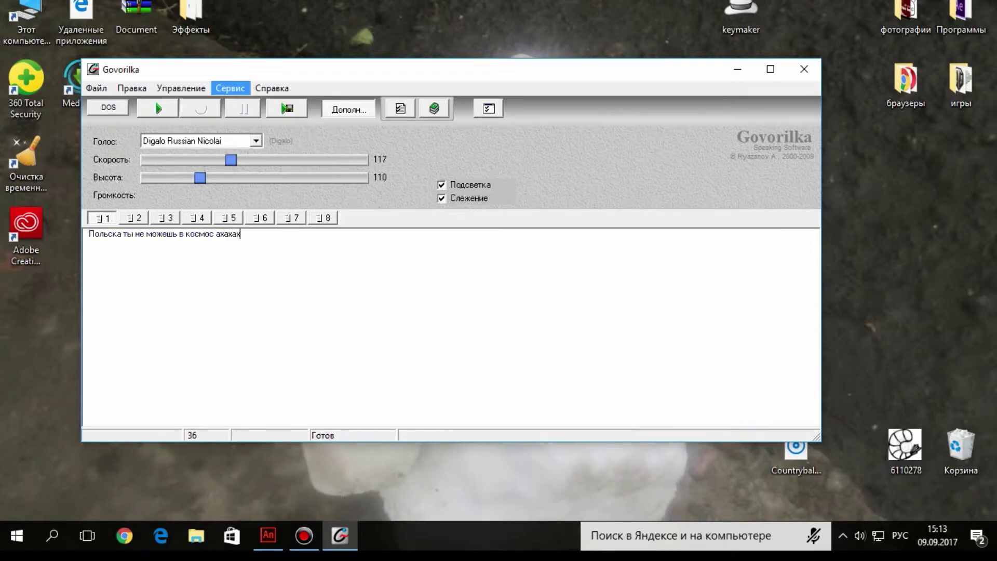
# Start recording the speech to an audio file and set the output type to Wave files (*.wav).
pyautogui.click(287, 108)
pyautogui.click(603, 159)
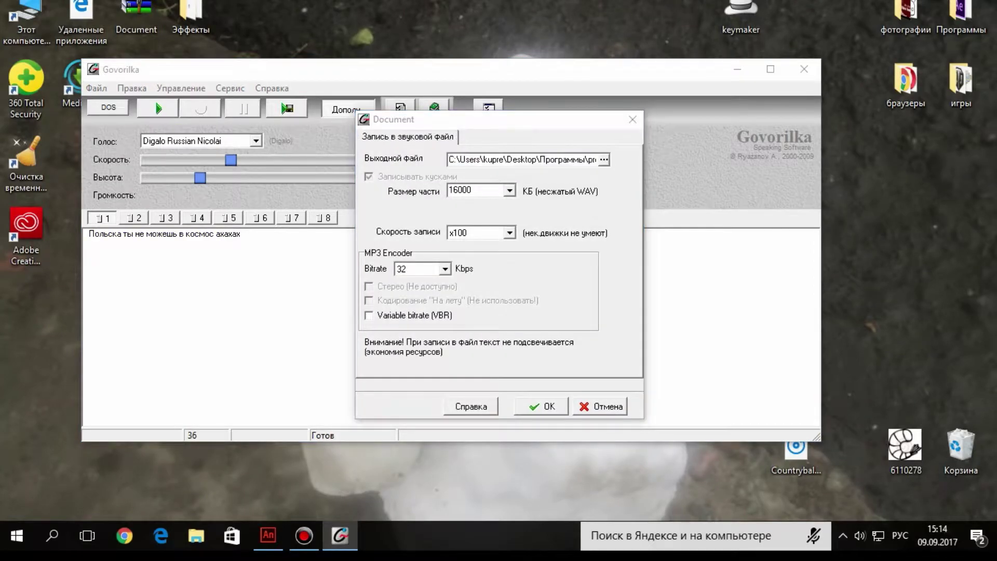
pyautogui.click(620, 375)
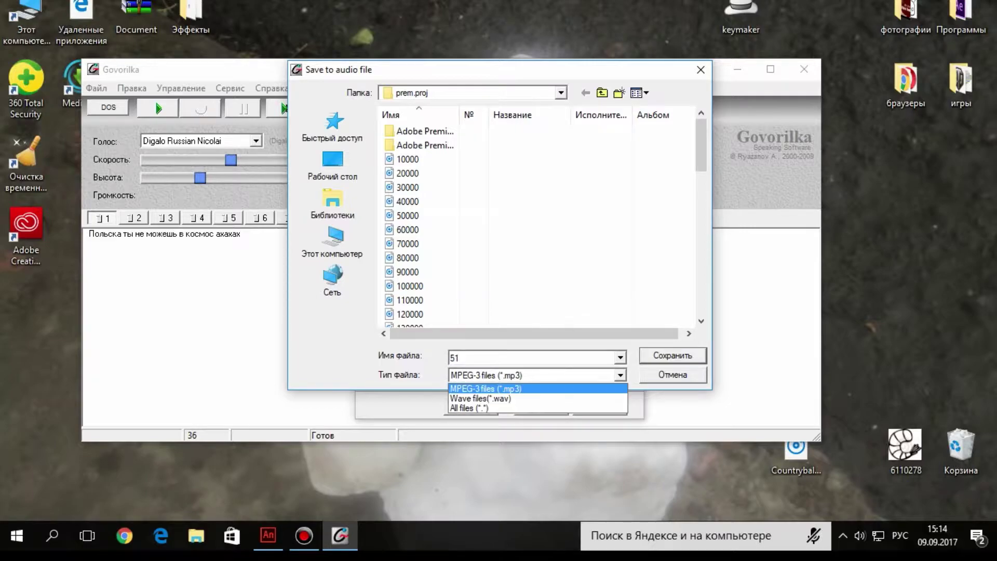
pyautogui.press('Down')
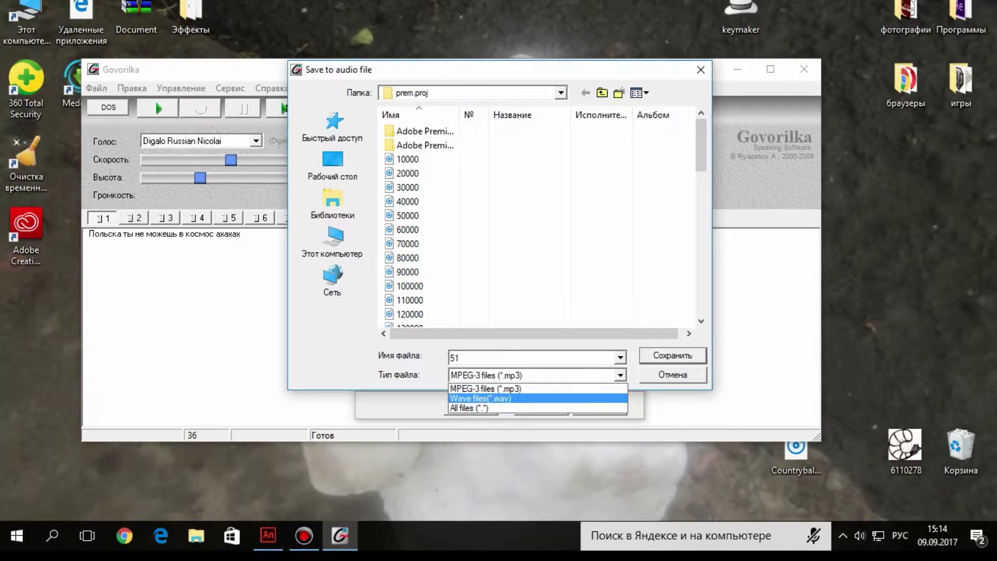
pyautogui.press('Return')
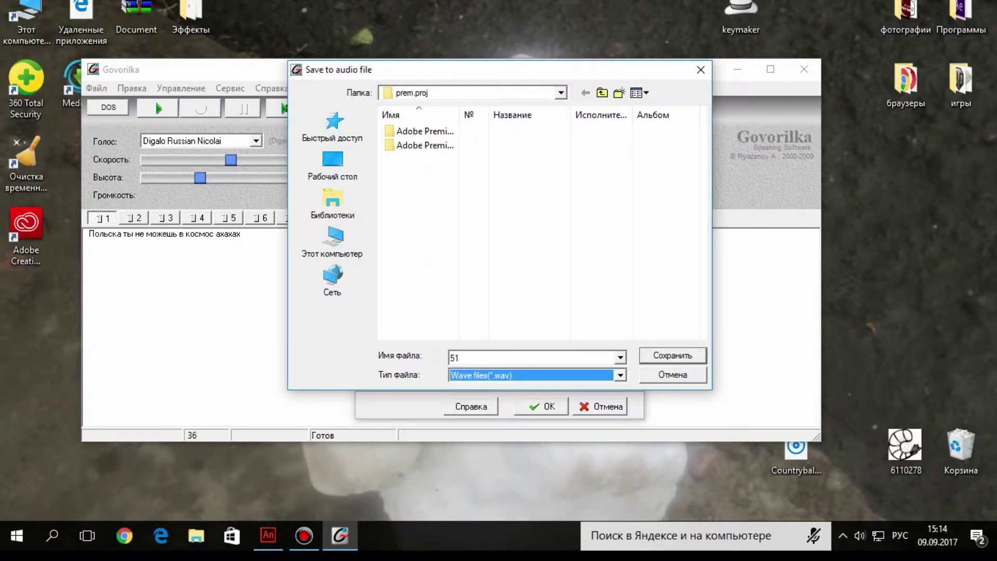
# Name the output file польска in the prem.proj folder and record the speech.
pyautogui.hotkey('shift', 'Tab')
pyautogui.write('1')
pyautogui.press('BackSpace')
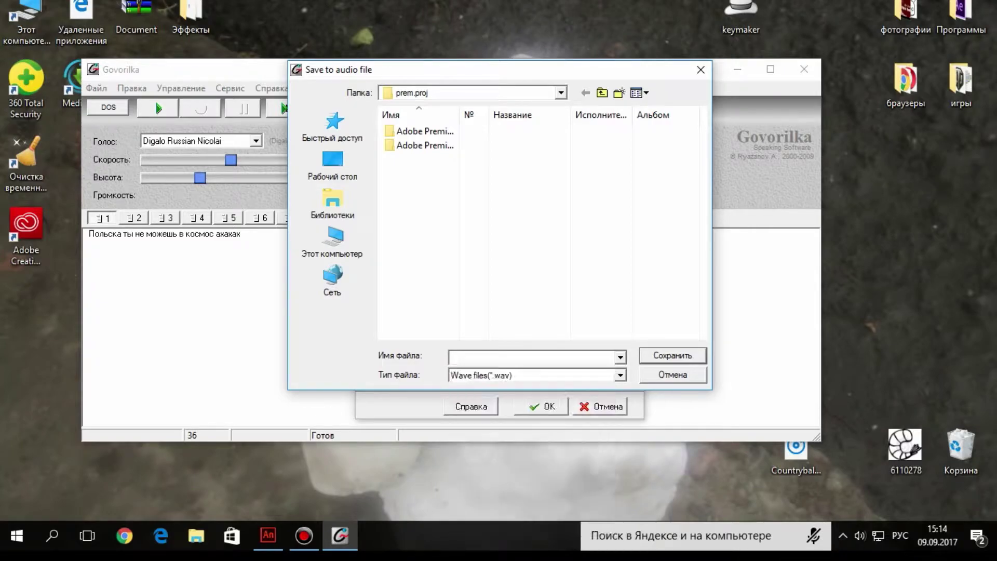
pyautogui.write('польска')
pyautogui.press('Return')
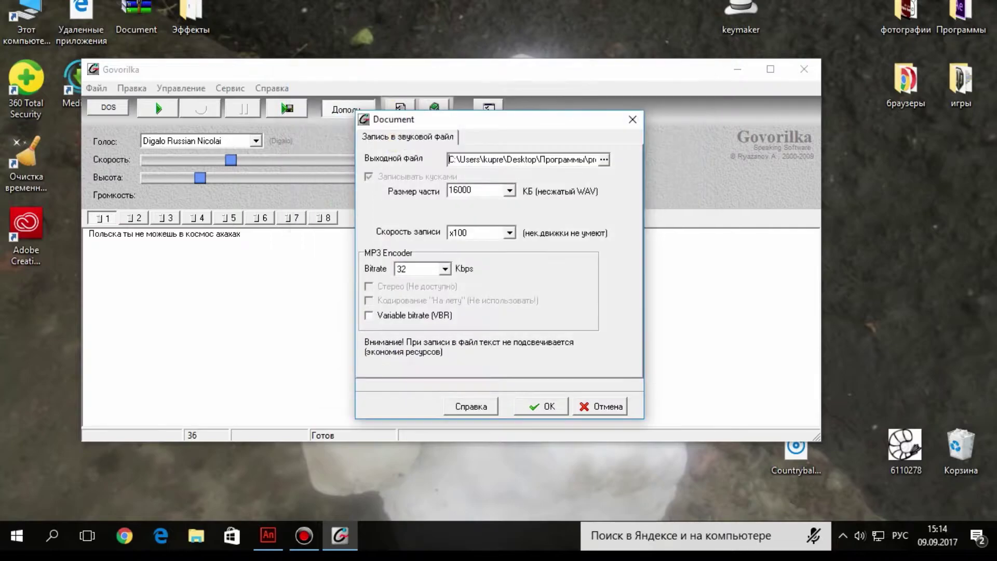
pyautogui.press('Return')
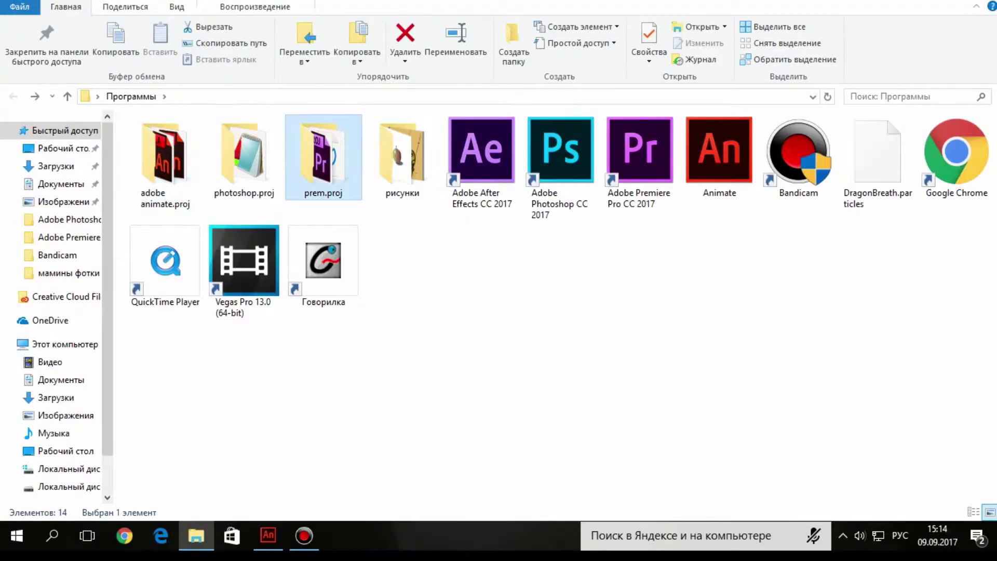
# Open the prem.proj folder in File Explorer, locate the польска0000 audio file and switch back to Adobe Animate.
pyautogui.doubleClick(323, 157)
pyautogui.moveTo(993, 171); pyautogui.dragTo(992, 271)
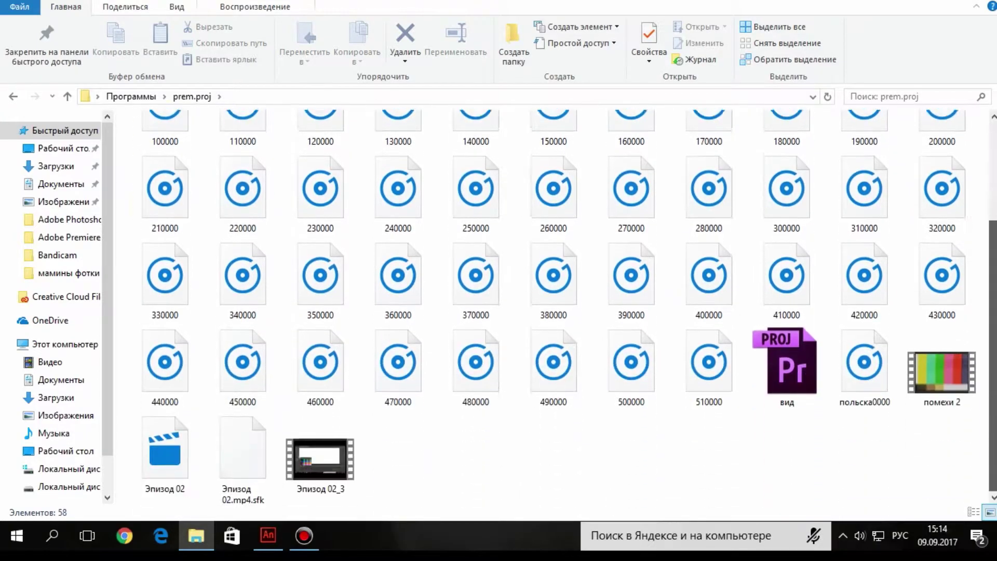
pyautogui.moveTo(864, 358); pyautogui.dragTo(540, 462)
pyautogui.click(268, 535)
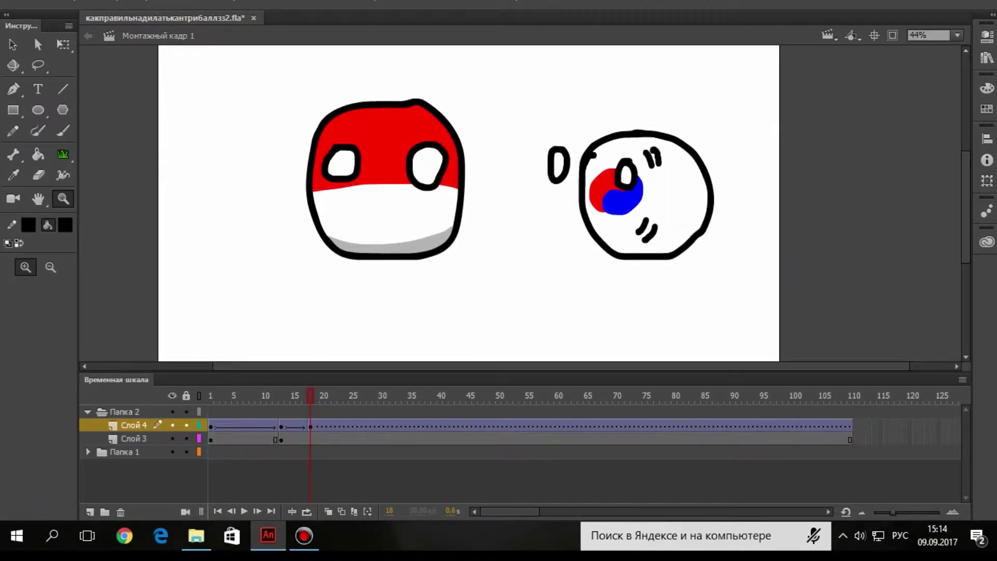
# Add a new layer above Слой 4 in Папка 2 and import the польска0000 audio onto it at frame 18.
pyautogui.click(87, 411)
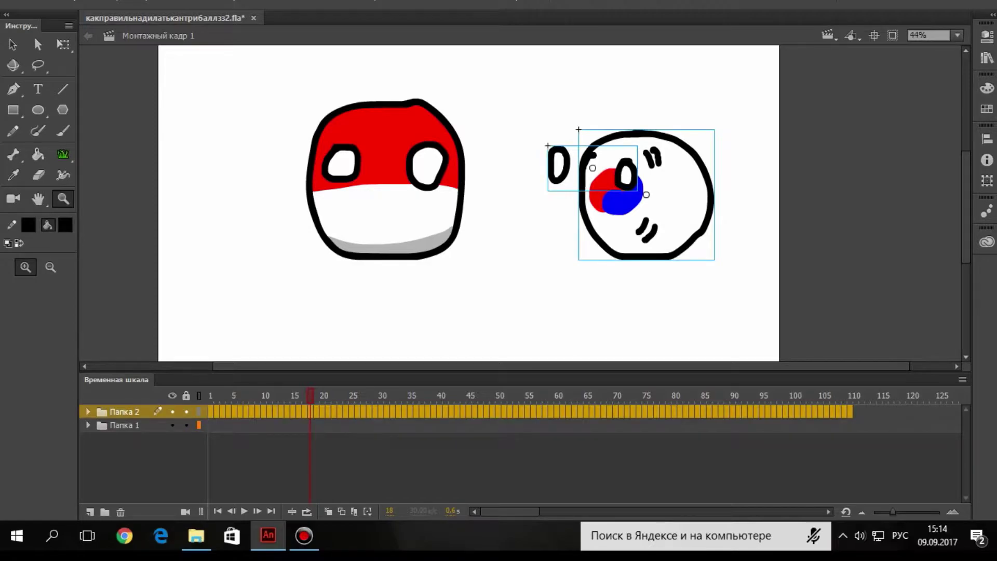
pyautogui.click(88, 411)
pyautogui.click(134, 426)
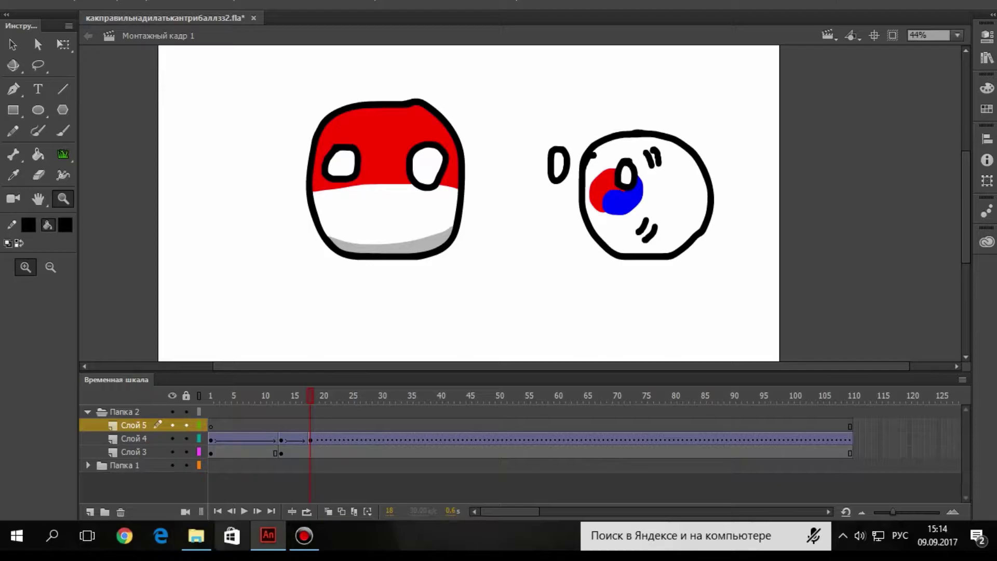
pyautogui.click(196, 535)
pyautogui.moveTo(865, 363); pyautogui.dragTo(243, 354)
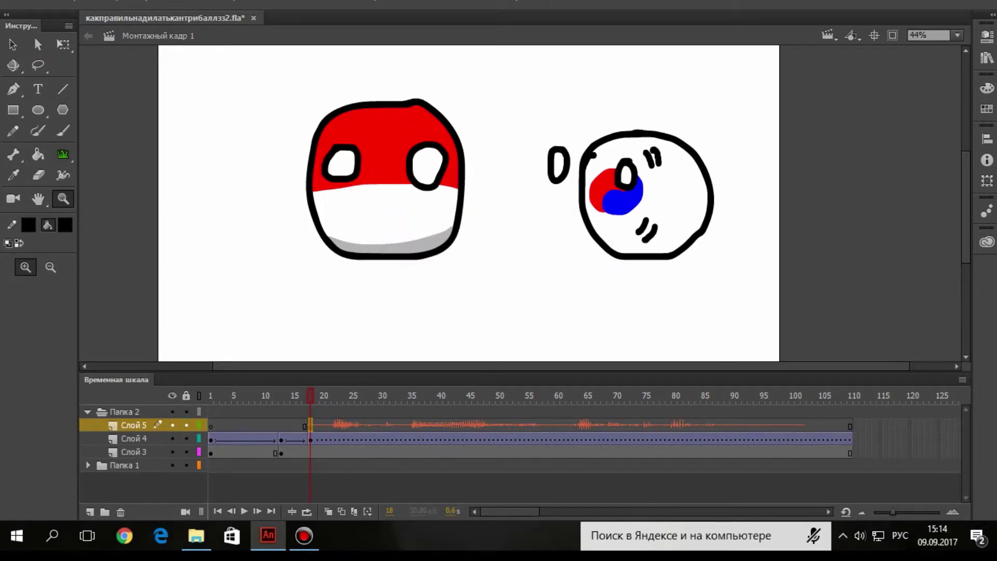
# Try the audio keyframe at frame 1 and return it to frame 18.
pyautogui.moveTo(310, 426); pyautogui.dragTo(210, 426)
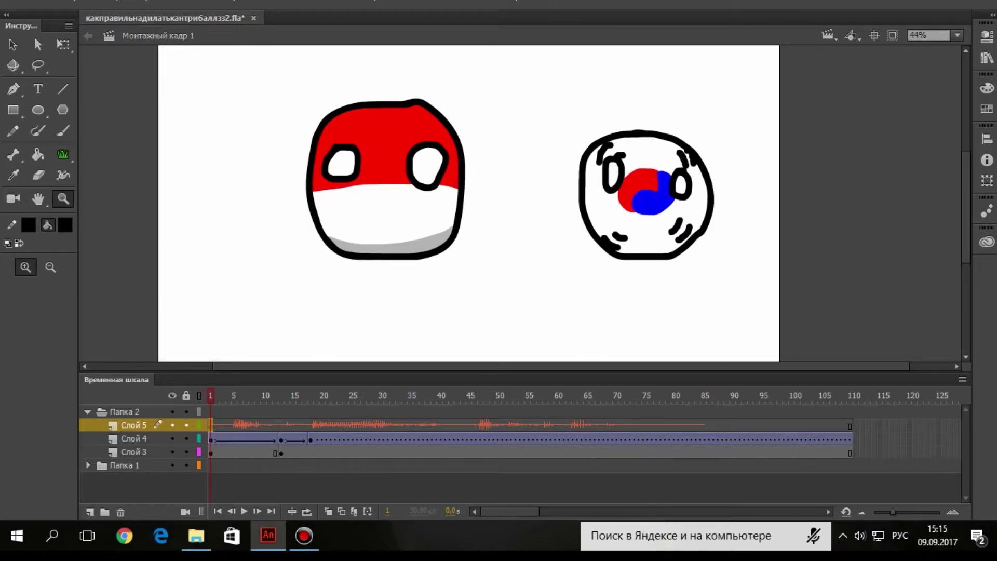
pyautogui.moveTo(211, 425); pyautogui.dragTo(310, 426)
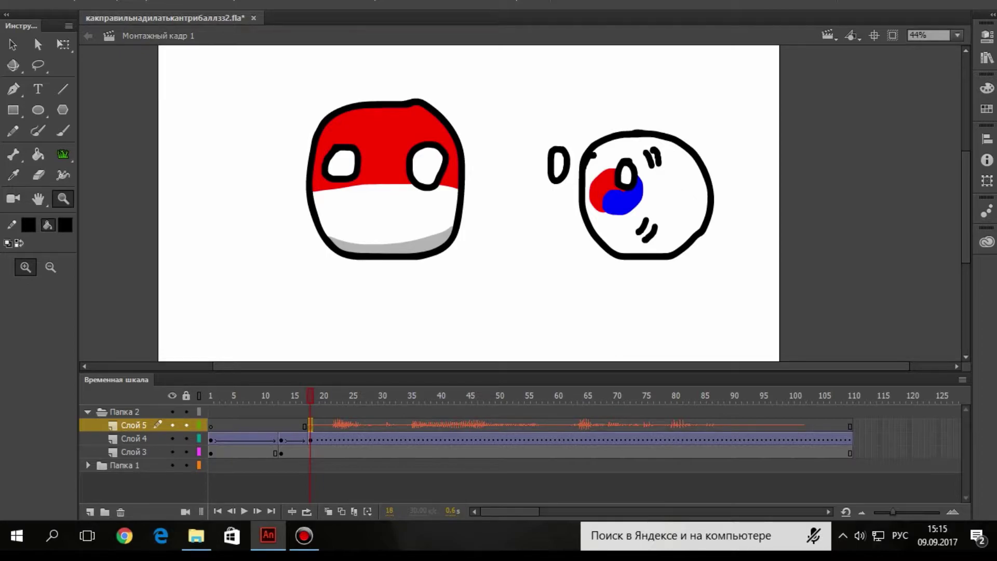
# Play the animation from frame 1 and extend the frames of Папка 1 to frame 110.
pyautogui.moveTo(310, 396); pyautogui.dragTo(211, 396)
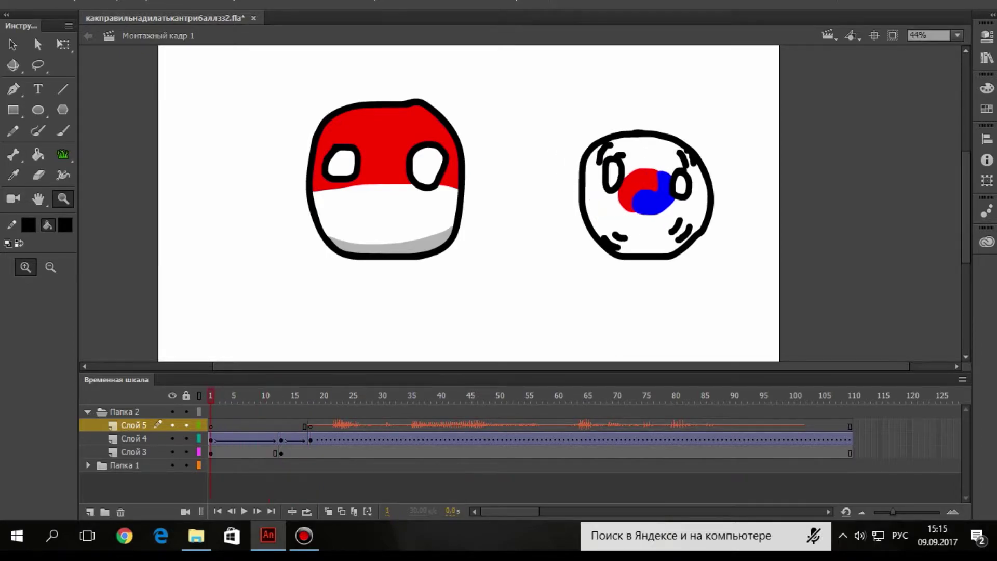
pyautogui.press('Return')
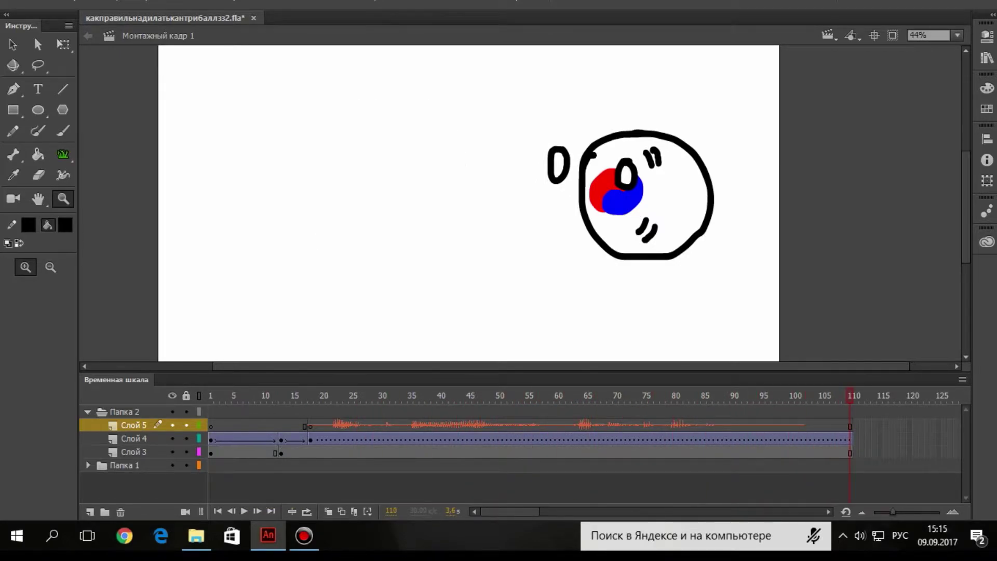
pyautogui.click(125, 466)
pyautogui.press('F5')
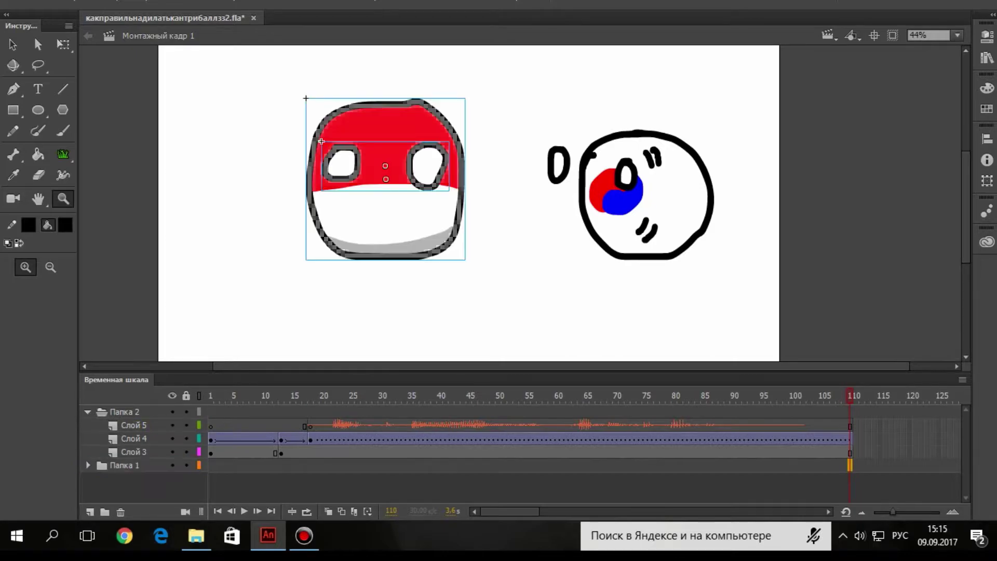
# Add another new layer directly above Слой 4 and insert a keyframe on it at frame 18.
pyautogui.moveTo(316, 396); pyautogui.dragTo(310, 395)
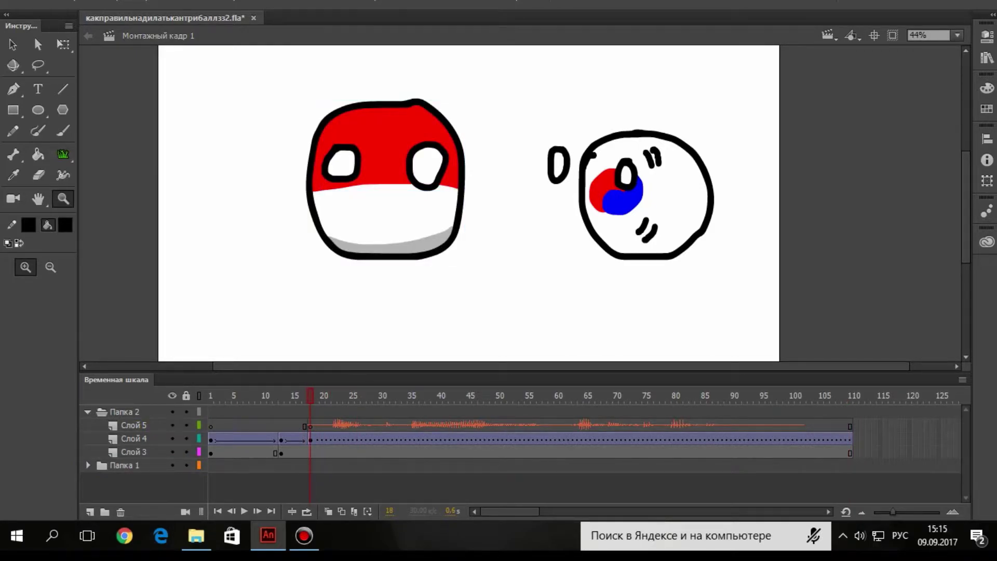
pyautogui.click(134, 438)
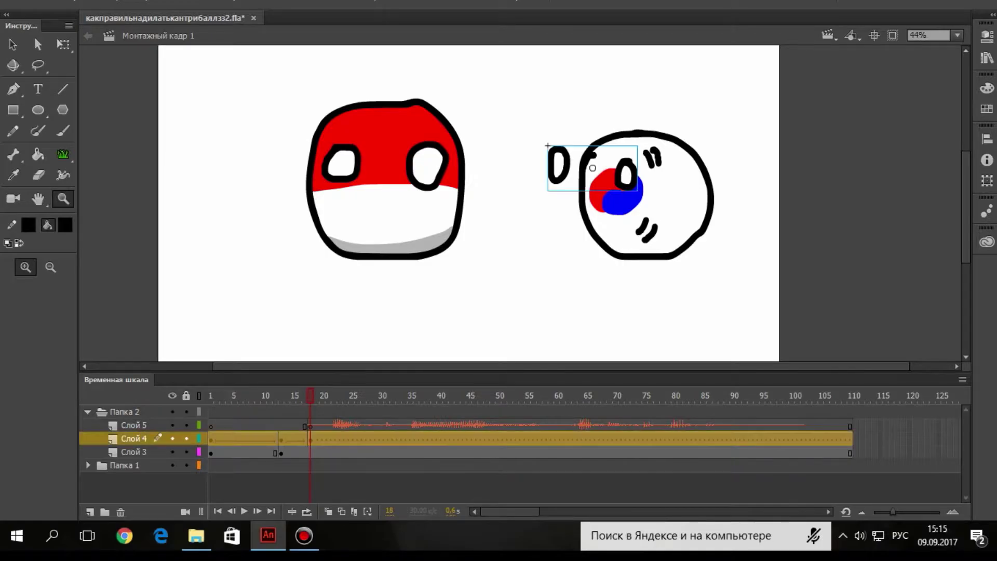
pyautogui.click(90, 512)
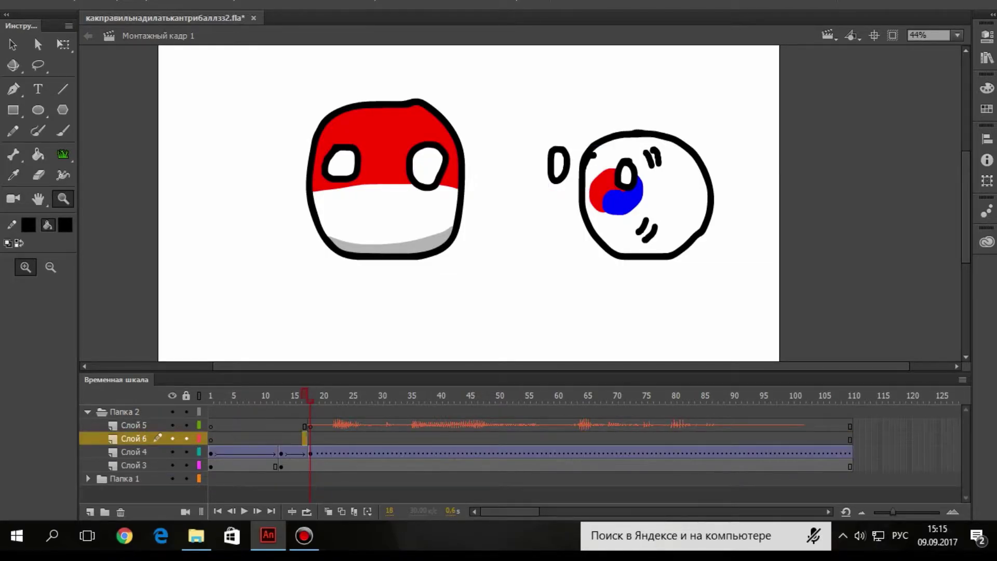
pyautogui.rightClick(311, 439)
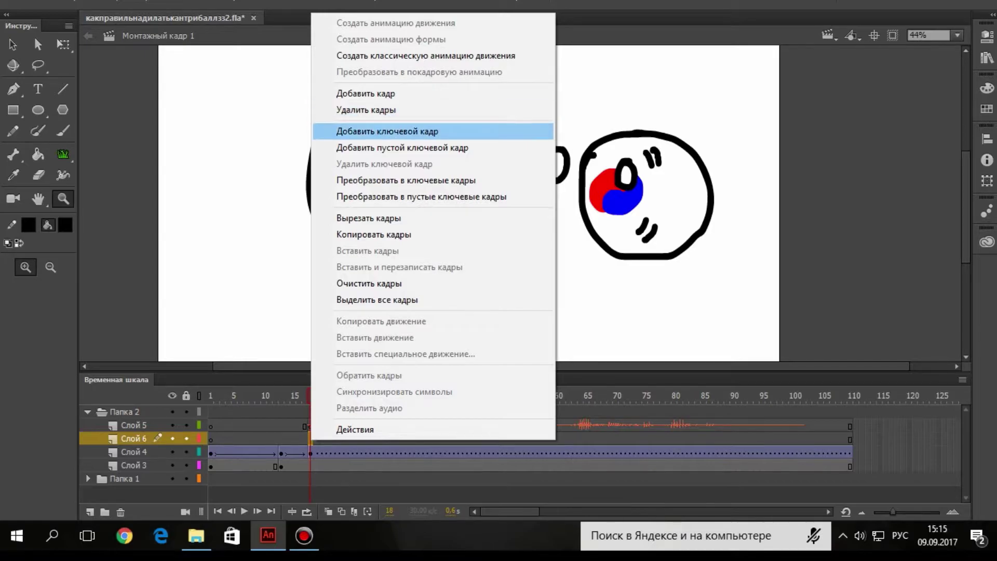
pyautogui.click(387, 131)
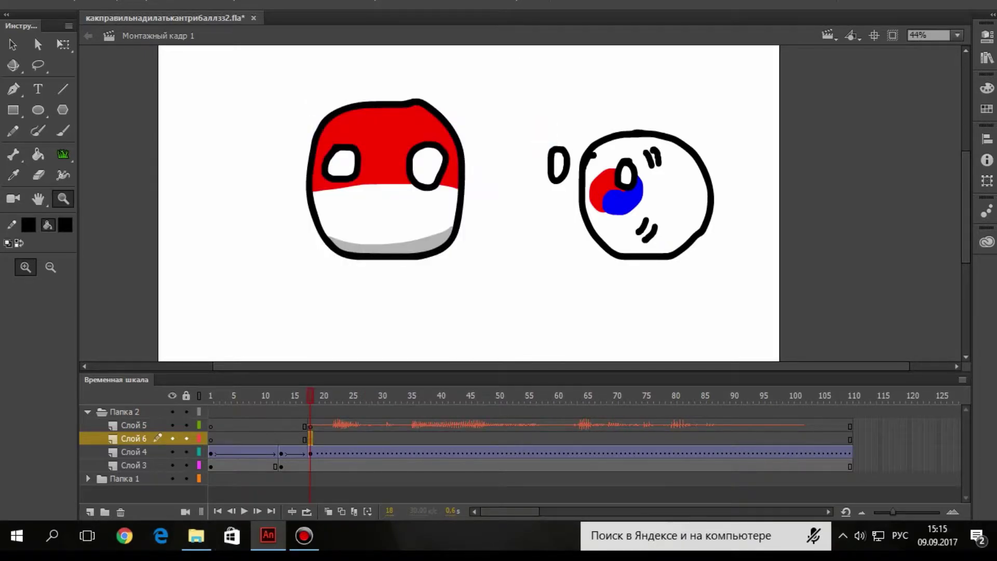
# Draw a small curved smile beside South Korea's left edge on Слой 6 at frame 18, using a smaller brush.
pyautogui.click(632, 226)
pyautogui.click(518, 190)
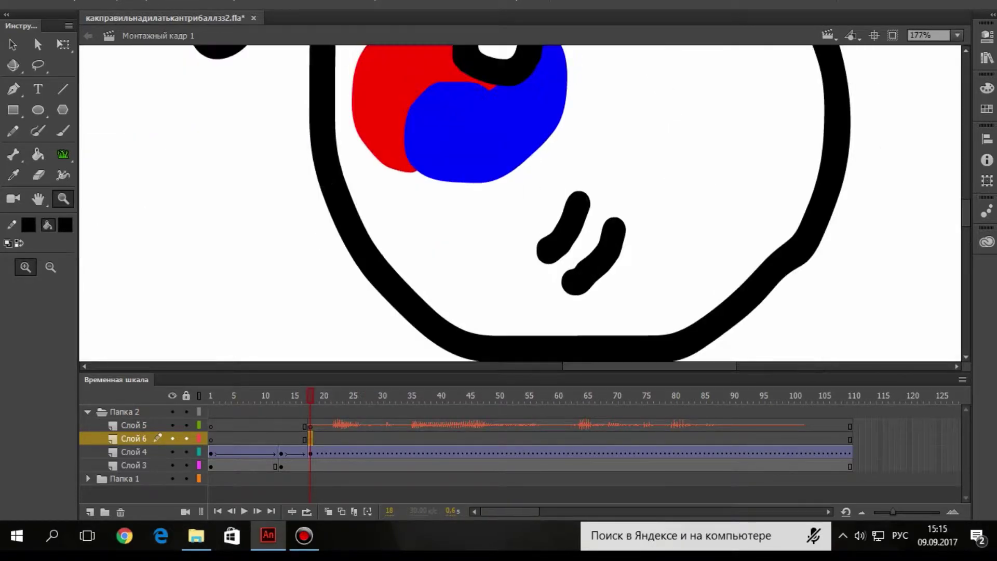
pyautogui.click(62, 130)
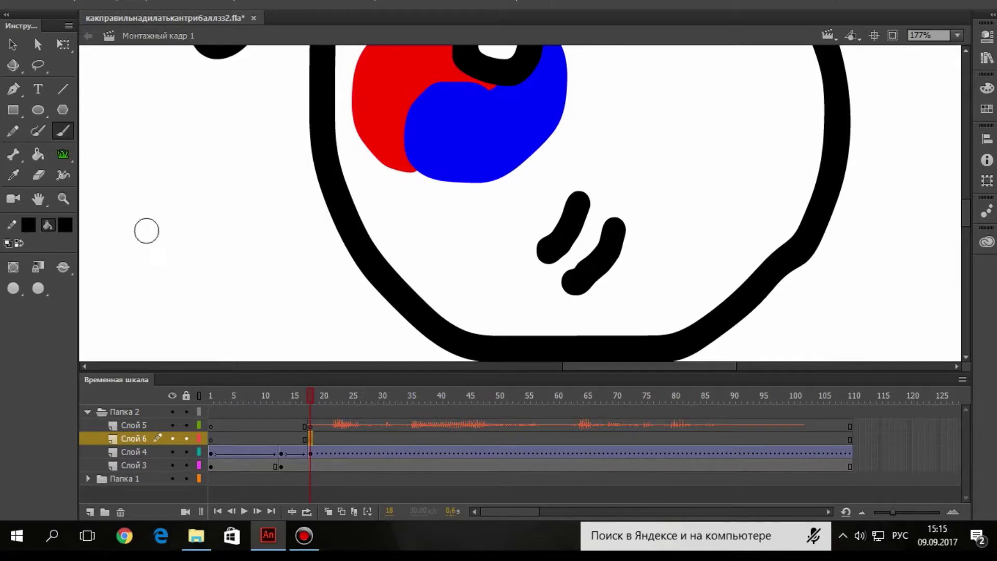
pyautogui.click(13, 288)
pyautogui.click(46, 352)
pyautogui.moveTo(288, 193)
pyautogui.mouseDown()
pyautogui.moveTo(342, 211)
pyautogui.moveTo(503, 195)
pyautogui.mouseUp()
pyautogui.hotkey('ctrl', 'z')
pyautogui.moveTo(267, 212); pyautogui.dragTo(314, 227)
# Convert the drawn mouth into a graphic symbol named Символ 3.
pyautogui.click(134, 439)
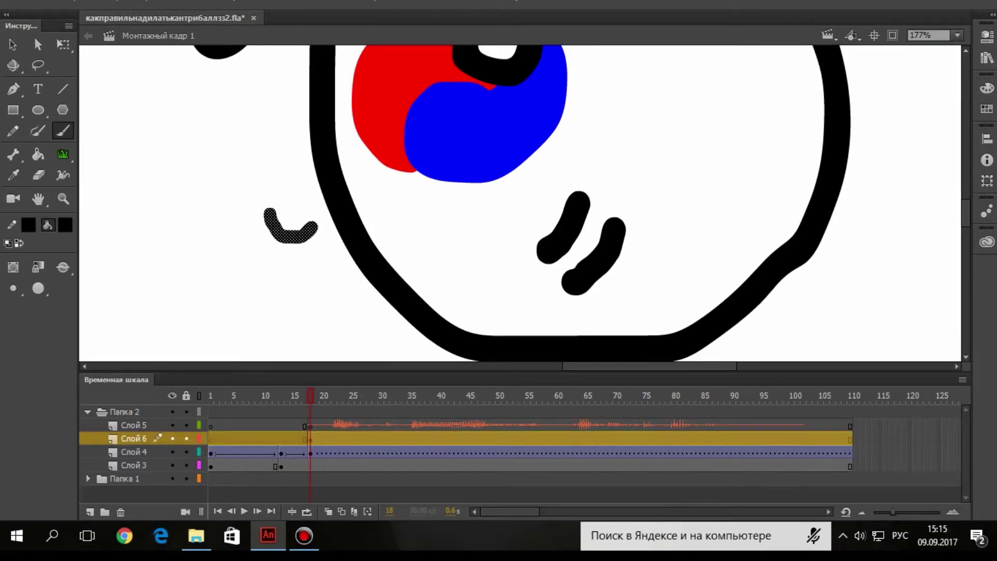
pyautogui.rightClick(287, 234)
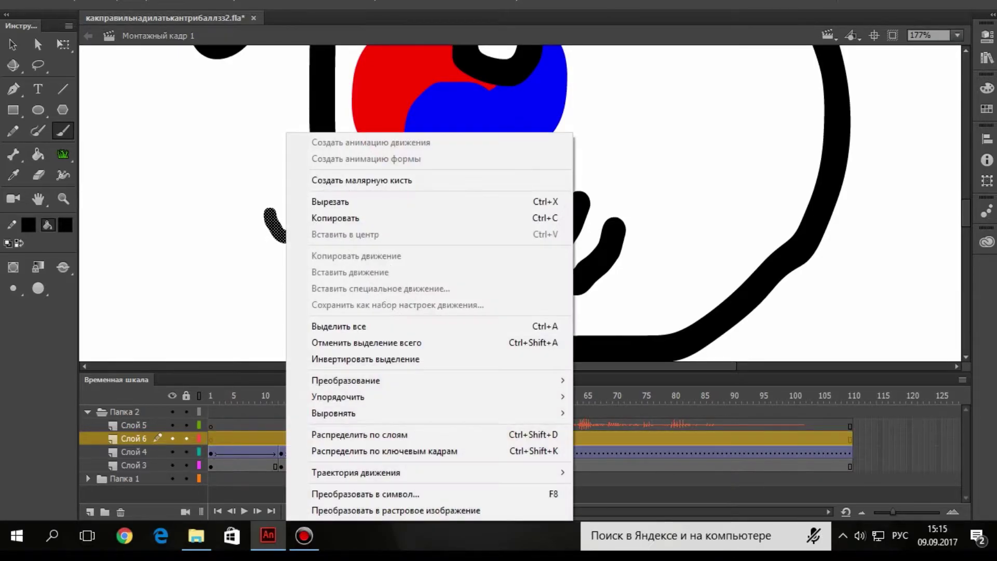
pyautogui.click(363, 492)
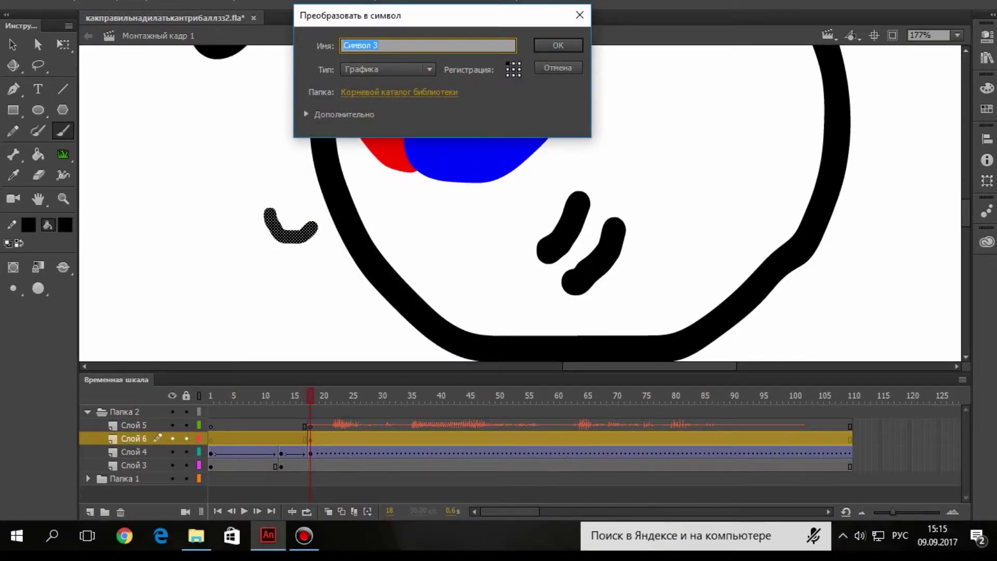
pyautogui.press('Return')
pyautogui.press('v')
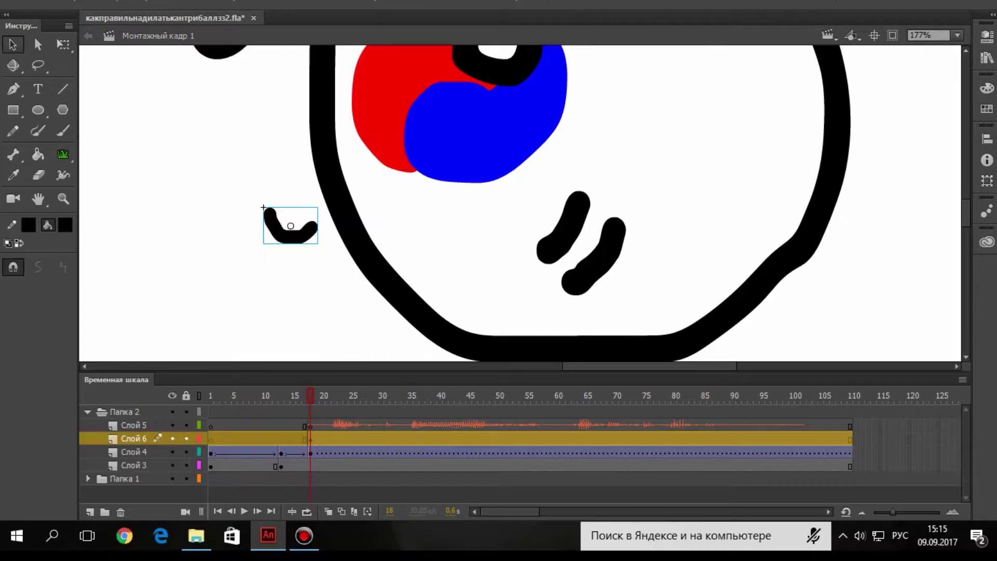
# Open Символ 3 for editing and extend Слой 1 to frame 14.
pyautogui.doubleClick(291, 237)
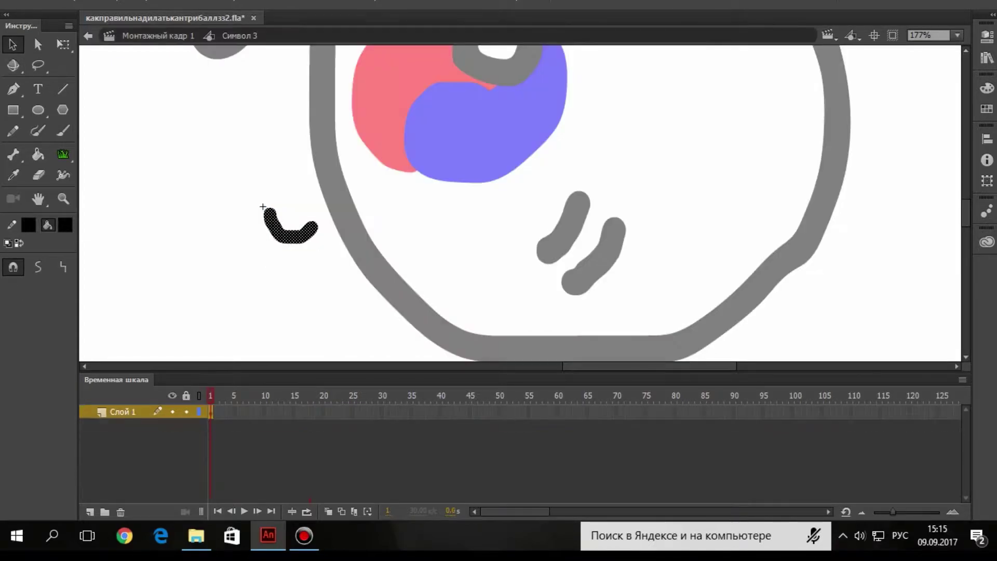
pyautogui.click(263, 206)
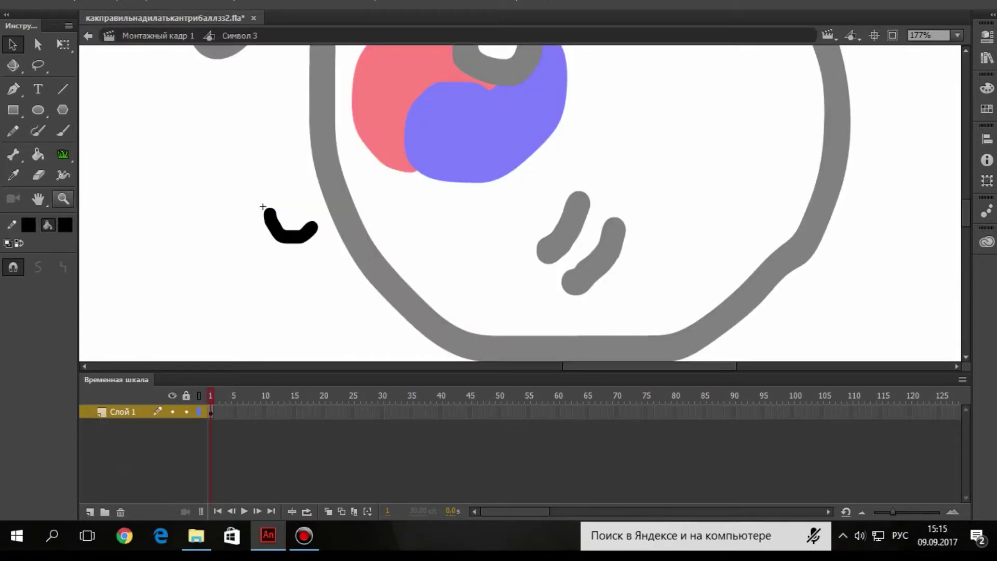
pyautogui.press('z')
pyautogui.click(311, 254)
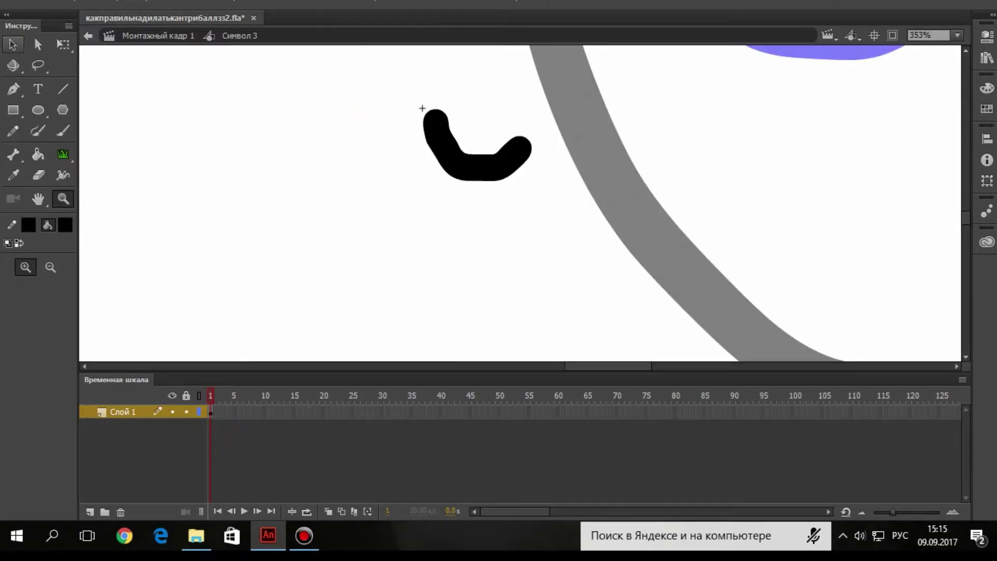
pyautogui.click(13, 44)
pyautogui.press('F5')
pyautogui.press('F5')
pyautogui.press('F5')
pyautogui.press('F5')
pyautogui.press('F5')
pyautogui.press('F5')
pyautogui.press('F5')
pyautogui.press('F5')
pyautogui.press('F5')
pyautogui.press('F5')
pyautogui.press('F5')
pyautogui.press('F5')
pyautogui.press('F5')
# Insert a blank keyframe at frame 2 of Символ 3 and turn on onion skinning.
pyautogui.click(217, 412)
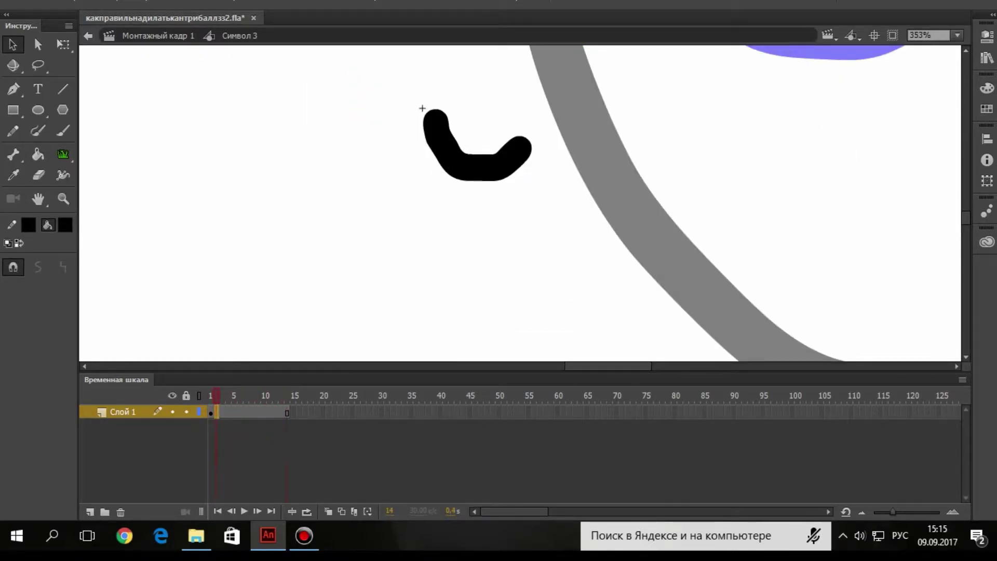
pyautogui.rightClick(218, 412)
pyautogui.click(415, 119)
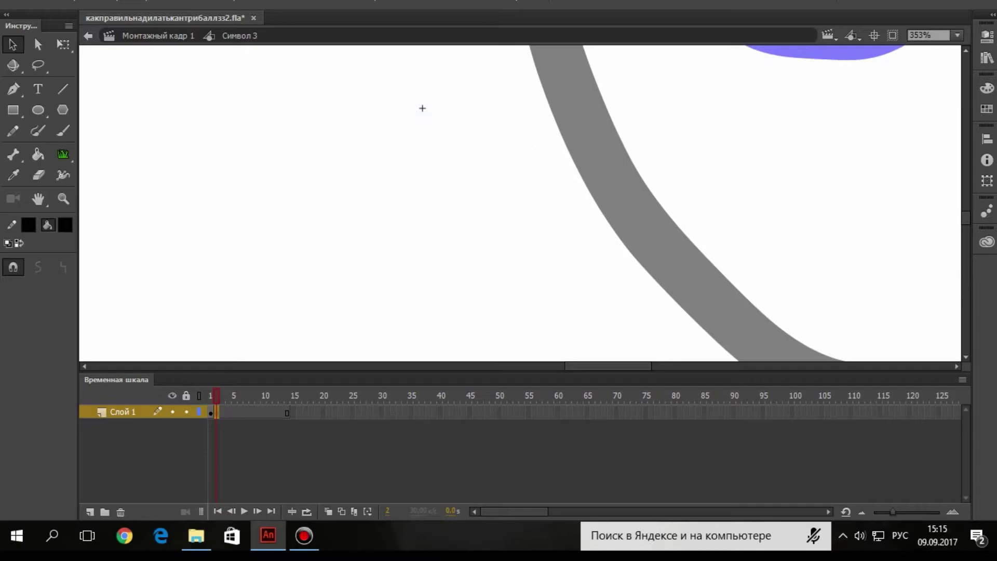
pyautogui.hotkey('alt', 'shift', 'o')
# Draw a slightly open mouth with a black outline on frame 2 and fill its inside with gray.
pyautogui.press('b')
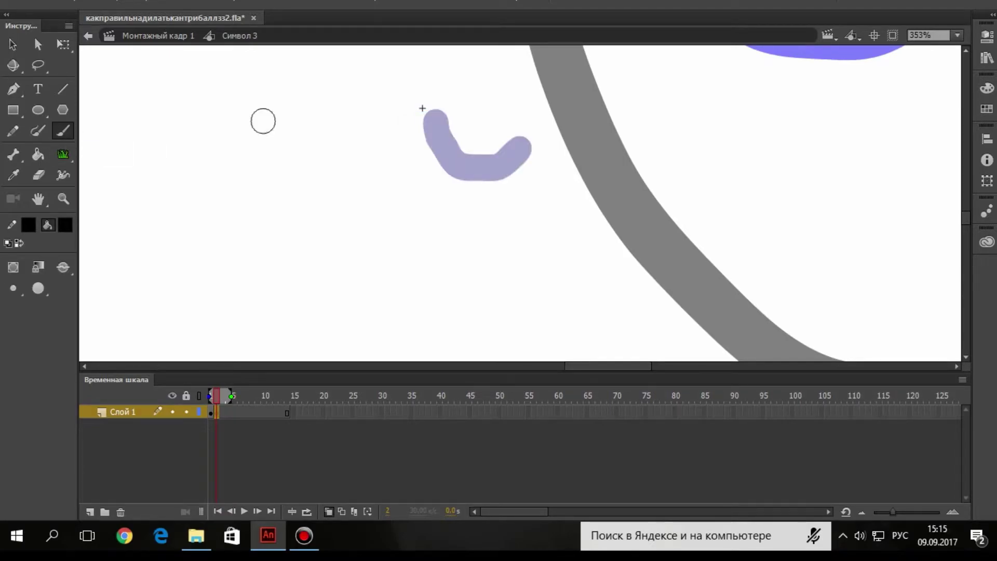
pyautogui.moveTo(436, 110); pyautogui.dragTo(558, 112)
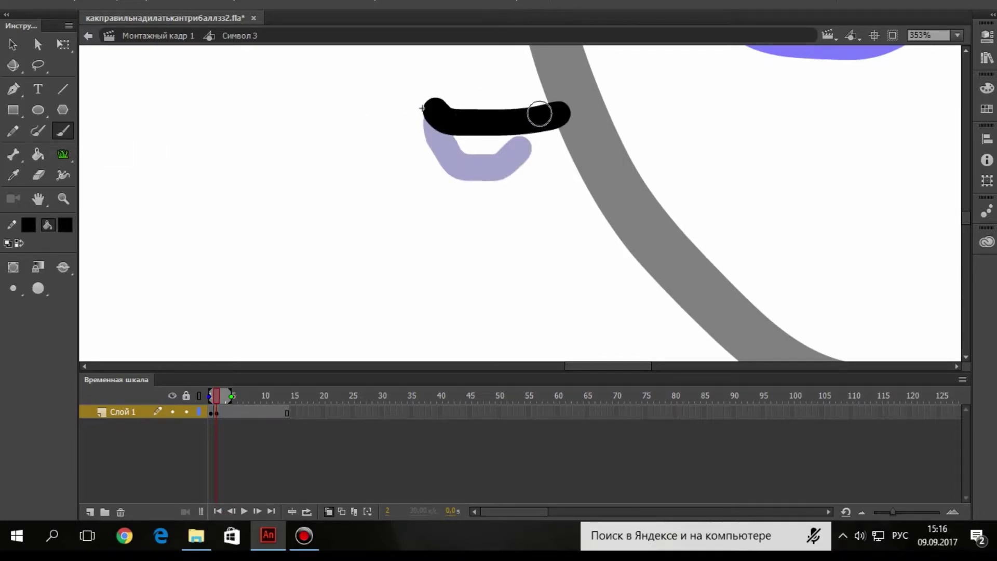
pyautogui.hotkey('ctrl', 'z')
pyautogui.moveTo(439, 101)
pyautogui.mouseDown()
pyautogui.moveTo(485, 128)
pyautogui.moveTo(520, 120)
pyautogui.moveTo(461, 185)
pyautogui.moveTo(435, 189)
pyautogui.moveTo(418, 133)
pyautogui.moveTo(422, 107)
pyautogui.moveTo(466, 167)
pyautogui.moveTo(516, 124)
pyautogui.mouseUp()
pyautogui.hotkey('ctrl', 'z')
pyautogui.click(65, 224)
pyautogui.click(119, 293)
pyautogui.press('k')
pyautogui.click(467, 145)
# Insert a blank keyframe at frame 3 and draw a wide-open mouth outline in black over the onion-skinned shapes.
pyautogui.rightClick(221, 414)
pyautogui.click(312, 120)
pyautogui.press('b')
pyautogui.click(65, 225)
pyautogui.click(120, 273)
pyautogui.moveTo(433, 102)
pyautogui.mouseDown()
pyautogui.moveTo(547, 141)
pyautogui.moveTo(518, 140)
pyautogui.moveTo(511, 158)
pyautogui.moveTo(431, 206)
pyautogui.moveTo(431, 107)
pyautogui.mouseUp()
pyautogui.hotkey('ctrl', 'z')
# Fill the inside of the wide-open mouth on frame 3 with light gray.
pyautogui.click(65, 225)
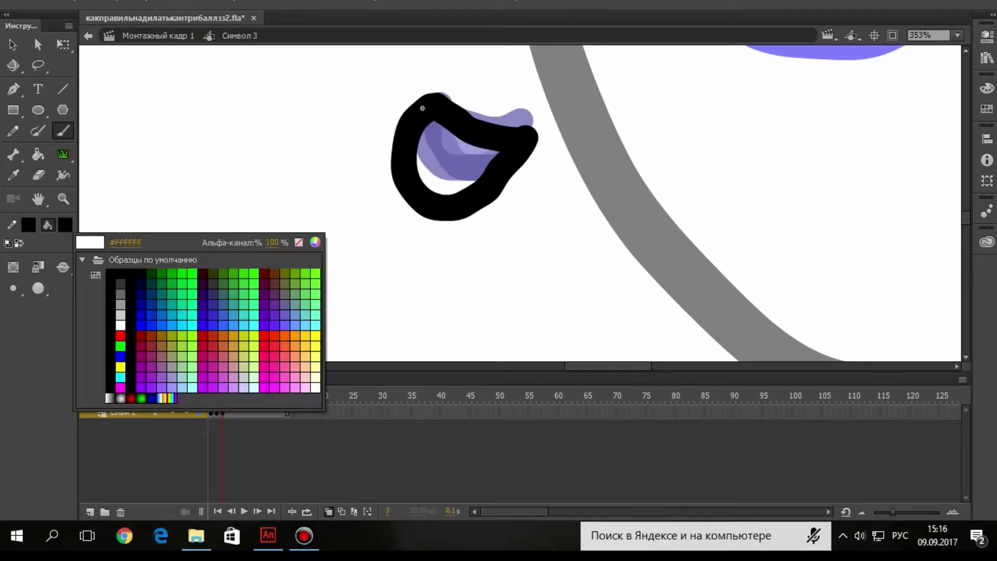
pyautogui.click(120, 325)
pyautogui.press('k')
pyautogui.click(456, 156)
pyautogui.click(65, 225)
pyautogui.click(120, 314)
pyautogui.click(456, 155)
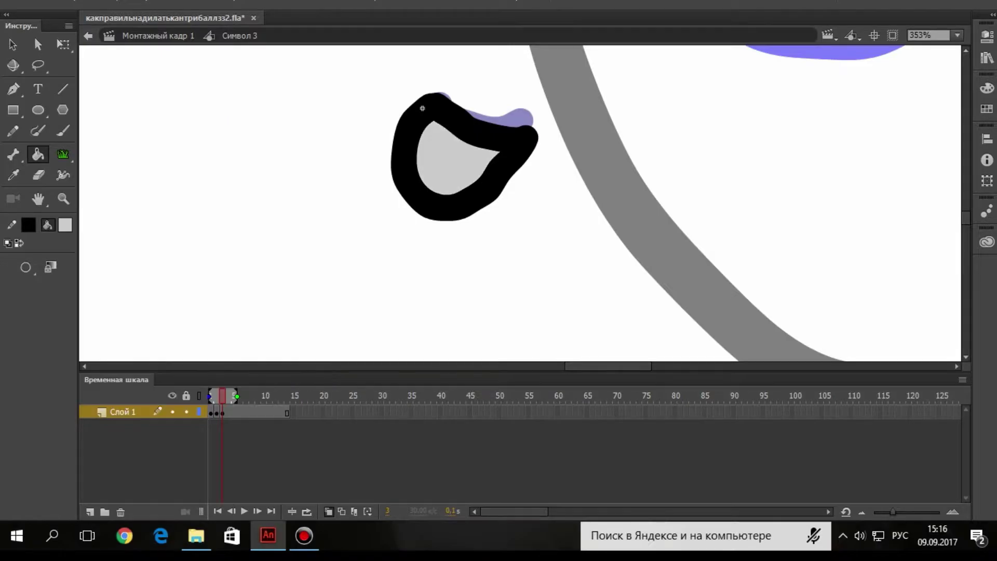
# Insert a blank keyframe at frame 4 and draw a small upright oval mouth in black.
pyautogui.rightClick(228, 413)
pyautogui.click(317, 121)
pyautogui.click(65, 225)
pyautogui.click(120, 274)
pyautogui.click(65, 225)
pyautogui.click(63, 131)
pyautogui.moveTo(459, 112)
pyautogui.mouseDown()
pyautogui.moveTo(426, 130)
pyautogui.moveTo(427, 201)
pyautogui.moveTo(458, 116)
pyautogui.mouseUp()
pyautogui.hotkey('ctrl', 'z')
# Fill the inside of the oval mouth on frame 4 with dark gray.
pyautogui.click(65, 225)
pyautogui.click(120, 284)
pyautogui.press('k')
pyautogui.click(456, 151)
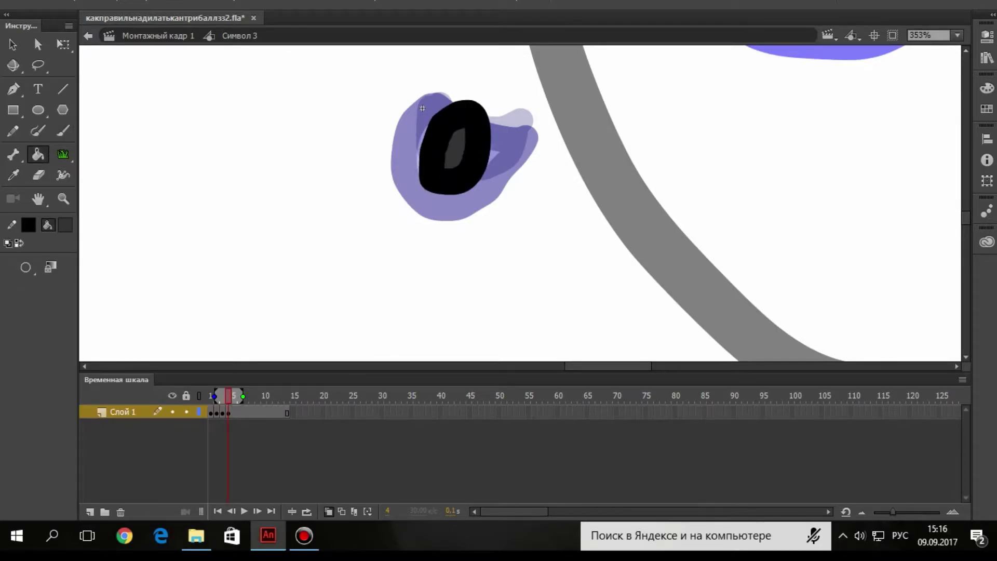
# Try drawing a fifth mouth shape in a blank keyframe at frame 5.
pyautogui.rightClick(234, 413)
pyautogui.click(323, 120)
pyautogui.press('b')
pyautogui.moveTo(418, 100); pyautogui.dragTo(532, 141)
pyautogui.hotkey('ctrl', 'z')
pyautogui.moveTo(436, 116)
pyautogui.mouseDown()
pyautogui.moveTo(478, 127)
pyautogui.moveTo(430, 110)
pyautogui.moveTo(498, 134)
pyautogui.mouseUp()
pyautogui.hotkey('ctrl', 'z')
pyautogui.moveTo(497, 135)
pyautogui.mouseDown()
pyautogui.moveTo(422, 152)
pyautogui.moveTo(435, 106)
pyautogui.moveTo(425, 120)
pyautogui.moveTo(444, 130)
pyautogui.moveTo(416, 133)
pyautogui.moveTo(484, 176)
pyautogui.mouseUp()
pyautogui.hotkey('ctrl', 'z')
pyautogui.hotkey('ctrl', 'z')
pyautogui.hotkey('ctrl', 'z')
pyautogui.moveTo(487, 174)
pyautogui.mouseDown()
pyautogui.moveTo(484, 131)
pyautogui.moveTo(416, 110)
pyautogui.mouseUp()
pyautogui.hotkey('ctrl', 'z')
pyautogui.hotkey('ctrl', 'z')
pyautogui.hotkey('ctrl', 'z')
pyautogui.rightClick(234, 414)
pyautogui.click(315, 139)
# Remove all frames after frame 4 from Слой 1 and return to the main scene.
pyautogui.moveTo(293, 413); pyautogui.dragTo(235, 413)
pyautogui.rightClick(236, 412)
pyautogui.click(322, 82)
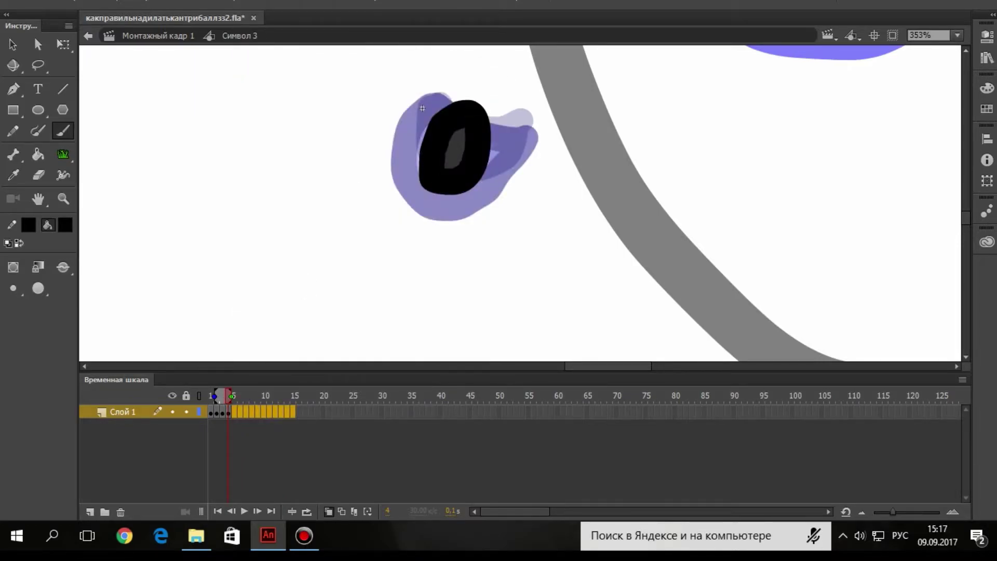
pyautogui.click(88, 35)
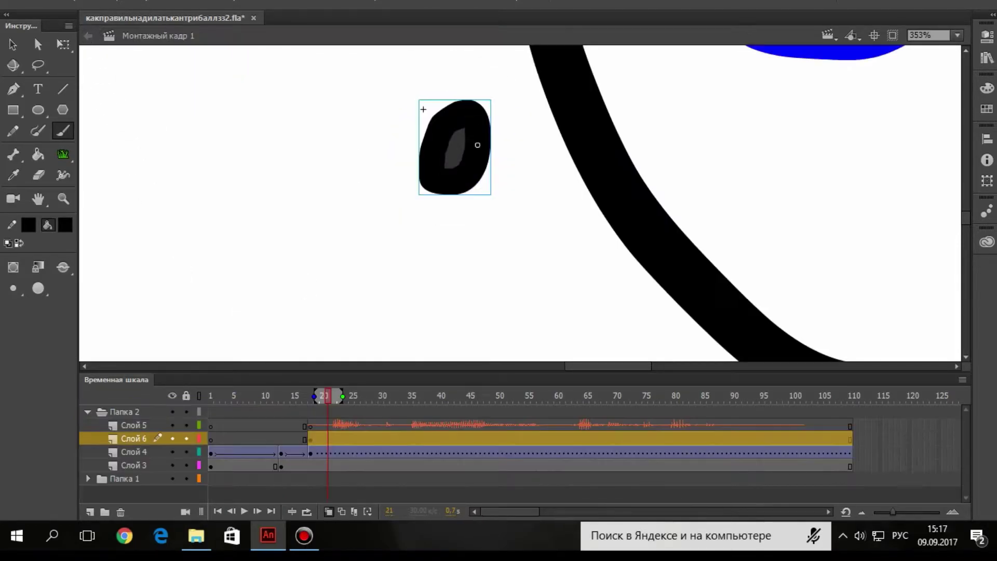
# Convert the mouth instance on Слой 6 into a new graphic symbol named Символ 4.
pyautogui.press('v')
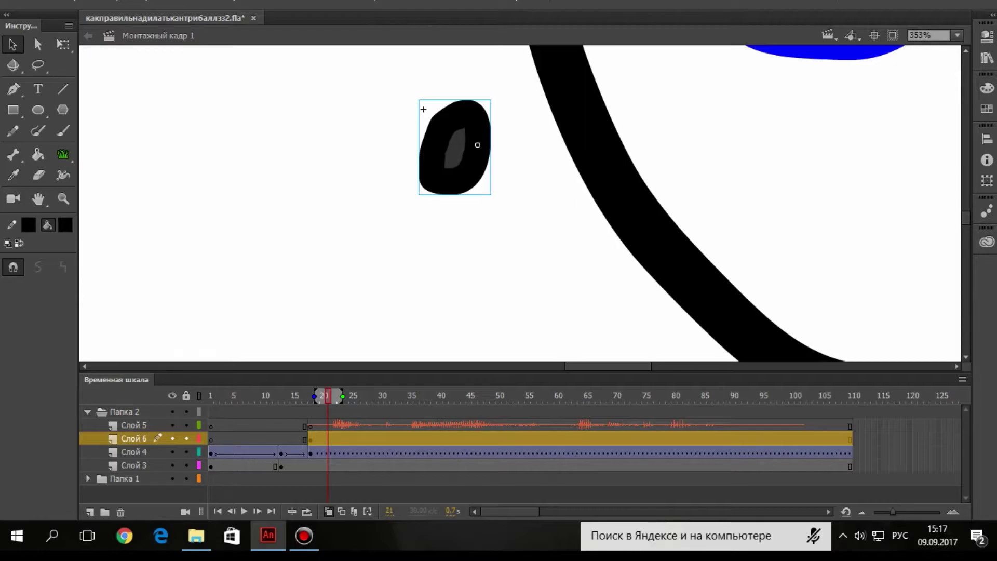
pyautogui.press('Escape')
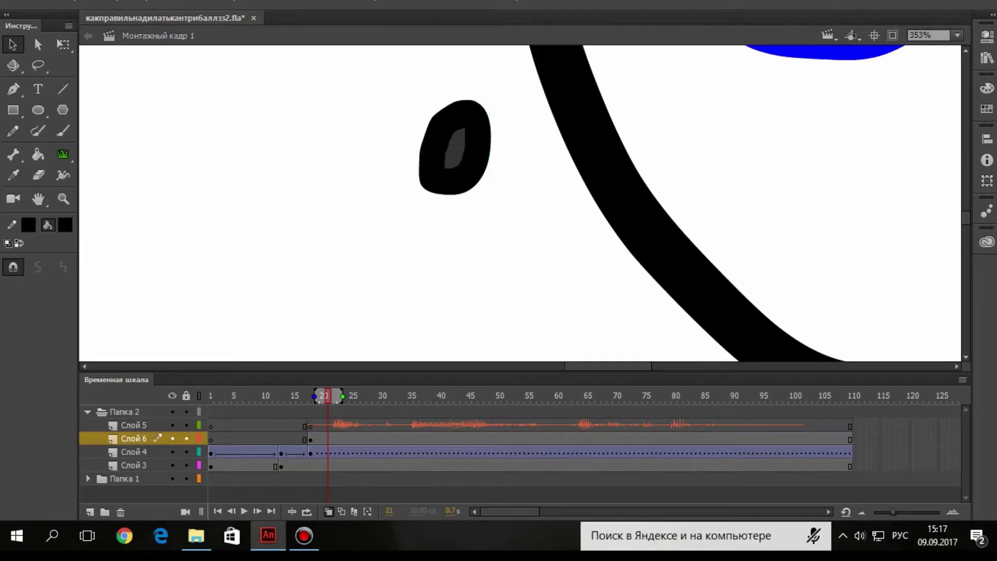
pyautogui.hotkey('ctrl', 'a')
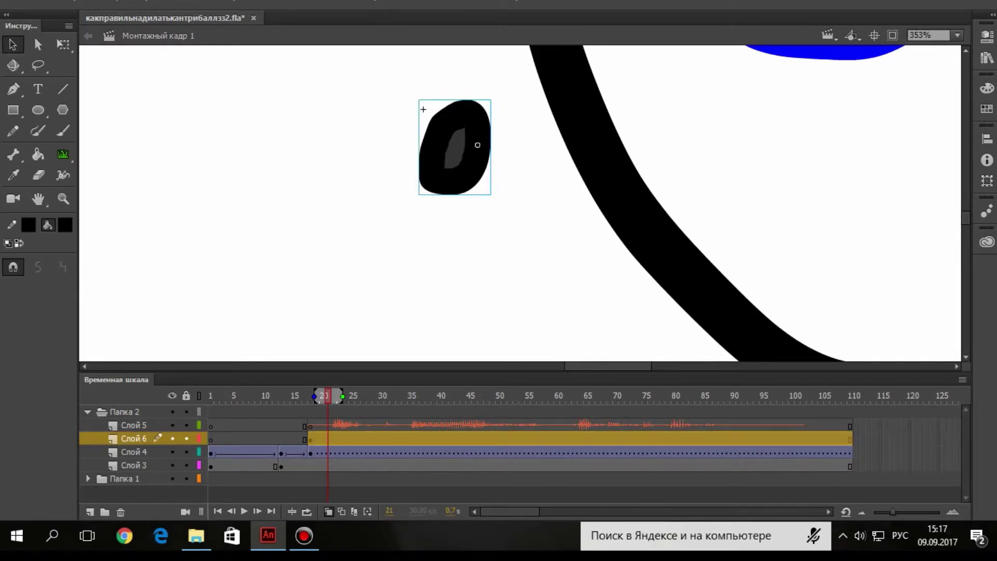
pyautogui.rightClick(441, 150)
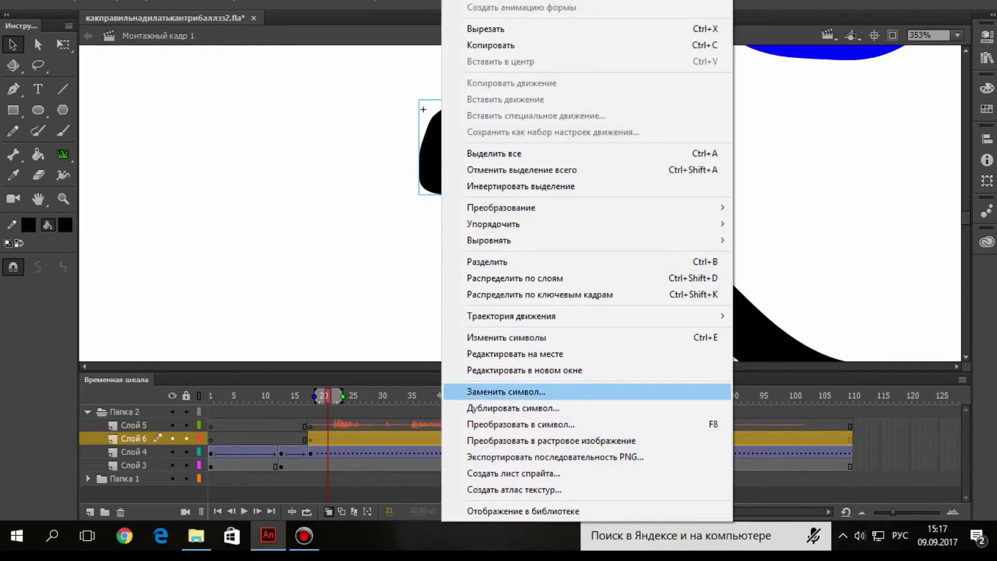
pyautogui.press('Return')
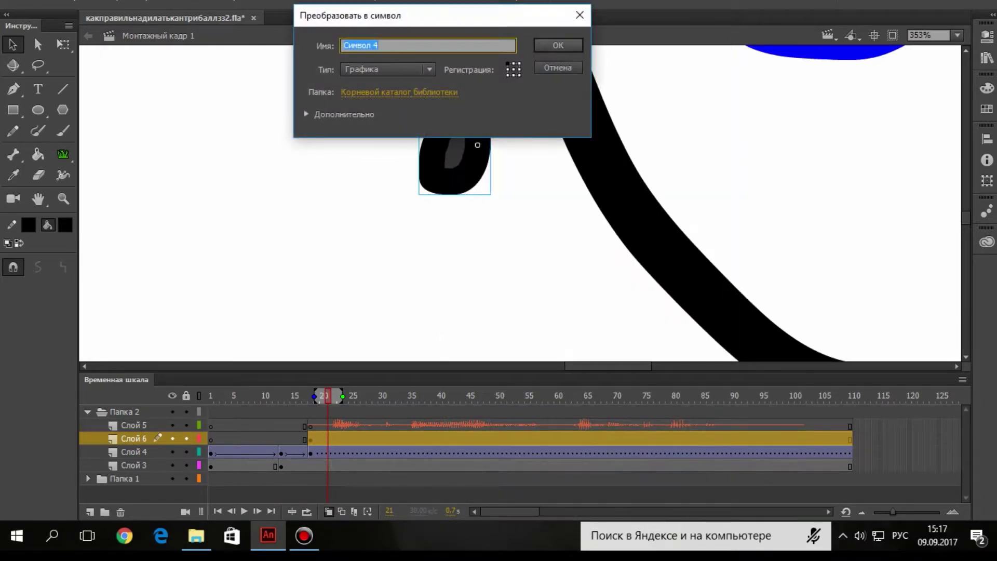
pyautogui.press('Return')
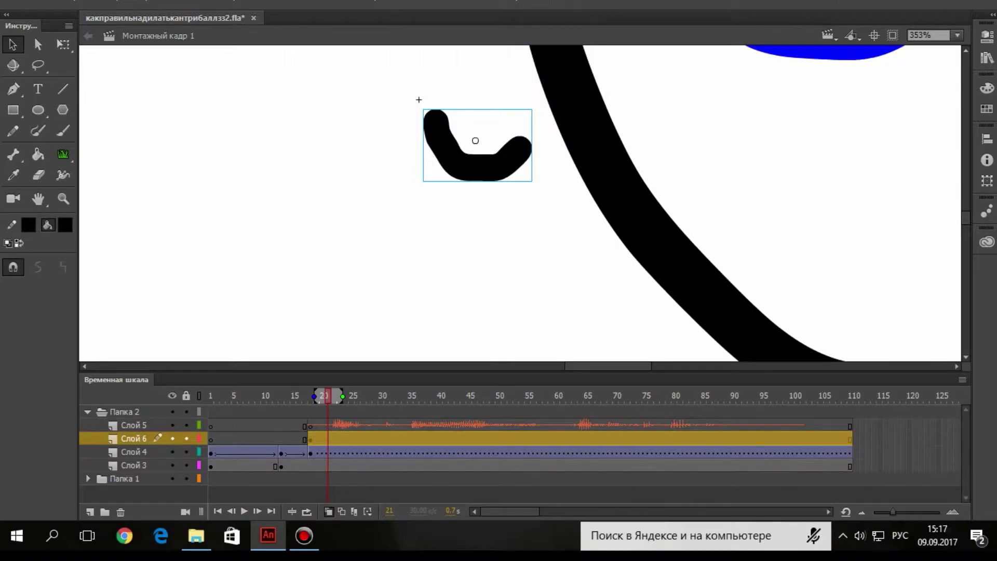
# Examine the properties of the Символ 4 mouth instance.
pyautogui.click(332, 156)
pyautogui.click(475, 167)
pyautogui.click(987, 37)
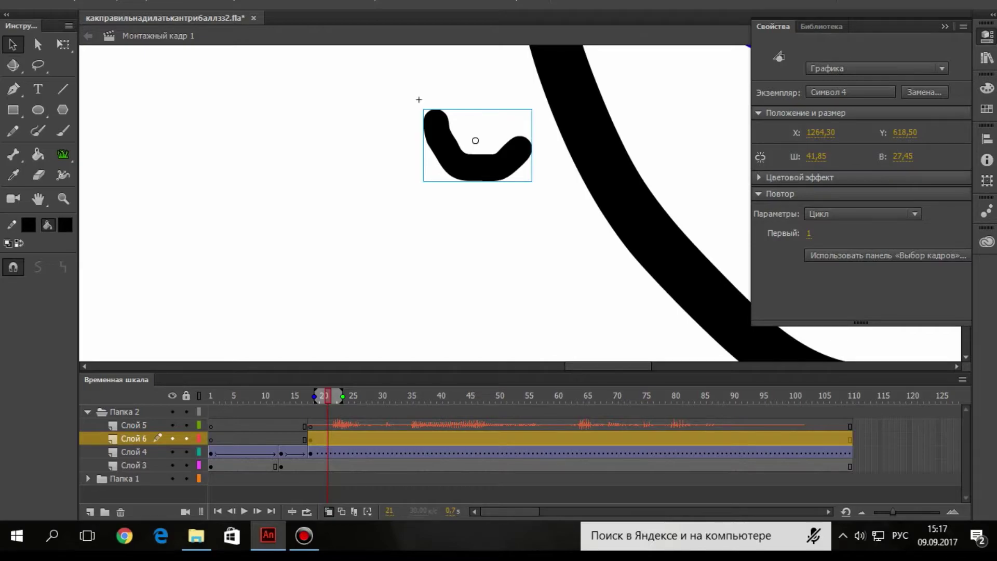
pyautogui.click(467, 224)
# Open Символ 4 for editing and add a new layer above Слой 1.
pyautogui.doubleClick(477, 167)
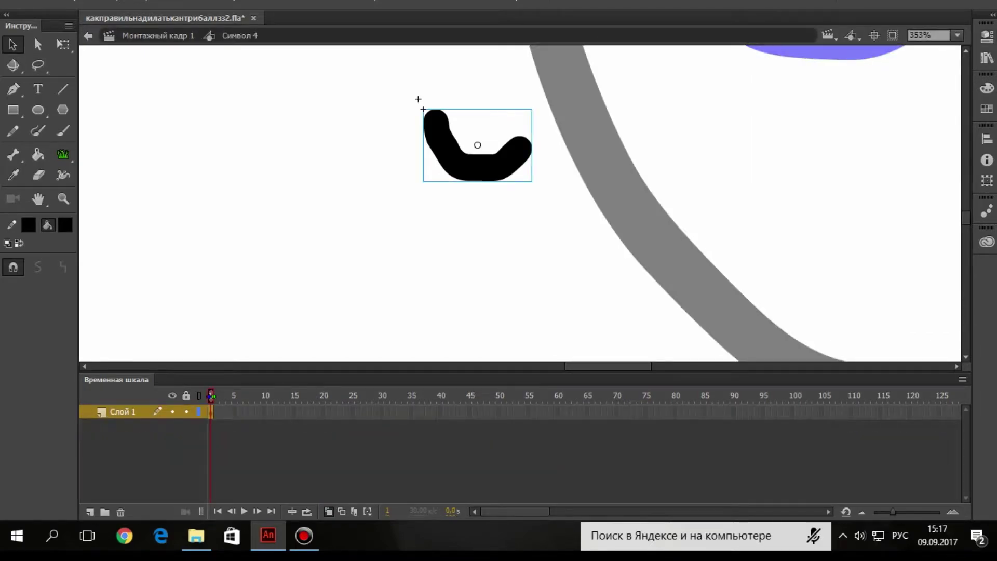
pyautogui.click(418, 98)
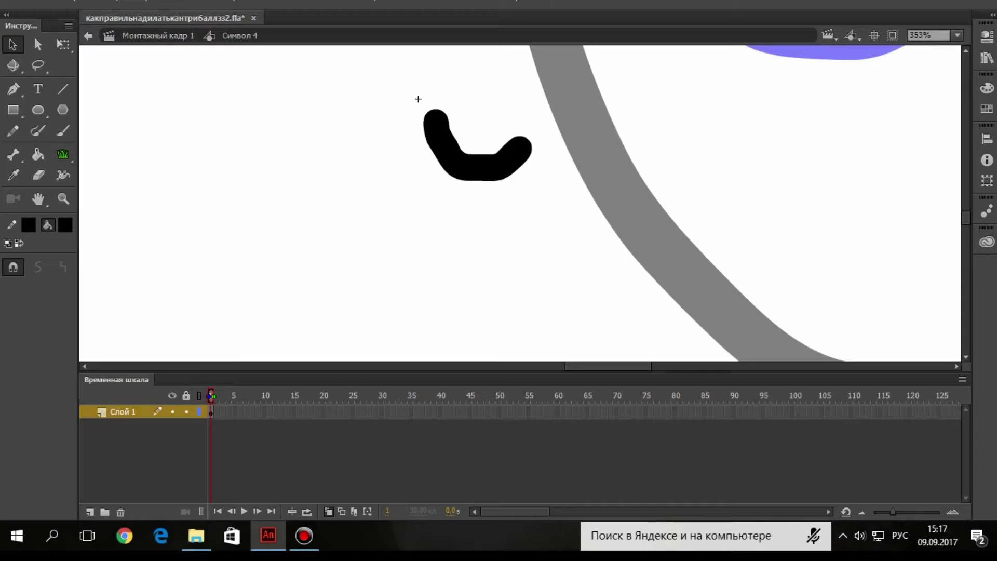
pyautogui.click(91, 512)
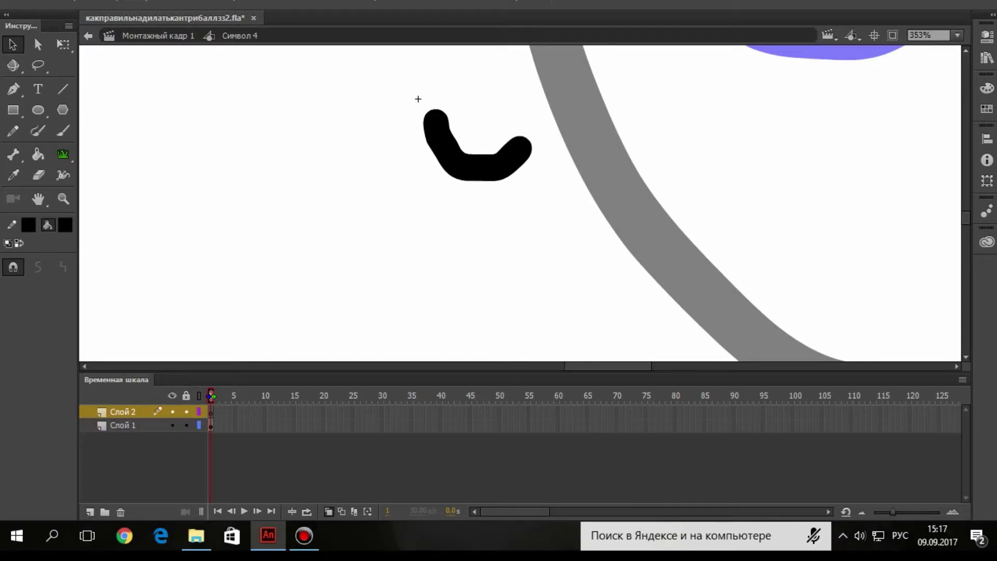
# Import the voice audio onto Слой 2, replacing the existing library items, and extend both layers' frames past the end of the audio.
pyautogui.click(196, 535)
pyautogui.moveTo(864, 363); pyautogui.dragTo(270, 208)
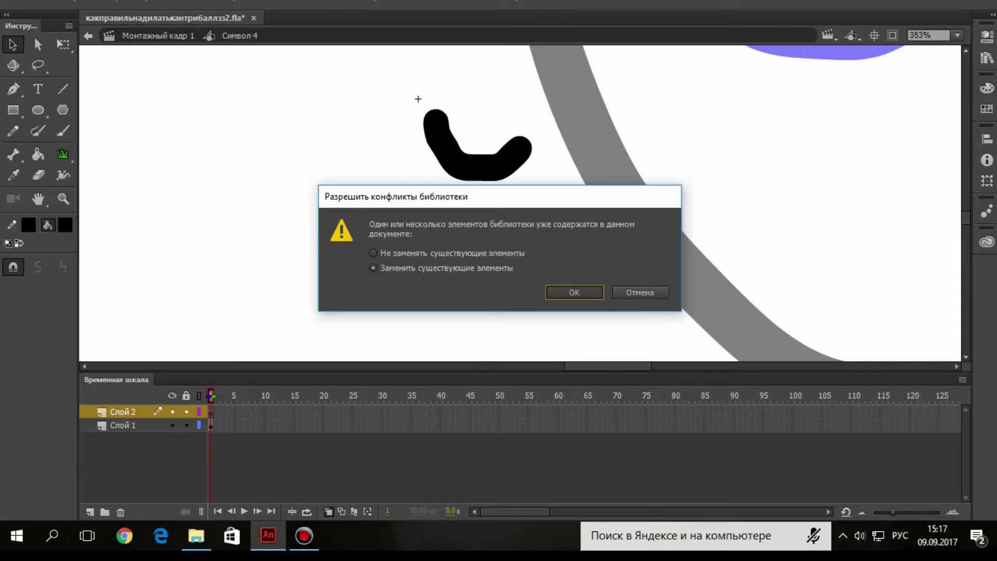
pyautogui.press('Return')
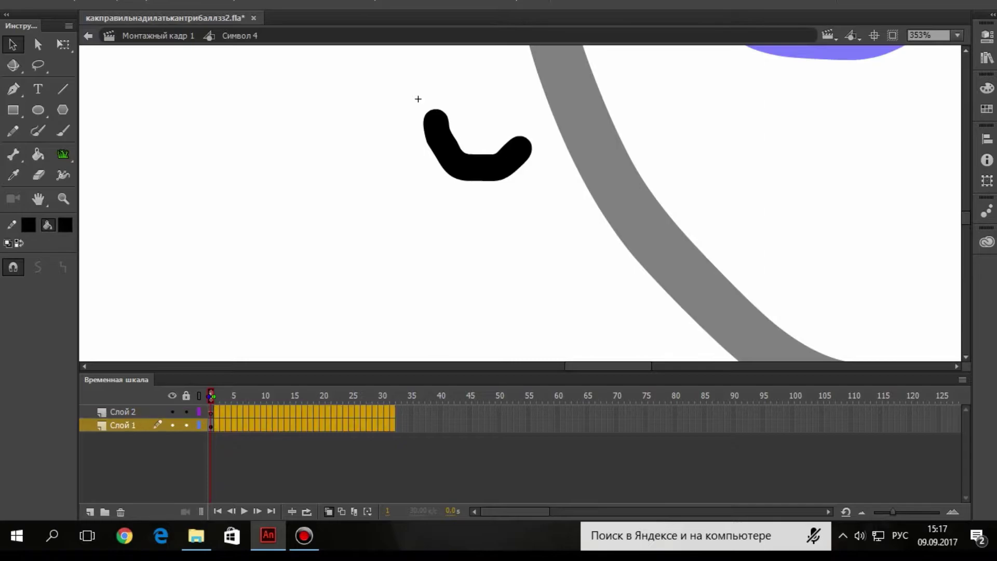
pyautogui.moveTo(392, 396); pyautogui.dragTo(211, 395)
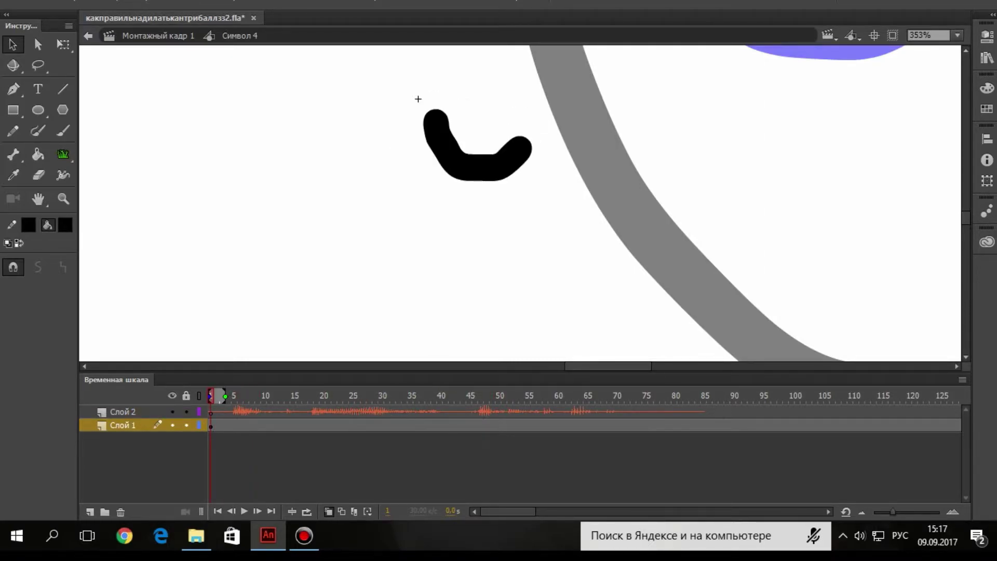
# Set the looping option of the Символ 3 mouth instance on Слой 1 to Один кадр.
pyautogui.press('w')
pyautogui.hotkey('ctrl', 'a')
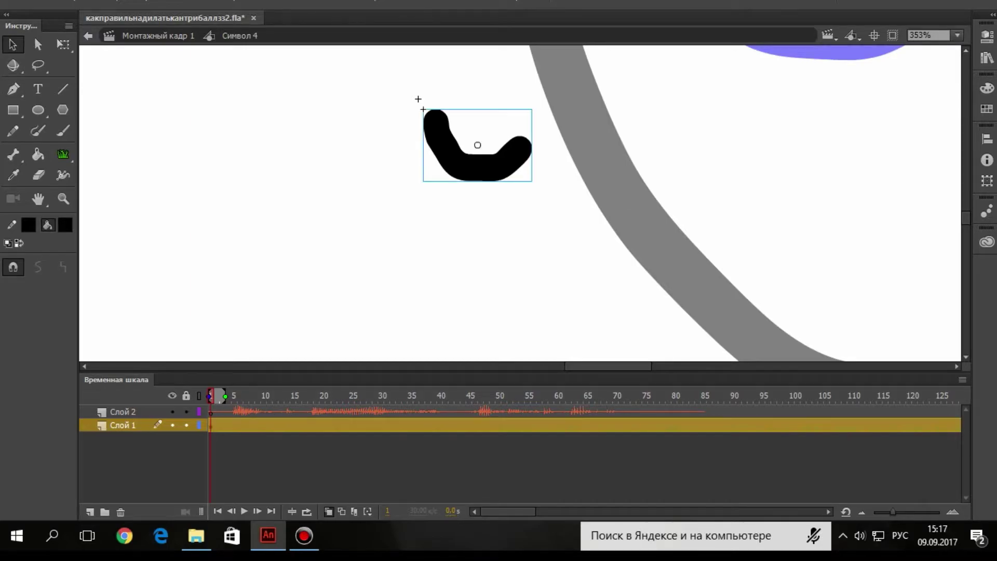
pyautogui.hotkey('ctrl', 'F3')
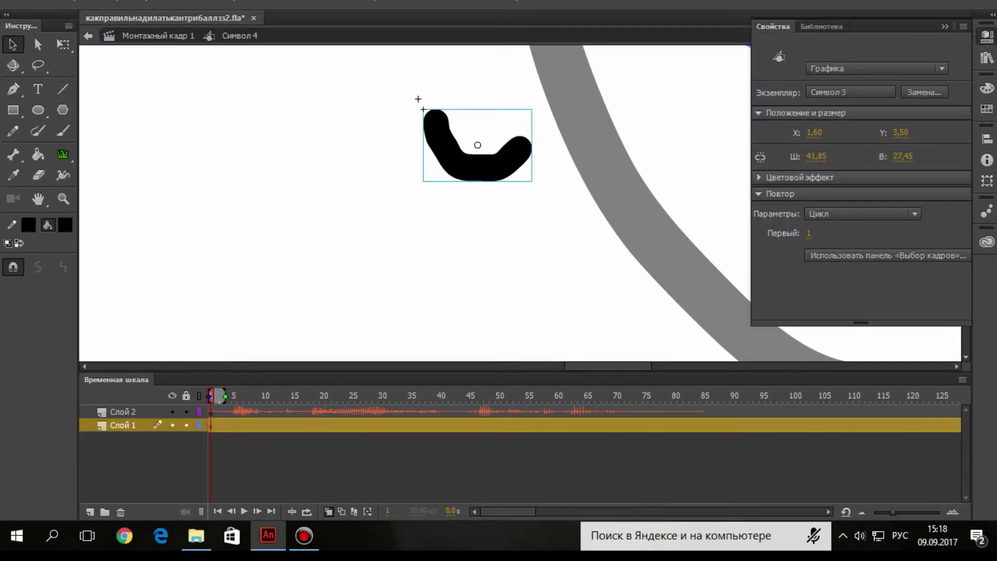
pyautogui.click(863, 213)
pyautogui.click(844, 262)
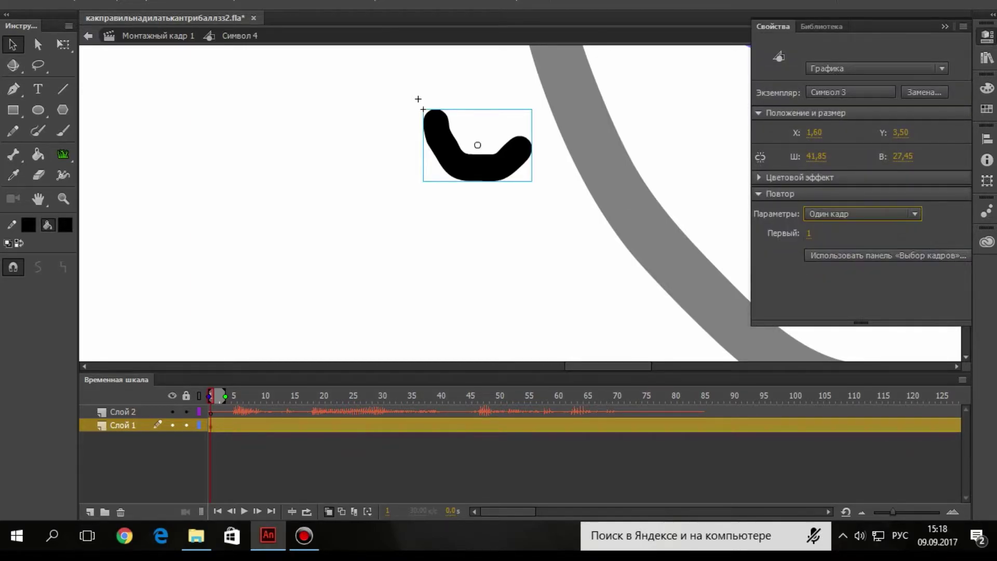
pyautogui.click(571, 249)
pyautogui.press('z')
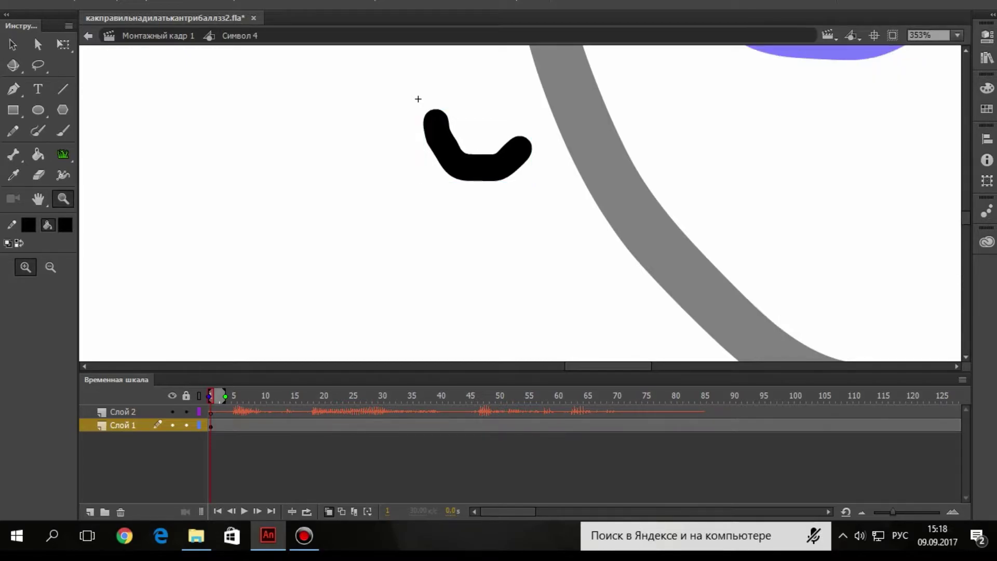
# Set the sync mode of the польска0000.wav sound on Слой 2 to Поток and play the timeline.
pyautogui.click(418, 99)
pyautogui.press('Return')
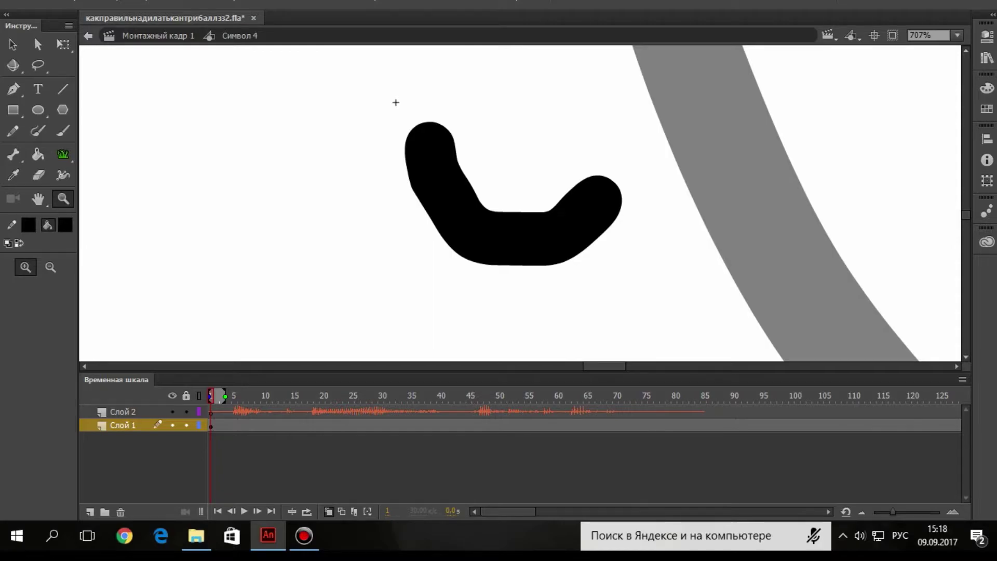
pyautogui.click(123, 412)
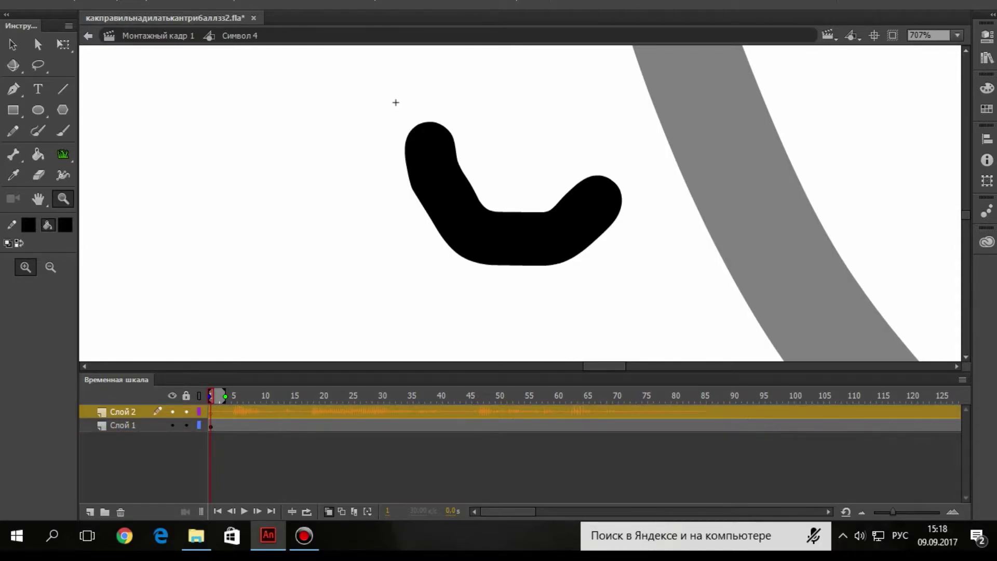
pyautogui.press('v')
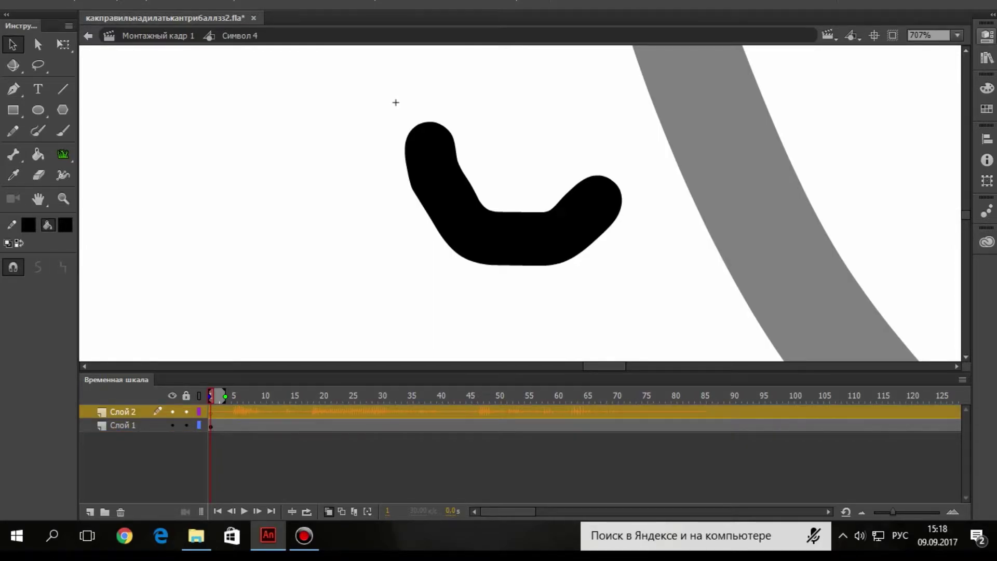
pyautogui.hotkey('ctrl', 'F3')
pyautogui.hotkey('ctrl', 'F3')
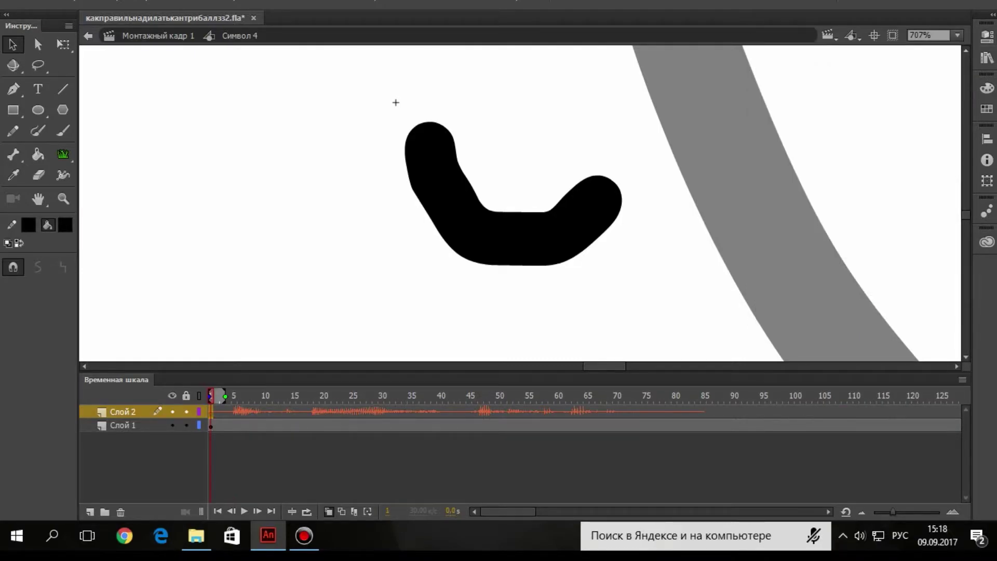
pyautogui.hotkey('ctrl', 'F3')
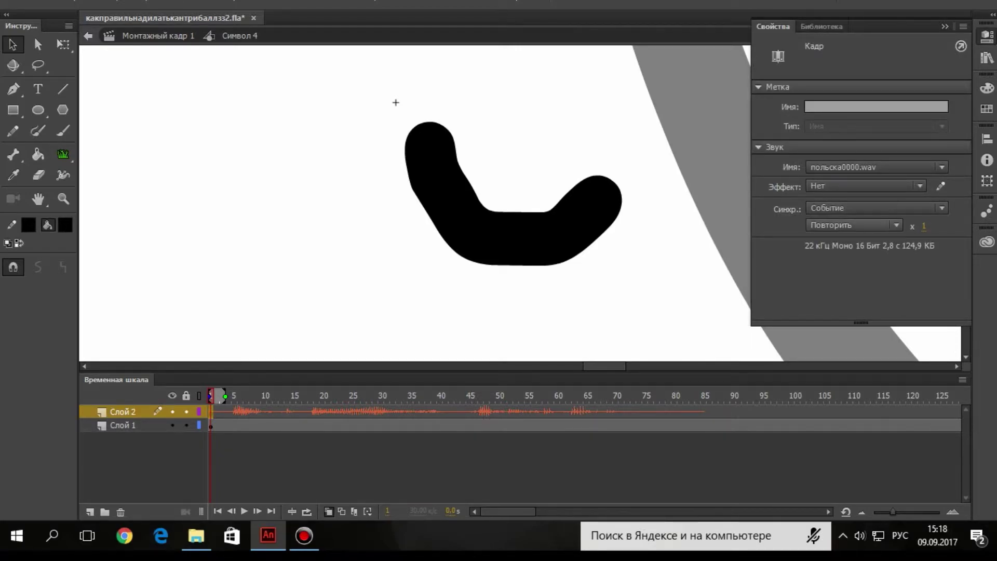
pyautogui.click(876, 207)
pyautogui.click(834, 273)
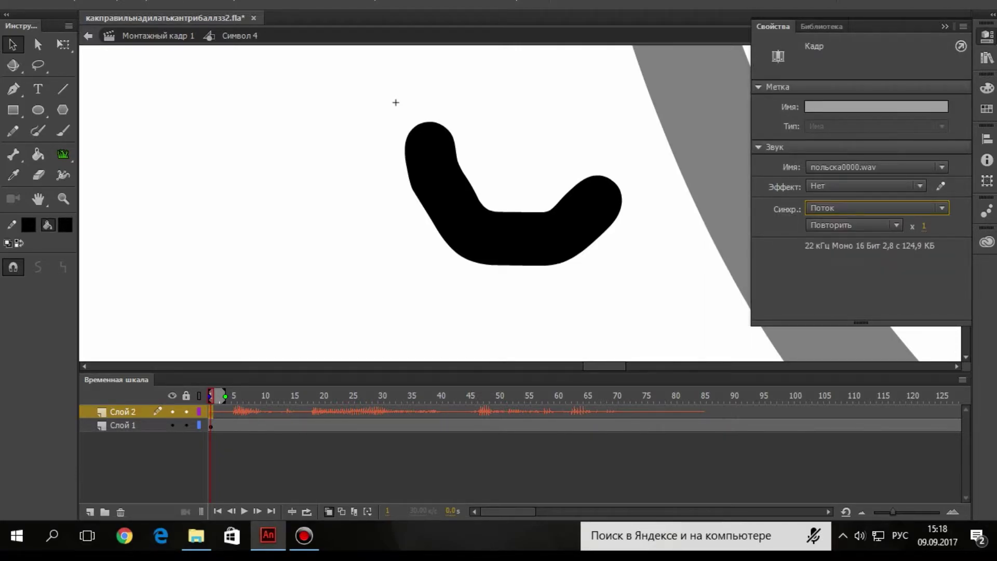
pyautogui.hotkey('ctrl', 'F3')
pyautogui.press('Return')
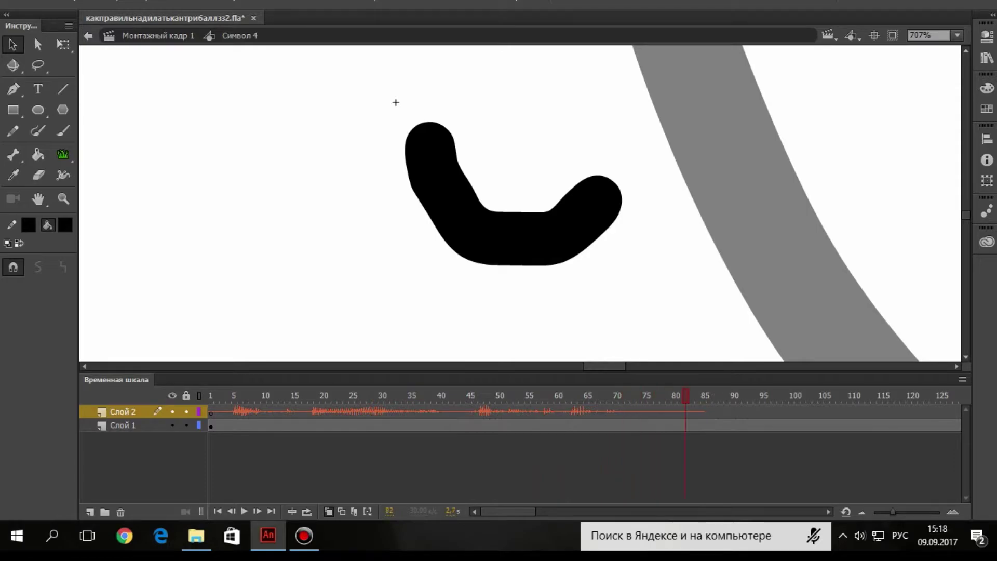
# Create a classic motion tween on Слой 1 starting from the mouth's keyframe at frame 1.
pyautogui.moveTo(252, 395); pyautogui.dragTo(234, 396)
pyautogui.click(210, 426)
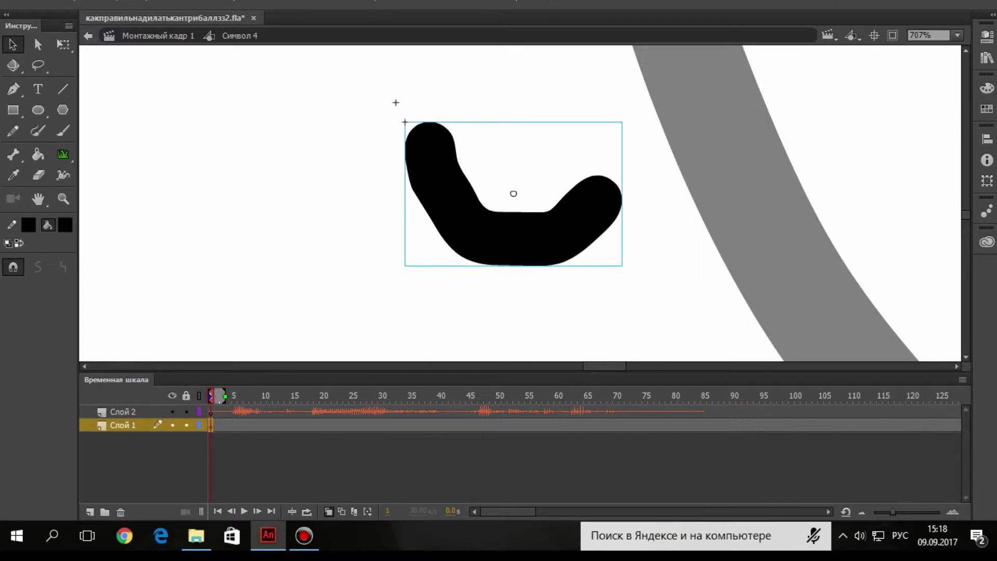
pyautogui.rightClick(211, 425)
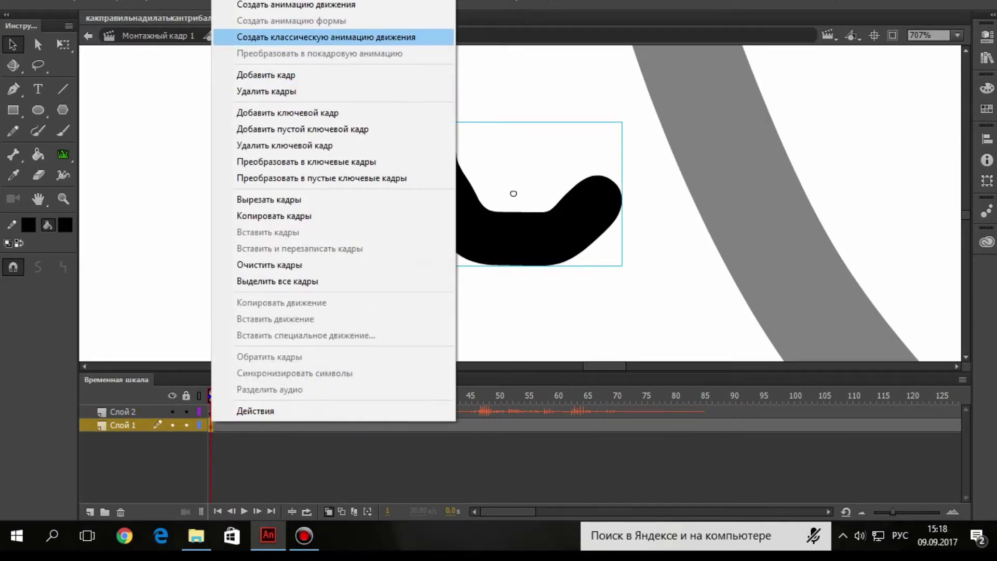
pyautogui.click(395, 37)
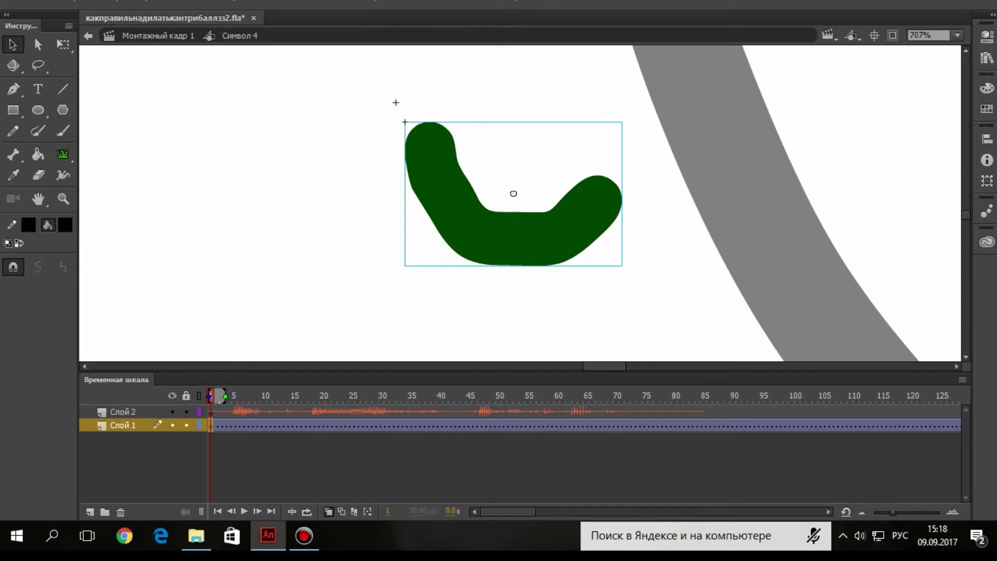
# Add a keyframe at frame 4 of Слой 1 and stretch the mouth slightly upward with Free Transform.
pyautogui.press('z')
pyautogui.moveTo(307, 318); pyautogui.dragTo(678, 86)
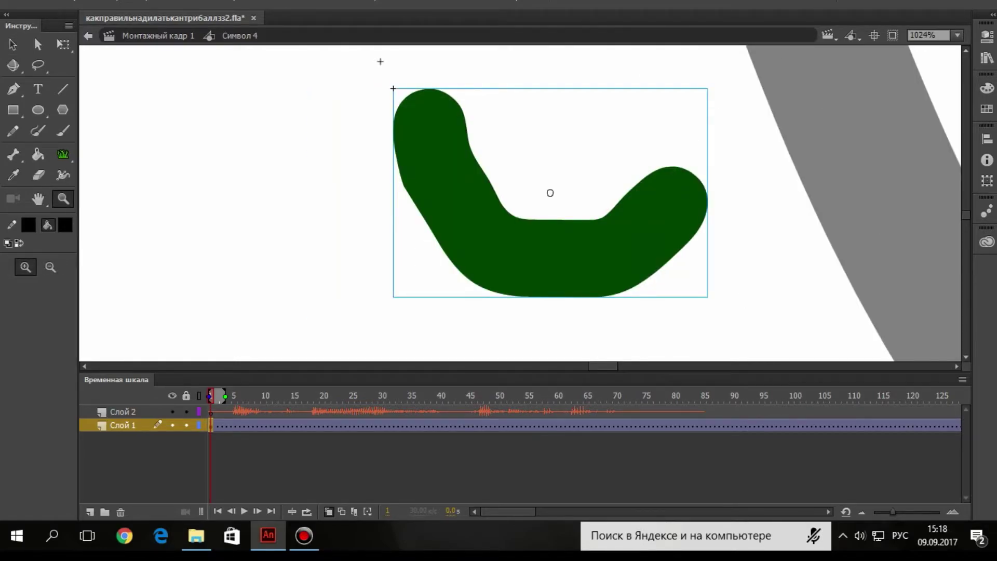
pyautogui.press('v')
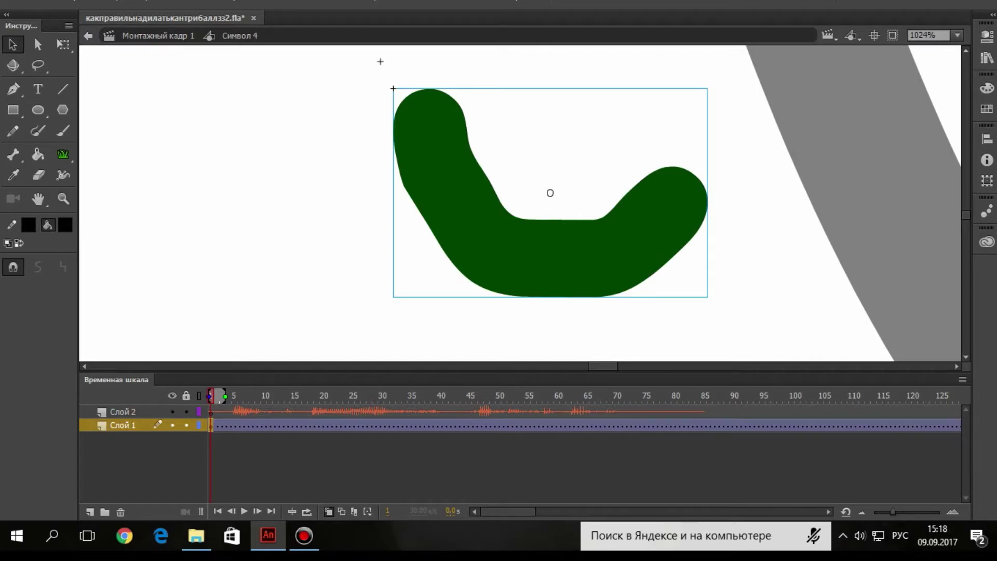
pyautogui.moveTo(210, 395)
pyautogui.mouseDown()
pyautogui.moveTo(233, 395)
pyautogui.moveTo(210, 396)
pyautogui.mouseUp()
pyautogui.press('Return')
pyautogui.press('Return')
pyautogui.rightClick(227, 428)
pyautogui.click(275, 121)
pyautogui.press('q')
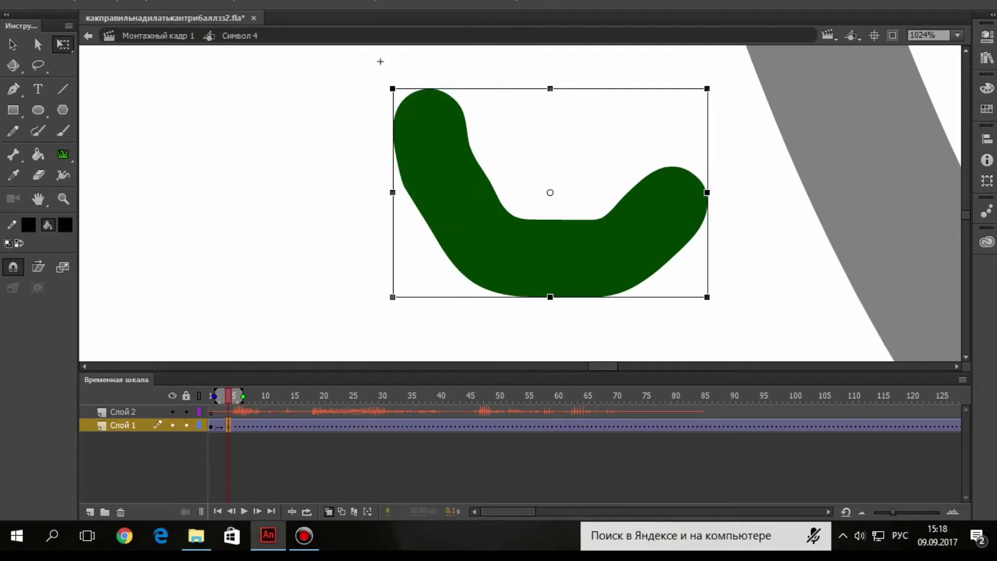
pyautogui.moveTo(559, 89); pyautogui.dragTo(559, 77)
# Set the first frame of the mouth instance at frame 4 to 3.
pyautogui.click(13, 44)
pyautogui.click(987, 36)
pyautogui.doubleClick(823, 233)
pyautogui.write('3')
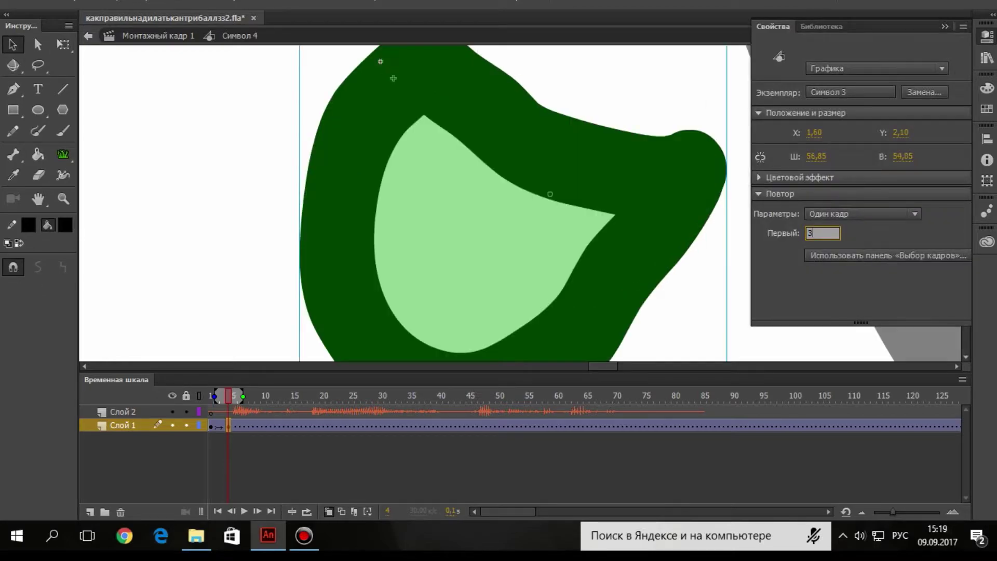
pyautogui.write('3')
pyautogui.click(701, 291)
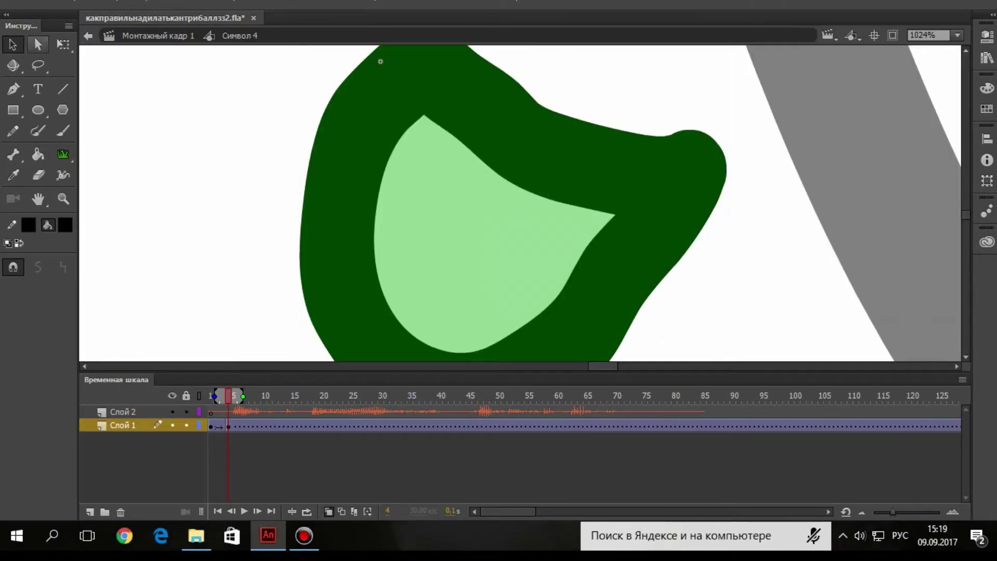
# Squash the open mouth at frame 4 vertically with Free Transform.
pyautogui.press('q')
pyautogui.press('v')
pyautogui.click(613, 171)
pyautogui.press('q')
pyautogui.scroll(-5, 519, 202)
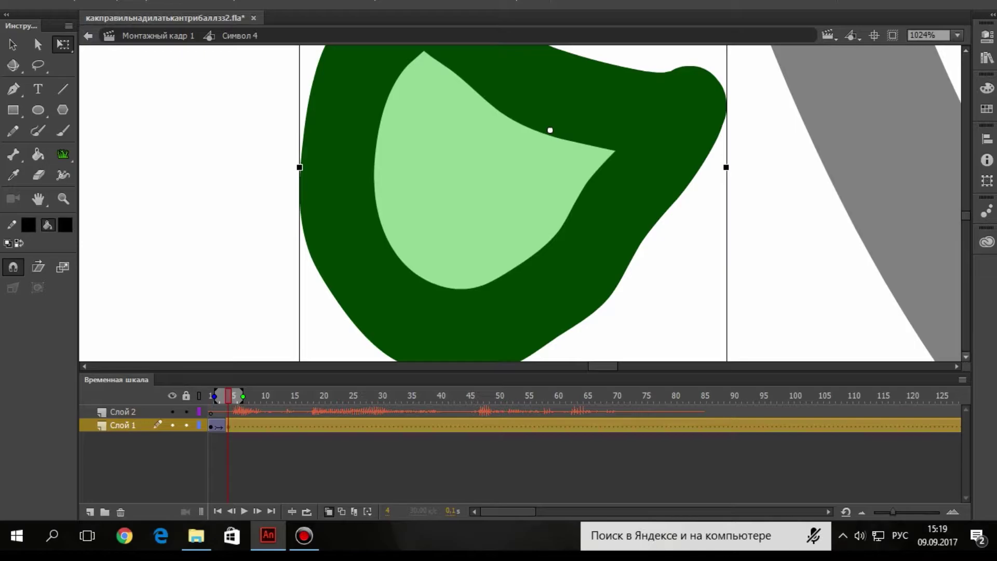
pyautogui.moveTo(512, 277); pyautogui.dragTo(512, 212)
pyautogui.scroll(3, 514, 208)
# Add a keyframe for the open mouth at frame 5 of Слой 1 and play the timeline.
pyautogui.rightClick(220, 427)
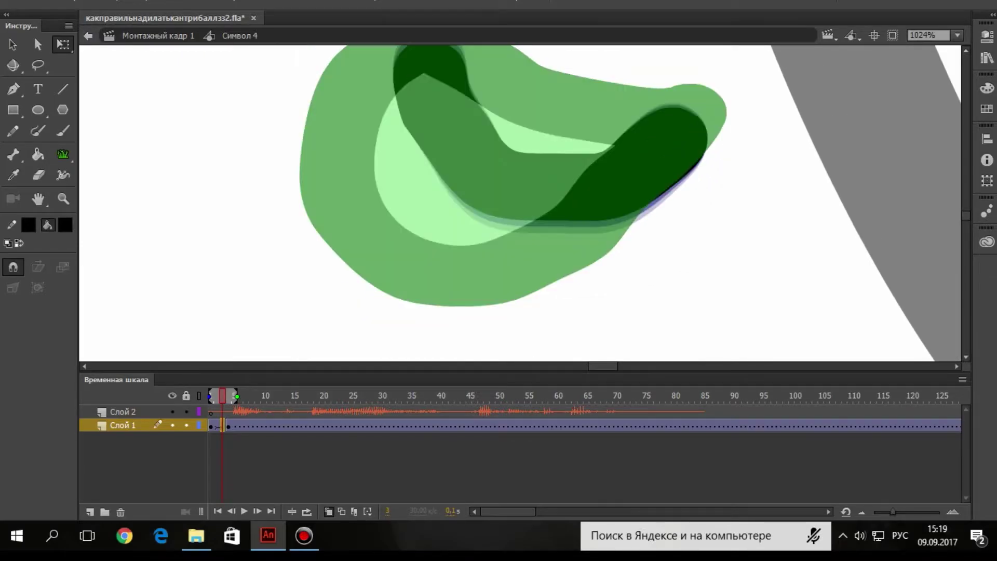
pyautogui.rightClick(229, 427)
pyautogui.click(305, 119)
pyautogui.click(63, 45)
pyautogui.moveTo(551, 218); pyautogui.dragTo(550, 235)
pyautogui.press('Return')
# Add a keyframe at frame 8 of Слой 1, with the mouth's first frame set to 4 and its shape stretched taller.
pyautogui.moveTo(246, 396); pyautogui.dragTo(251, 395)
pyautogui.rightClick(252, 428)
pyautogui.click(332, 120)
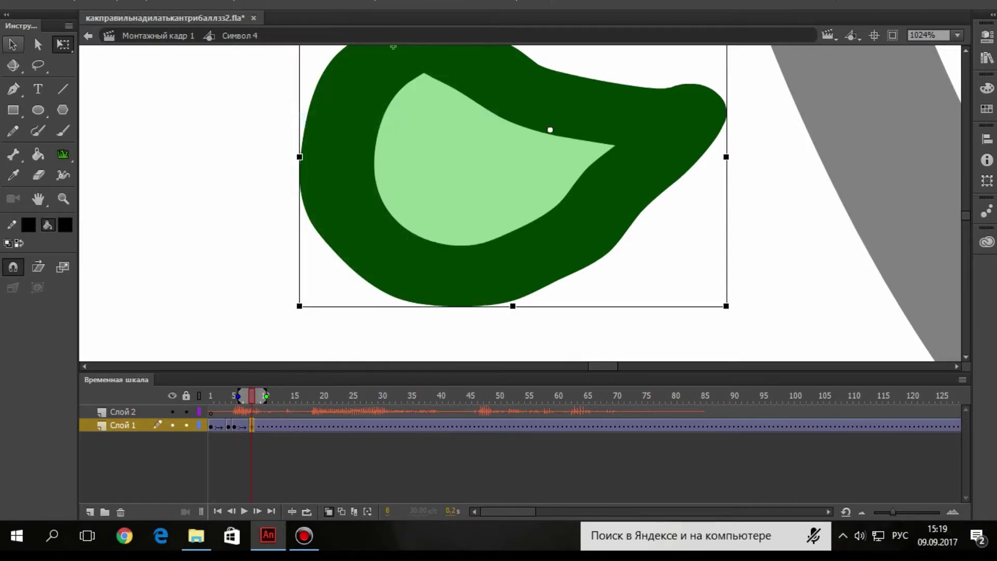
pyautogui.click(13, 45)
pyautogui.click(987, 36)
pyautogui.click(808, 233)
pyautogui.write('4')
pyautogui.press('Return')
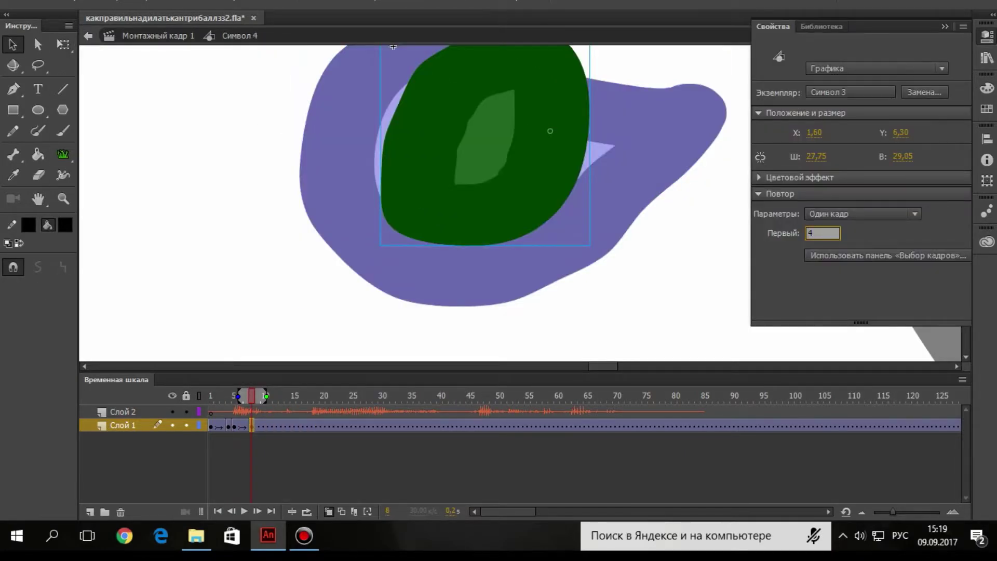
pyautogui.press('q')
pyautogui.hotkey('ctrl', 'F3')
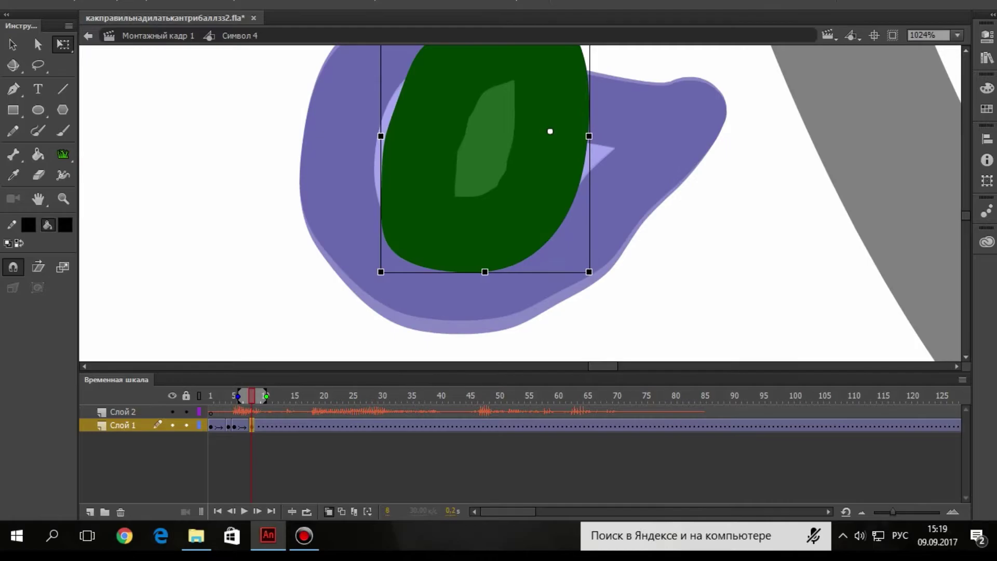
# Add a keyframe at frame 12 of Слой 1, with the mouth's first frame set to 3 and its shape squashed vertically.
pyautogui.rightClick(275, 426)
pyautogui.click(356, 118)
pyautogui.click(987, 36)
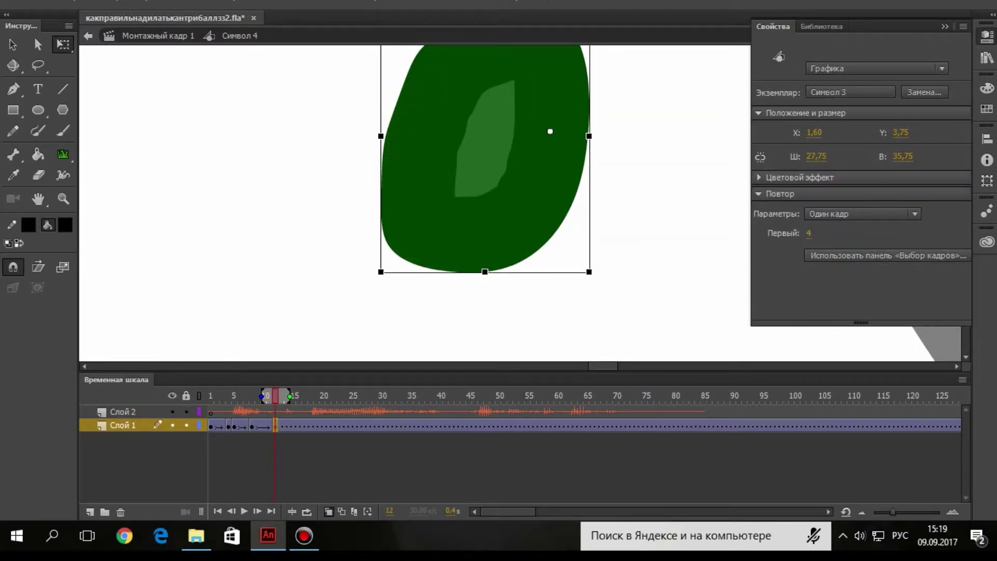
pyautogui.click(808, 233)
pyautogui.write('5')
pyautogui.press('Return')
pyautogui.moveTo(512, 347); pyautogui.dragTo(512, 296)
# Add keyframes for the open mouth at frames 16 and 20 of Слой 1.
pyautogui.rightClick(299, 426)
pyautogui.click(380, 115)
pyautogui.rightClick(322, 426)
pyautogui.click(403, 116)
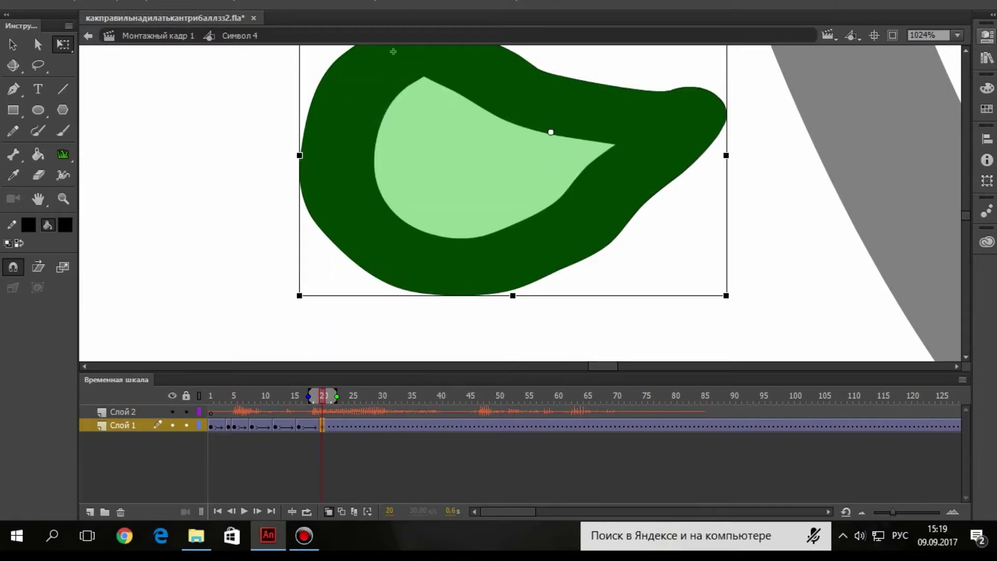
# Add a keyframe at frame 24 of Слой 1, with the mouth's first frame set to 4 and its shape stretched taller.
pyautogui.rightClick(345, 426)
pyautogui.click(426, 117)
pyautogui.click(987, 36)
pyautogui.click(810, 232)
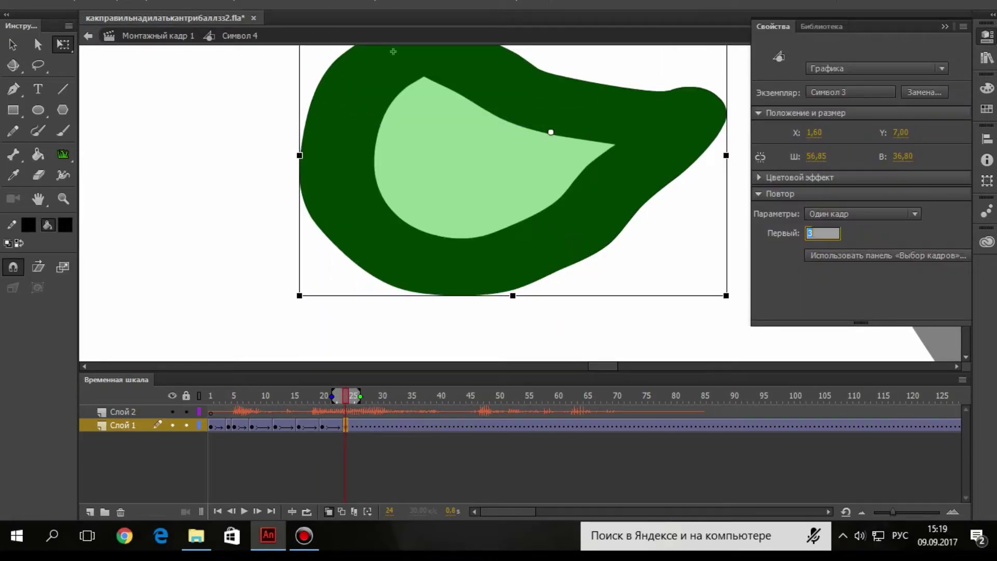
pyautogui.write('4')
pyautogui.press('Return')
pyautogui.click(987, 36)
pyautogui.moveTo(485, 239); pyautogui.dragTo(485, 266)
pyautogui.click(485, 343)
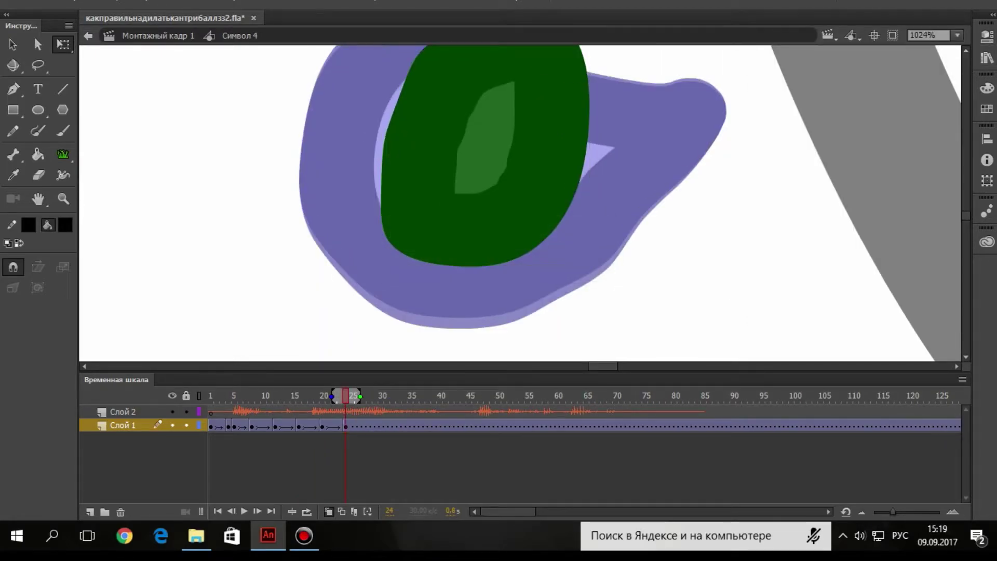
# Switch the mouth at frame 24 to a different first frame and stretch it downward.
pyautogui.click(485, 207)
pyautogui.click(987, 35)
pyautogui.click(808, 233)
pyautogui.write('1')
pyautogui.press('Return')
pyautogui.click(986, 35)
pyautogui.moveTo(542, 227); pyautogui.dragTo(542, 347)
# Clear the keyframe at frame 16 of Слой 1 and remove the frames that follow it.
pyautogui.moveTo(345, 396); pyautogui.dragTo(317, 426)
pyautogui.rightClick(303, 425)
pyautogui.click(364, 145)
pyautogui.rightClick(300, 426)
pyautogui.click(356, 94)
pyautogui.moveTo(297, 396); pyautogui.dragTo(298, 427)
pyautogui.rightClick(298, 425)
pyautogui.click(363, 149)
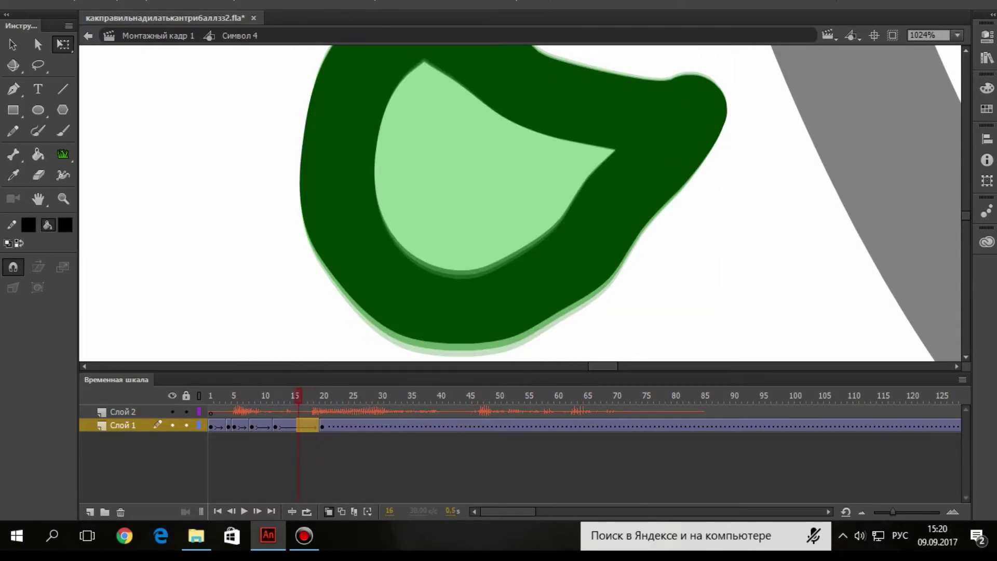
# Add the keyframe at frame 16 of Слой 1 again and key the mouth at frame 20 with first frame 3, squashed vertically.
pyautogui.rightClick(298, 427)
pyautogui.click(363, 119)
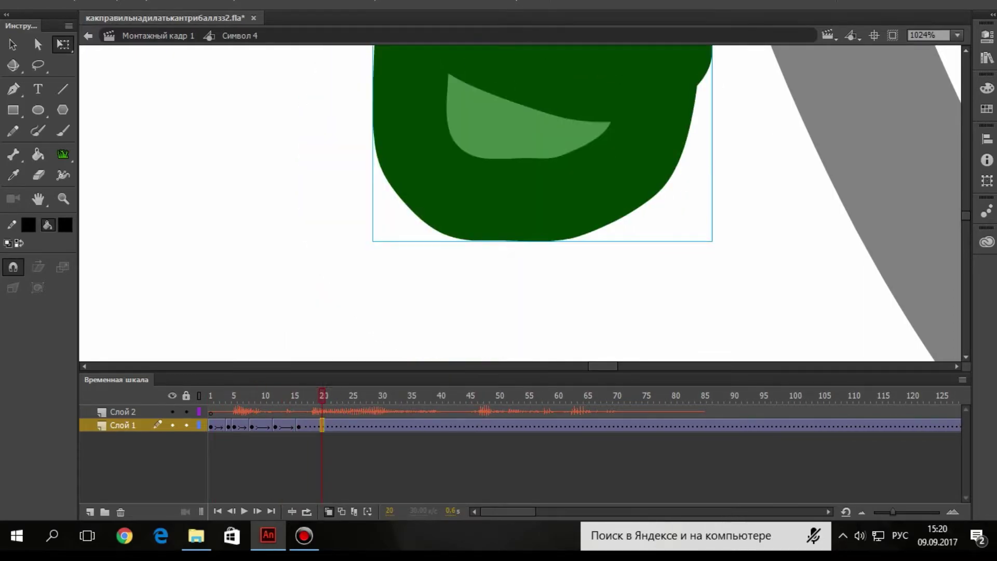
pyautogui.click(986, 36)
pyautogui.click(820, 233)
pyautogui.write('2')
pyautogui.press('Return')
pyautogui.click(524, 250)
pyautogui.scroll(-3, 524, 249)
pyautogui.moveTo(512, 272); pyautogui.dragTo(507, 197)
pyautogui.click(966, 50)
# Add a keyframe at frame 24 of Слой 1 and set the mouth's first frame to 2.
pyautogui.rightClick(344, 428)
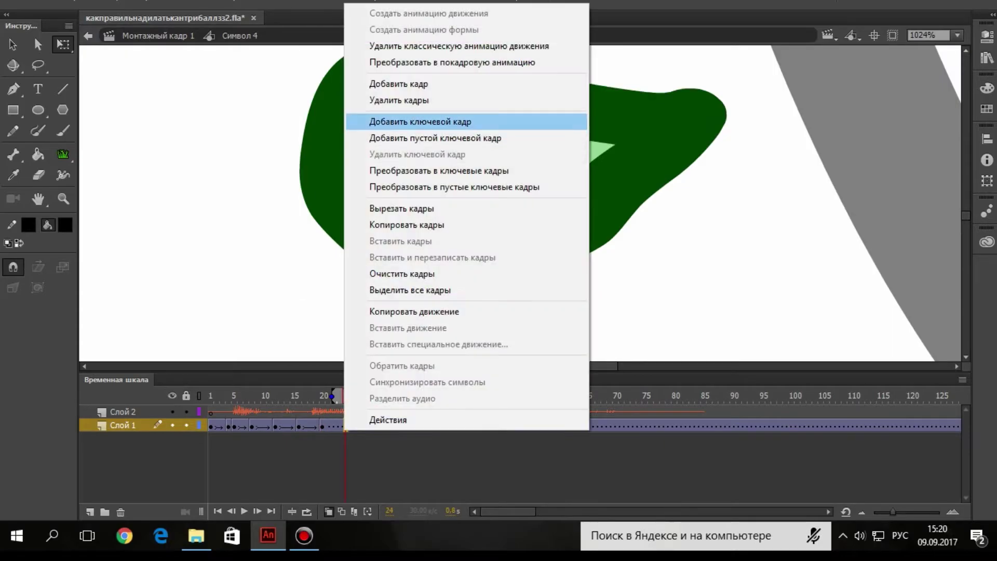
pyautogui.click(384, 120)
pyautogui.click(986, 36)
pyautogui.hotkey('ctrl', 'F3')
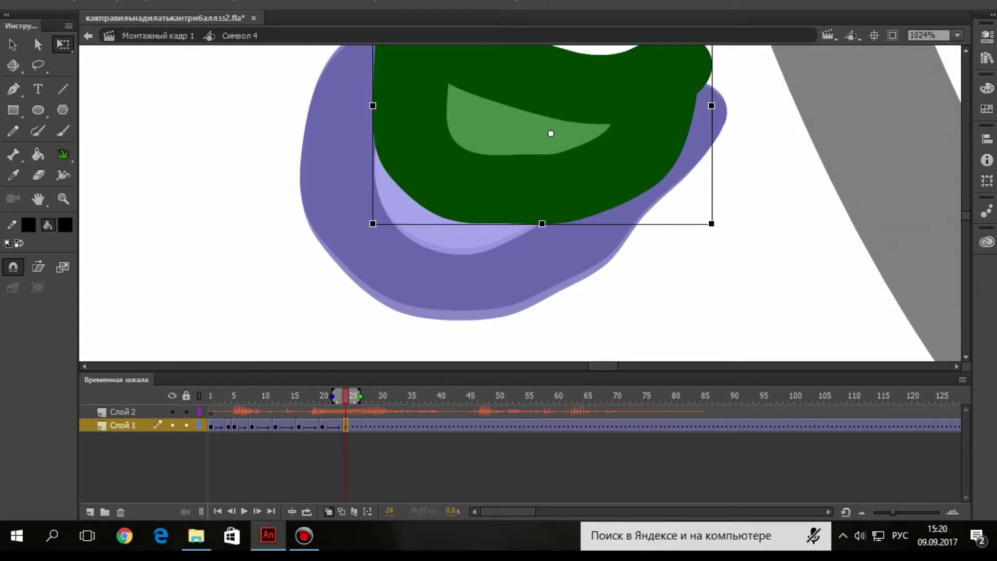
# Add a keyframe at frame 28 of Слой 1 and widen the mouth horizontally.
pyautogui.rightClick(369, 428)
pyautogui.click(441, 116)
pyautogui.moveTo(372, 105); pyautogui.dragTo(354, 106)
pyautogui.moveTo(384, 396)
pyautogui.mouseDown()
pyautogui.moveTo(316, 396)
pyautogui.moveTo(369, 396)
pyautogui.mouseUp()
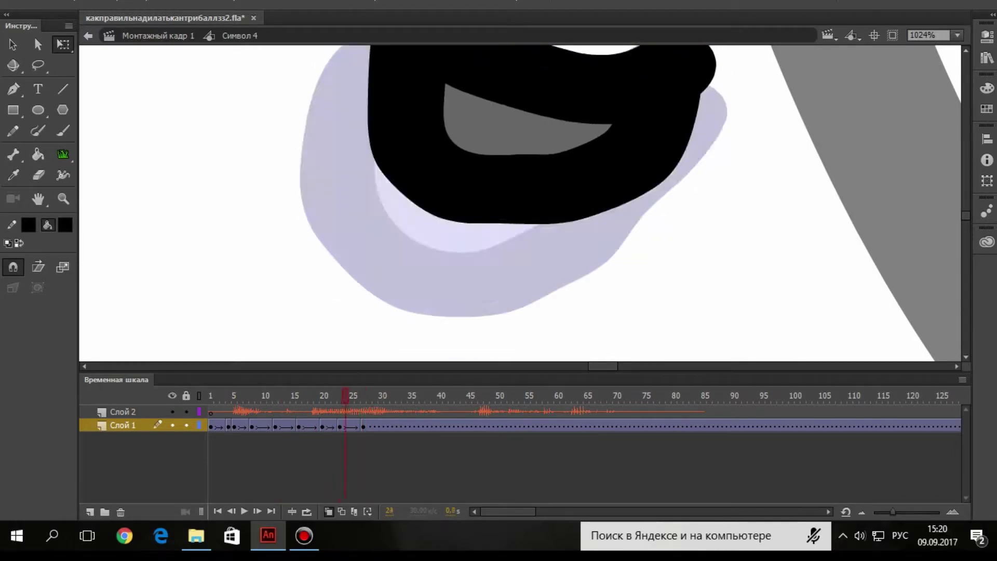
# Remove frames around frame 18 of Слой 1 to move the following mouth keyframes earlier.
pyautogui.moveTo(298, 395); pyautogui.dragTo(311, 427)
pyautogui.rightClick(311, 428)
pyautogui.click(381, 98)
pyautogui.moveTo(346, 396)
pyautogui.mouseDown()
pyautogui.moveTo(314, 395)
pyautogui.moveTo(357, 396)
pyautogui.mouseUp()
# Add a keyframe at frame 28 of Слой 1 and set the mouth's first frame to 3.
pyautogui.rightClick(369, 425)
pyautogui.click(383, 114)
pyautogui.click(986, 36)
pyautogui.click(823, 234)
pyautogui.write('2')
pyautogui.press('Return')
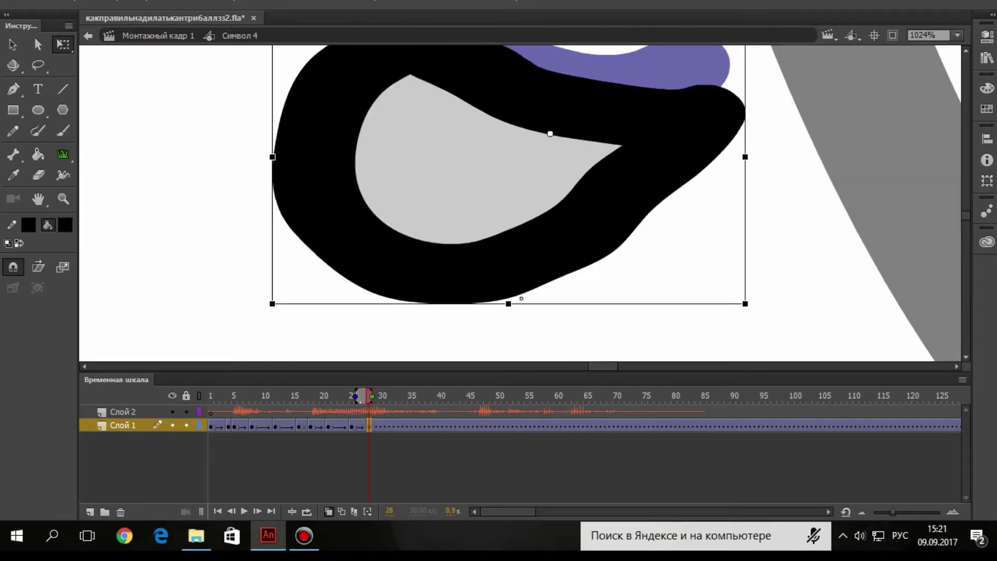
# Add a keyframe at frame 31 of Слой 1, with the mouth's first frame set to 2 and its shape stretched downward.
pyautogui.rightClick(386, 426)
pyautogui.click(403, 117)
pyautogui.click(986, 36)
pyautogui.click(825, 234)
pyautogui.write('1')
pyautogui.press('Return')
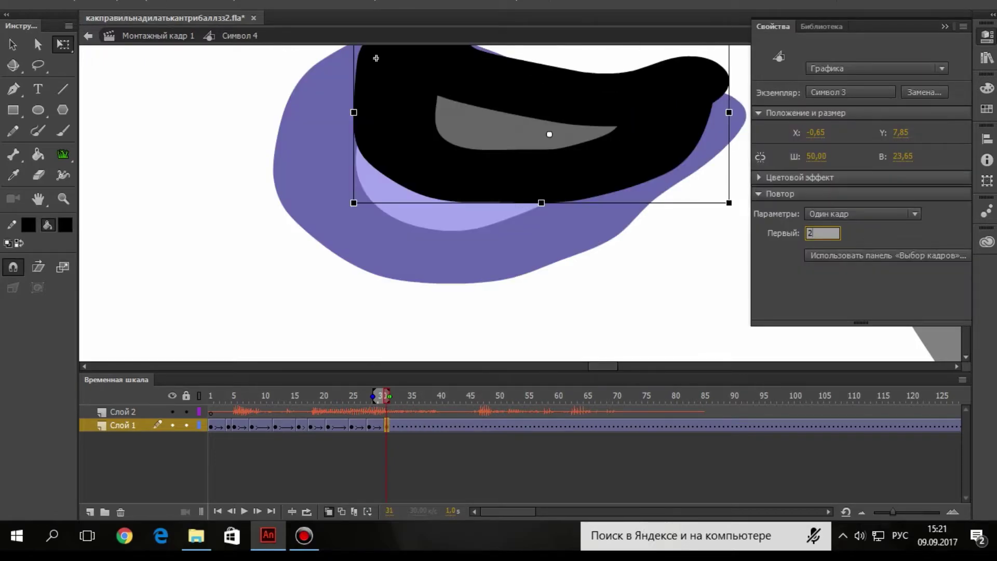
pyautogui.moveTo(540, 203); pyautogui.dragTo(539, 234)
# Add a keyframe at frame 35 of Слой 1, with the mouth's first frame set to 3 and its shape squashed vertically.
pyautogui.rightClick(411, 426)
pyautogui.click(430, 120)
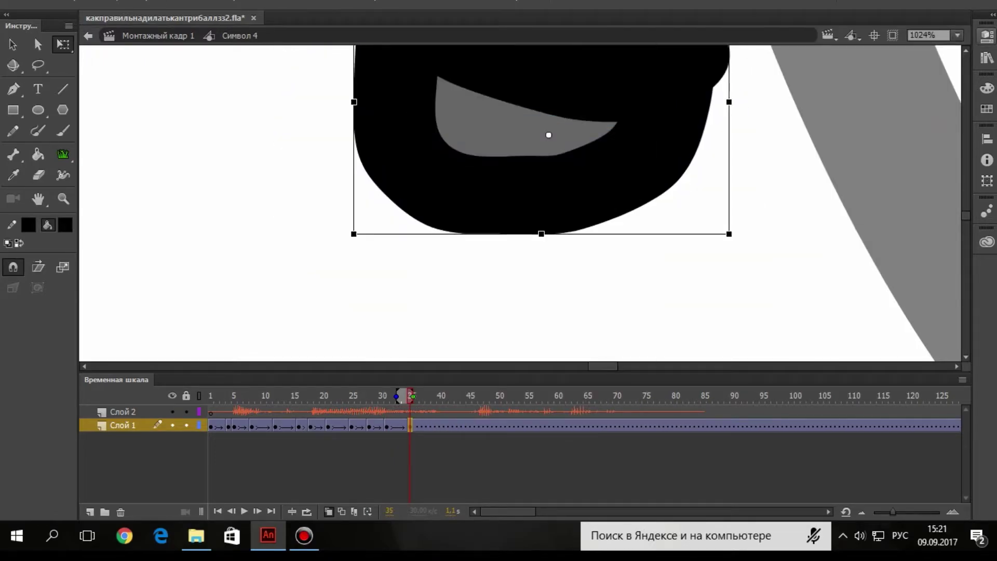
pyautogui.click(986, 37)
pyautogui.click(824, 234)
pyautogui.write('3')
pyautogui.press('Return')
pyautogui.moveTo(509, 352); pyautogui.dragTo(510, 307)
# Add a keyframe at frame 38 of Слой 1, with the mouth's first frame set to 4 and its shape stretched taller.
pyautogui.rightClick(427, 425)
pyautogui.click(447, 118)
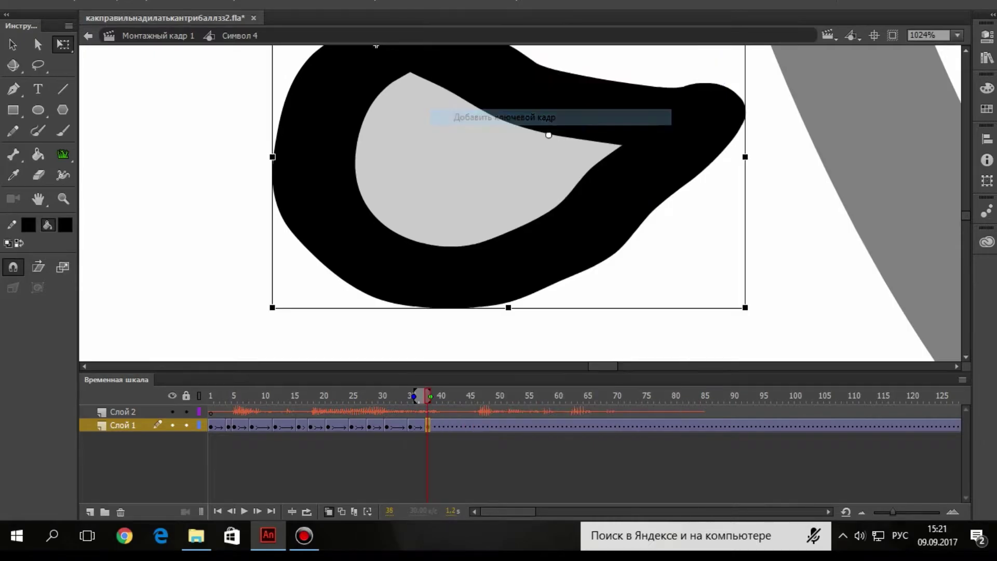
pyautogui.click(986, 36)
pyautogui.click(823, 234)
pyautogui.write('4')
pyautogui.press('Return')
pyautogui.hotkey('ctrl', 'F3')
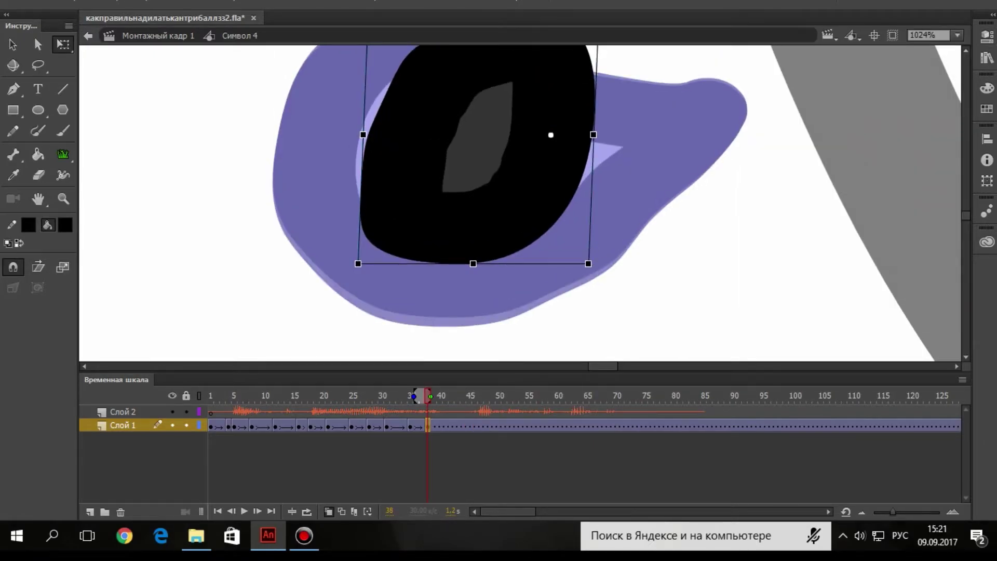
# Add a keyframe at frame 41 of Слой 1 and switch the mouth to its wide-open teardrop shape.
pyautogui.rightClick(445, 425)
pyautogui.click(519, 127)
pyautogui.rightClick(445, 425)
pyautogui.click(467, 113)
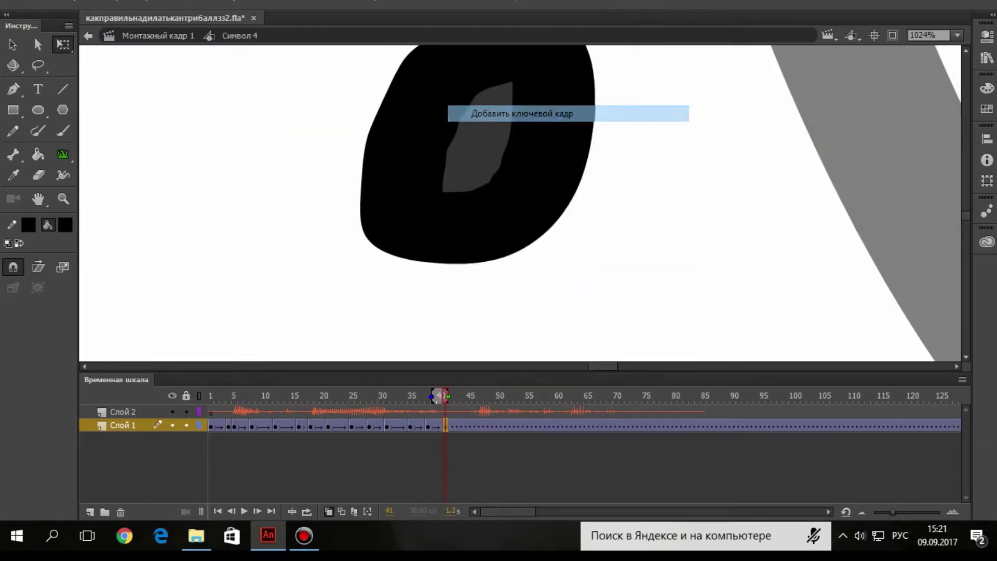
pyautogui.click(986, 36)
pyautogui.click(824, 234)
pyautogui.write('5')
pyautogui.press('Return')
# Add a keyframe at frame 44 of Слой 1, with the mouth in its half-open shape and stretched slightly downward.
pyautogui.click(463, 425)
pyautogui.rightClick(462, 426)
pyautogui.click(485, 115)
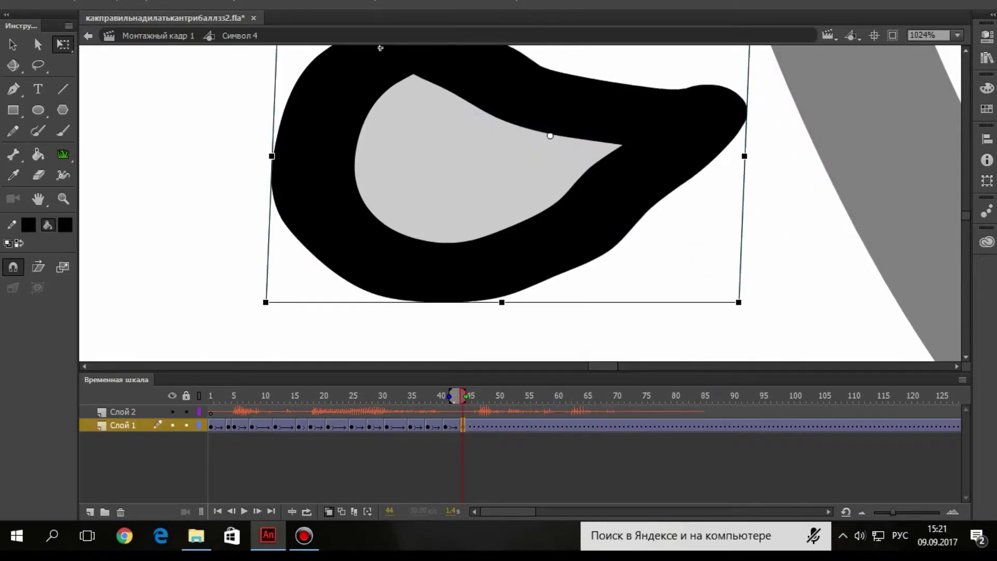
pyautogui.click(987, 36)
pyautogui.click(824, 234)
pyautogui.write('4')
pyautogui.press('Return')
pyautogui.moveTo(538, 210); pyautogui.dragTo(538, 224)
# Add a keyframe at frame 47 of Слой 1 and set the mouth's first frame to 3.
pyautogui.press('.')
pyautogui.press('.')
pyautogui.press('.')
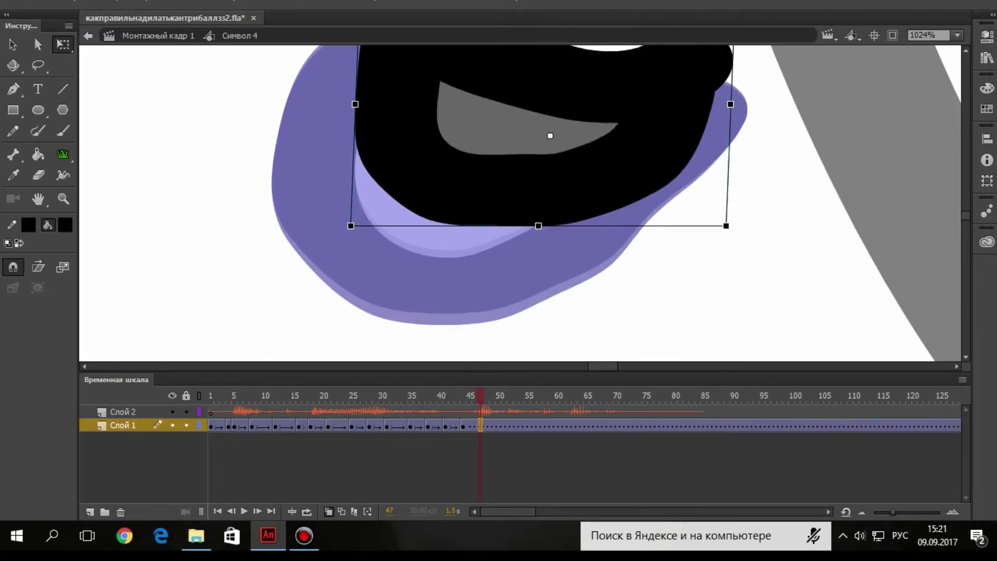
pyautogui.press('F6')
pyautogui.hotkey('ctrl', 'F3')
pyautogui.write('3')
pyautogui.press('Return')
pyautogui.hotkey('ctrl', 'F3')
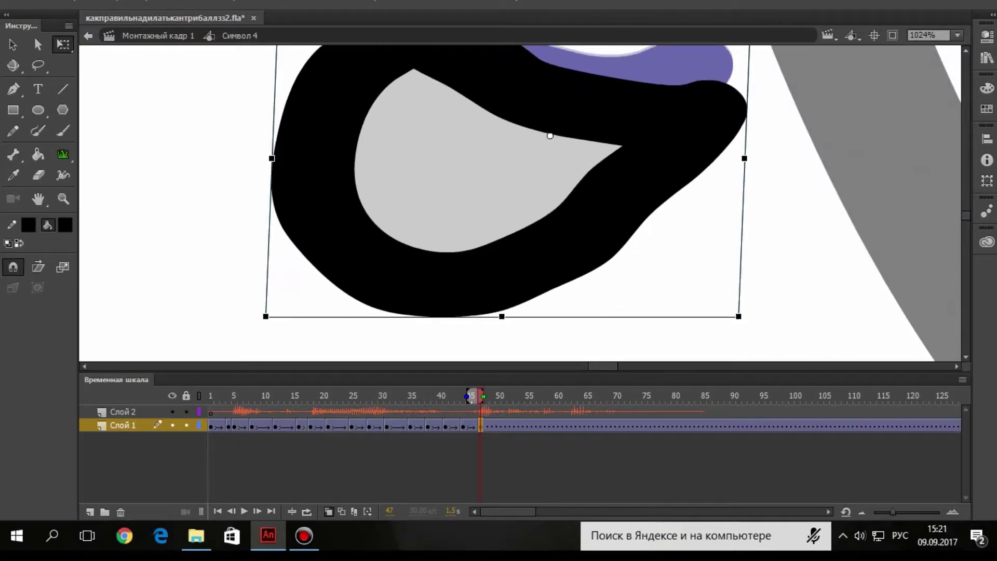
# Add keyframes at frames 51 and 55 of Слой 1, with the wide-open mouth squashed slightly in height.
pyautogui.rightClick(503, 426)
pyautogui.click(527, 117)
pyautogui.moveTo(502, 316)
pyautogui.mouseDown()
pyautogui.moveTo(502, 290)
pyautogui.moveTo(502, 309)
pyautogui.mouseUp()
pyautogui.rightClick(526, 425)
pyautogui.click(576, 115)
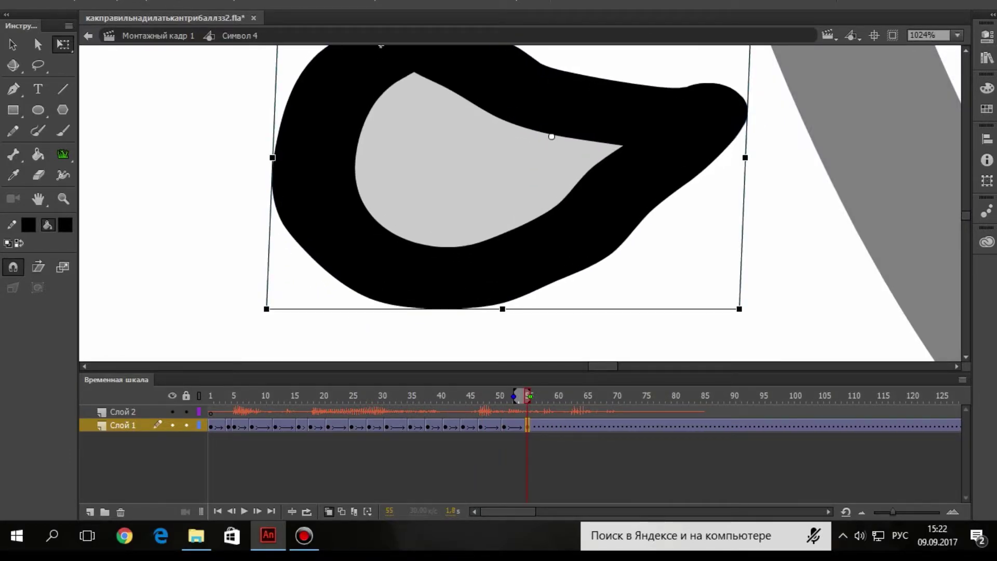
# Add a keyframe at frame 59 of Слой 1 and set the mouth's first frame to 4.
pyautogui.rightClick(551, 427)
pyautogui.click(597, 119)
pyautogui.click(987, 36)
pyautogui.click(823, 234)
pyautogui.write('4')
pyautogui.press('Return')
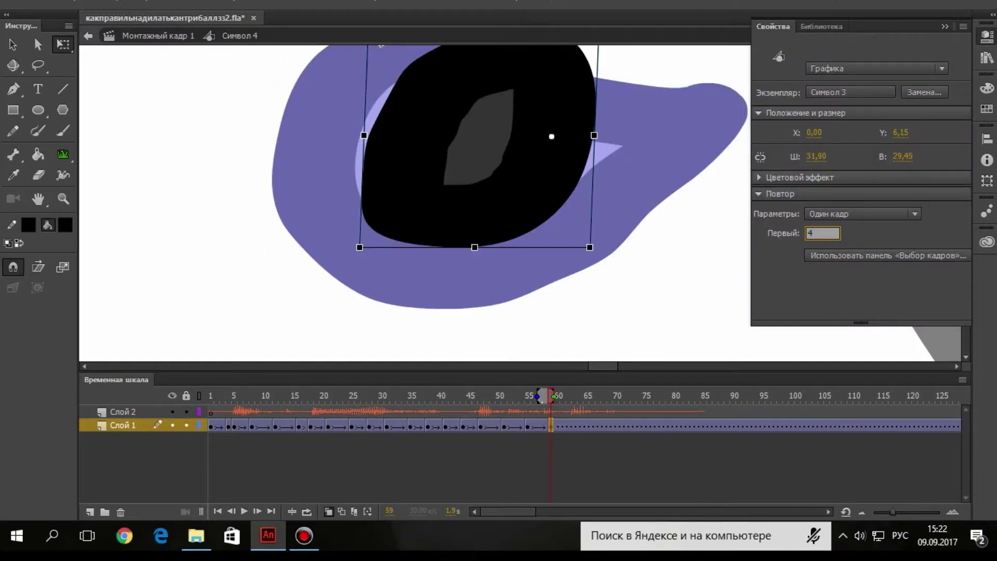
pyautogui.click(987, 37)
# Add keyframes at frames 62 and 66 of Слой 1, with the mouth in its wide-open shape and squashed vertically.
pyautogui.rightClick(569, 425)
pyautogui.click(615, 114)
pyautogui.click(986, 36)
pyautogui.click(823, 233)
pyautogui.write('1')
pyautogui.press('Return')
pyautogui.moveTo(502, 324); pyautogui.dragTo(502, 267)
pyautogui.rightClick(590, 427)
pyautogui.click(636, 118)
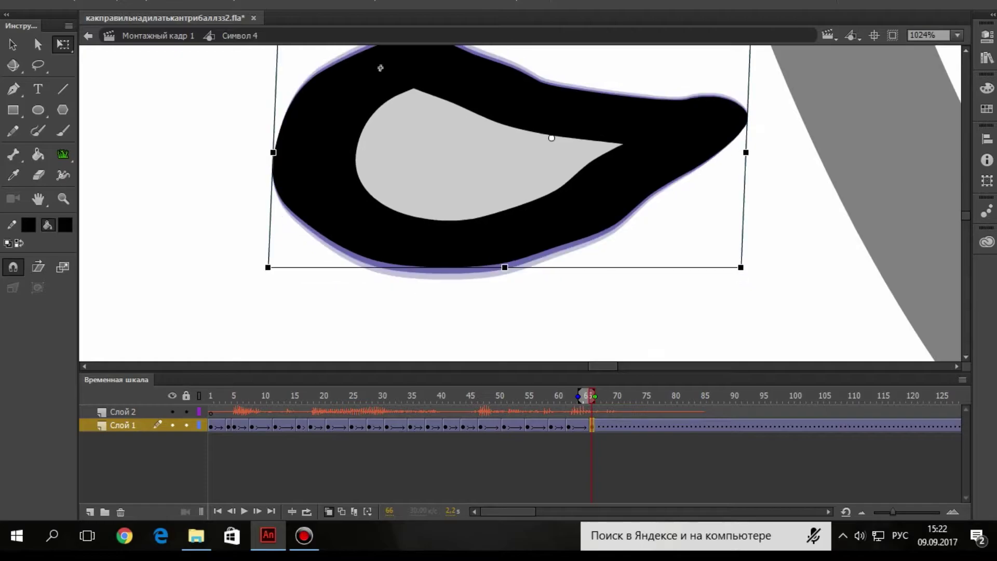
# Add a keyframe at frame 69 of Слой 1 and set the mouth's first frame to 4.
pyautogui.rightClick(612, 424)
pyautogui.press('Escape')
pyautogui.hotkey('ctrl', 'F3')
pyautogui.press('F6')
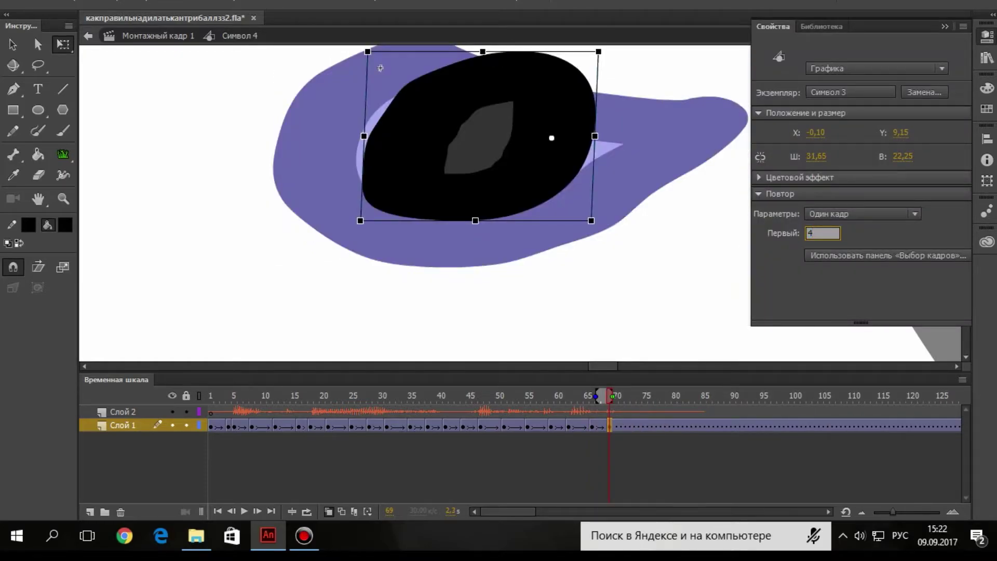
pyautogui.hotkey('ctrl', 'F3')
# Add a keyframe at frame 72 of Слой 1 with the mouth in its wide-open shape, and play back the lip-sync.
pyautogui.press('.')
pyautogui.press('.')
pyautogui.press('.')
pyautogui.press('Menu')
pyautogui.press('Escape')
pyautogui.hotkey('ctrl', 'F3')
pyautogui.press('F6')
pyautogui.hotkey('ctrl', 'F3')
pyautogui.press('Return')
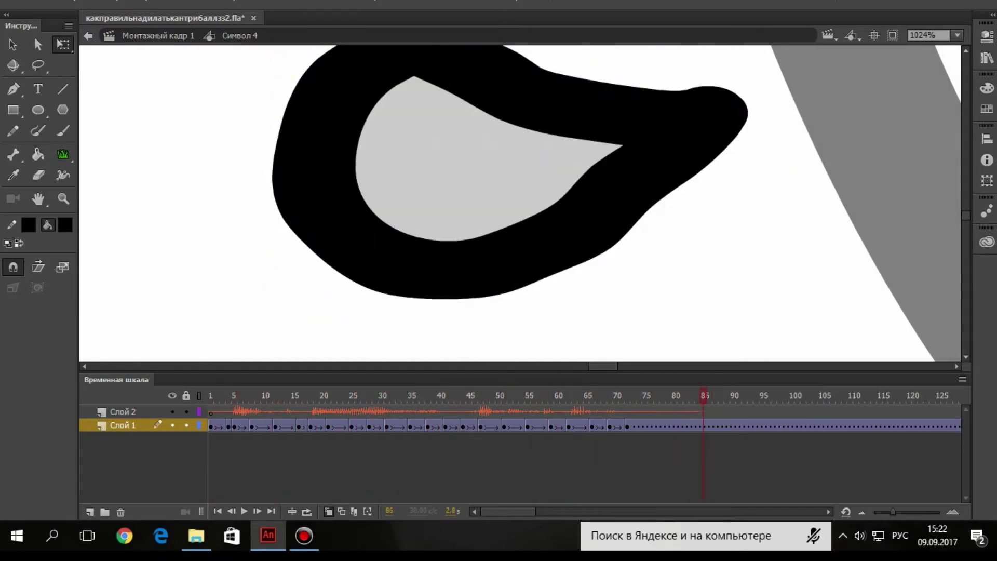
pyautogui.press('Return')
# Add a keyframe at frame 79 of Слой 1, with the mouth in its closed shape and squashed slightly in height.
pyautogui.press('Menu')
pyautogui.click(747, 123)
pyautogui.click(987, 36)
pyautogui.click(825, 233)
pyautogui.write('2')
pyautogui.press('Return')
pyautogui.moveTo(549, 210); pyautogui.dragTo(548, 198)
pyautogui.press('v')
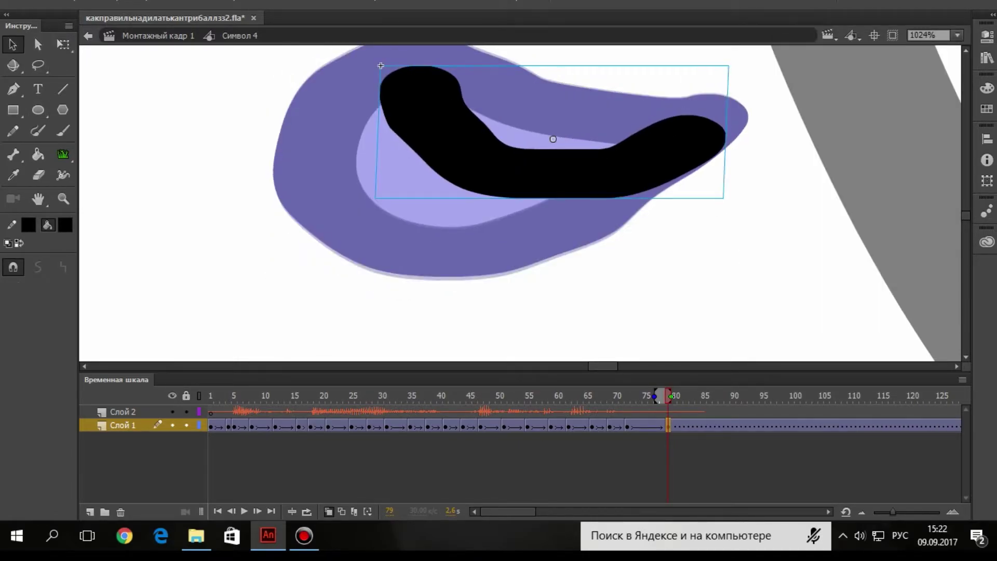
pyautogui.press('Escape')
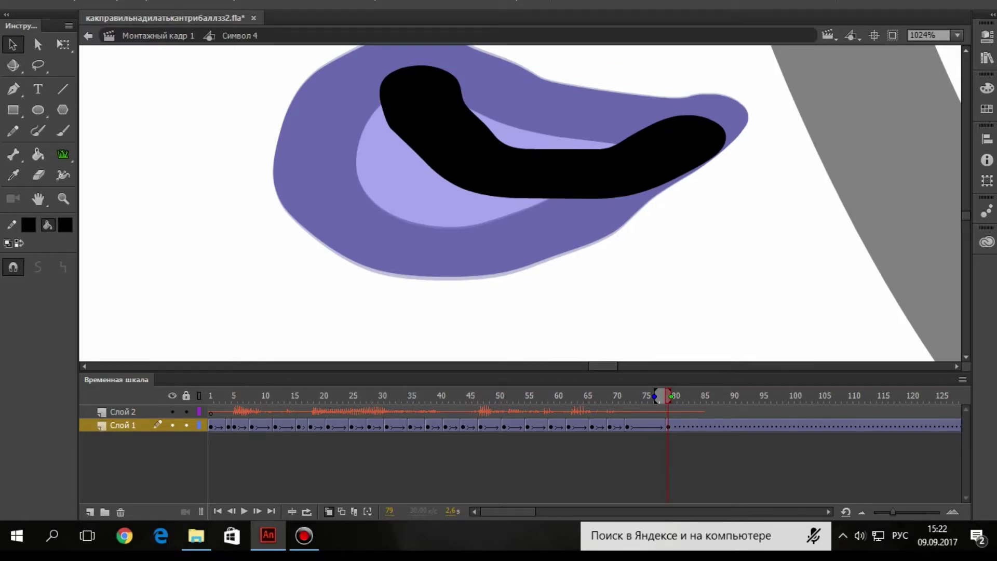
# Return to the main scene and move the mouth onto South Korea's face, below the red half of the circle.
pyautogui.hotkey('ctrl', 'e')
pyautogui.press('z')
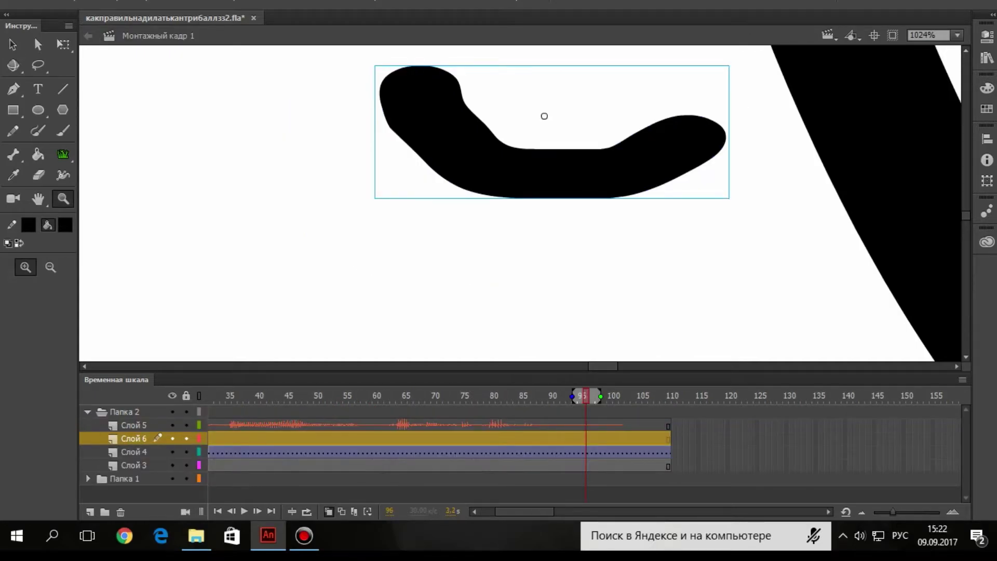
pyautogui.click(566, 154)
pyautogui.click(567, 154)
pyautogui.click(567, 154)
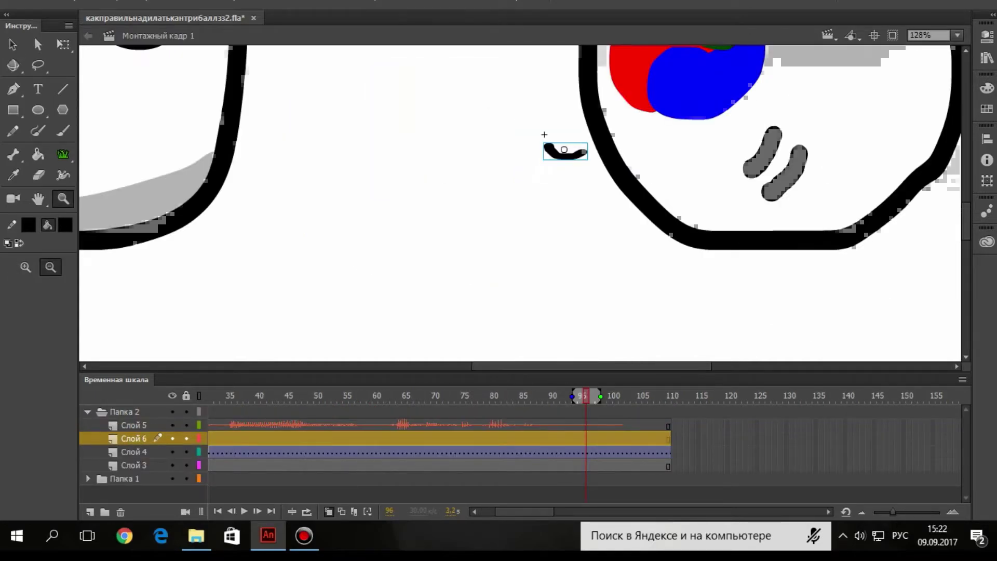
pyautogui.press('v')
pyautogui.moveTo(565, 151); pyautogui.dragTo(649, 137)
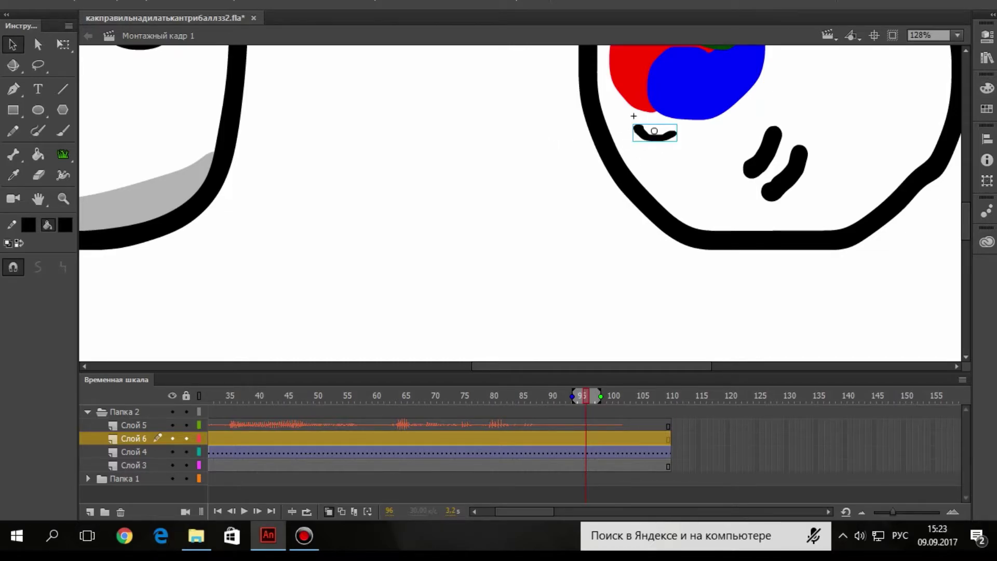
pyautogui.scroll(5, 519, 203)
pyautogui.moveTo(634, 275); pyautogui.dragTo(605, 249)
# Enlarge South Korea's mouth to about 95 by 35 px so it reaches the ball's outline.
pyautogui.press('q')
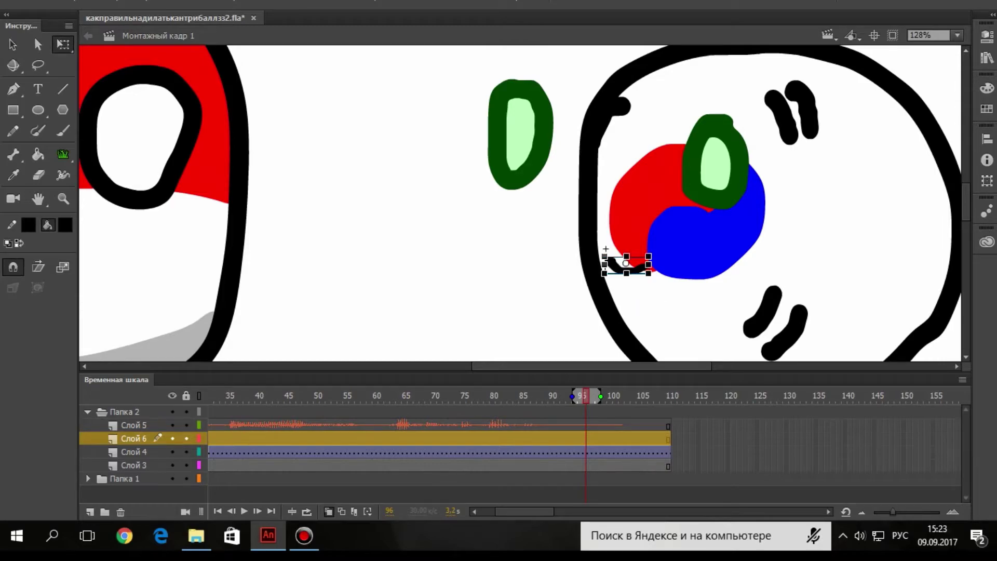
pyautogui.moveTo(606, 249); pyautogui.dragTo(583, 250)
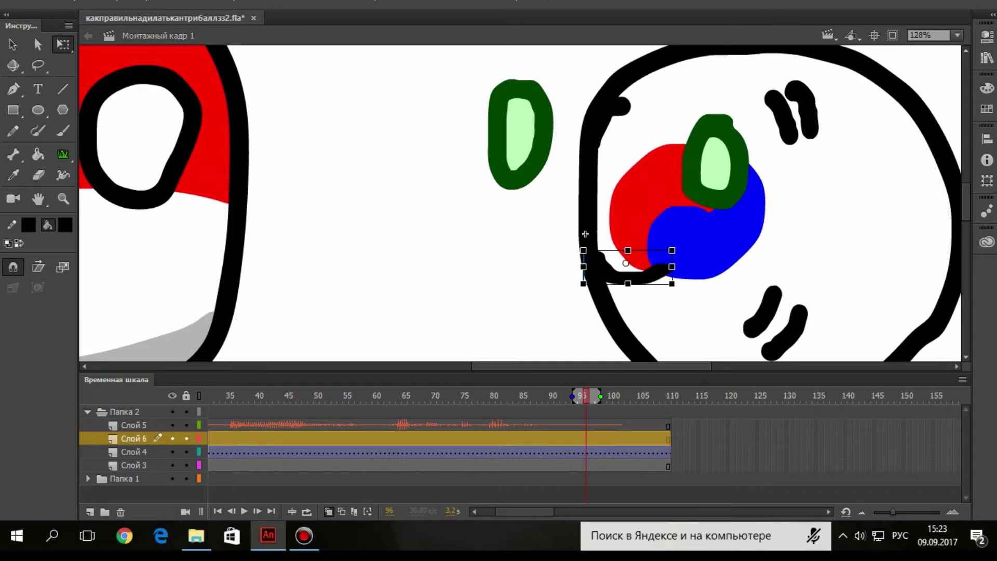
pyautogui.press('v')
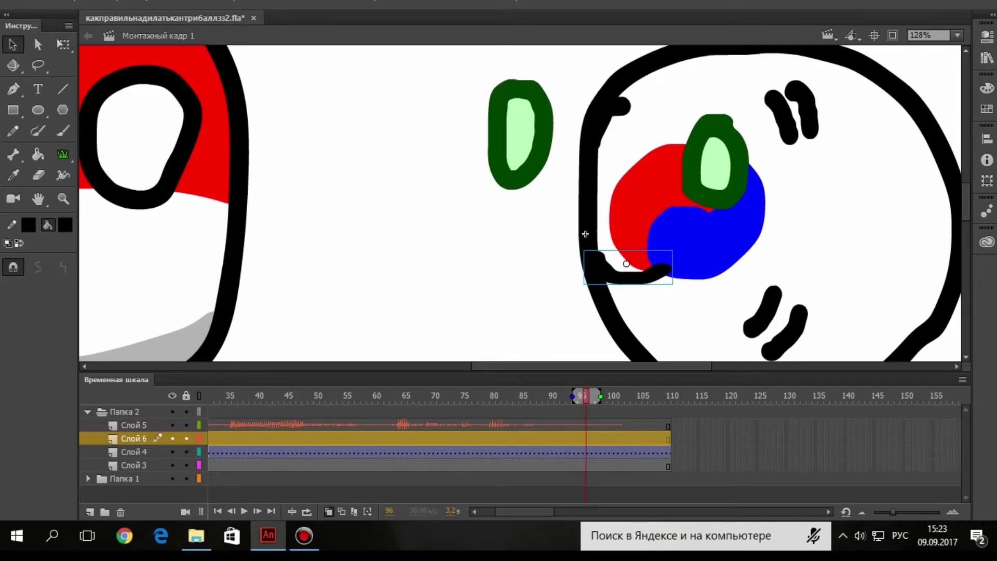
pyautogui.press('Escape')
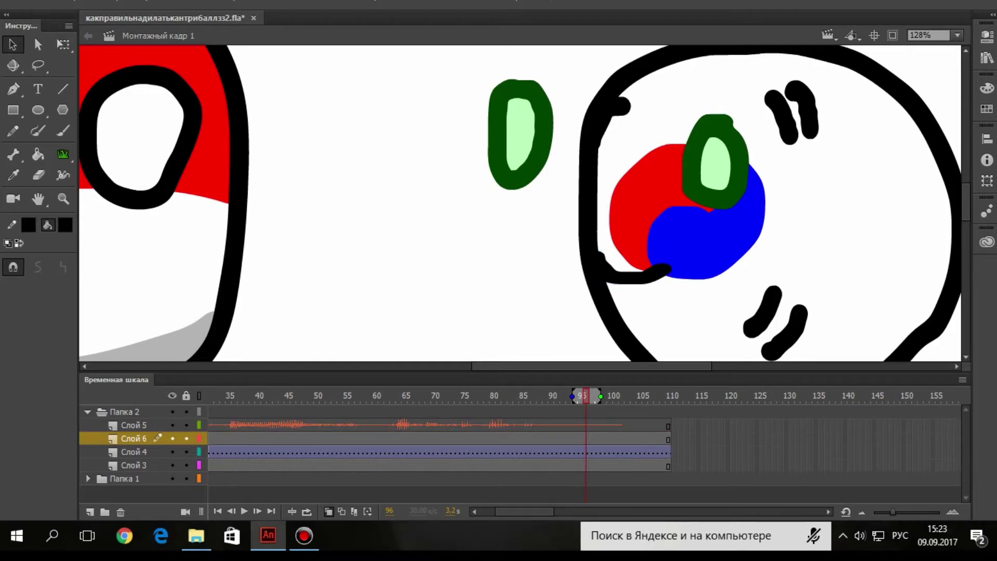
# Set the looping of the mouth symbol Символ 4 to play once (Воспроизвести один раз) and play the scene.
pyautogui.click(592, 257)
pyautogui.click(986, 36)
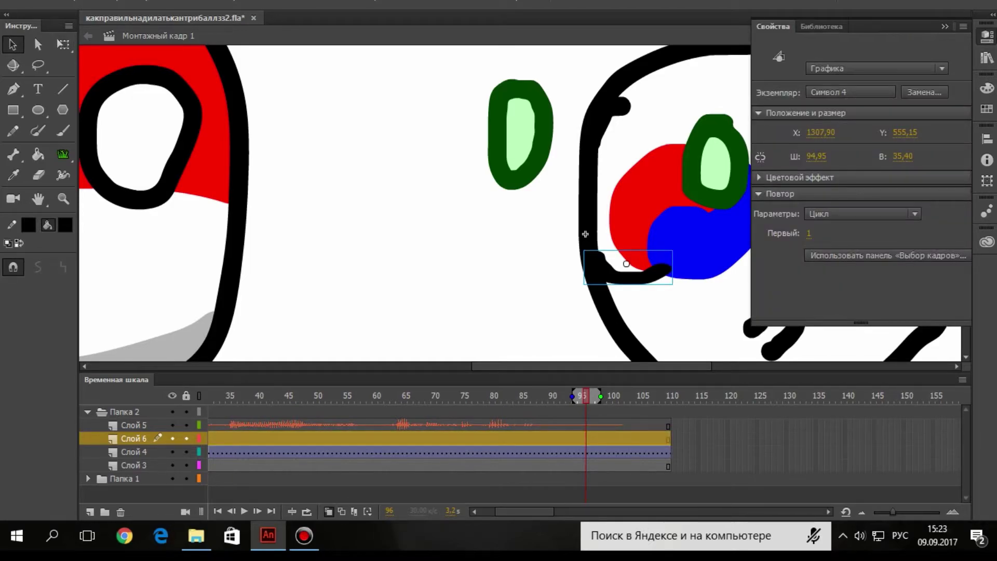
pyautogui.click(863, 214)
pyautogui.click(878, 245)
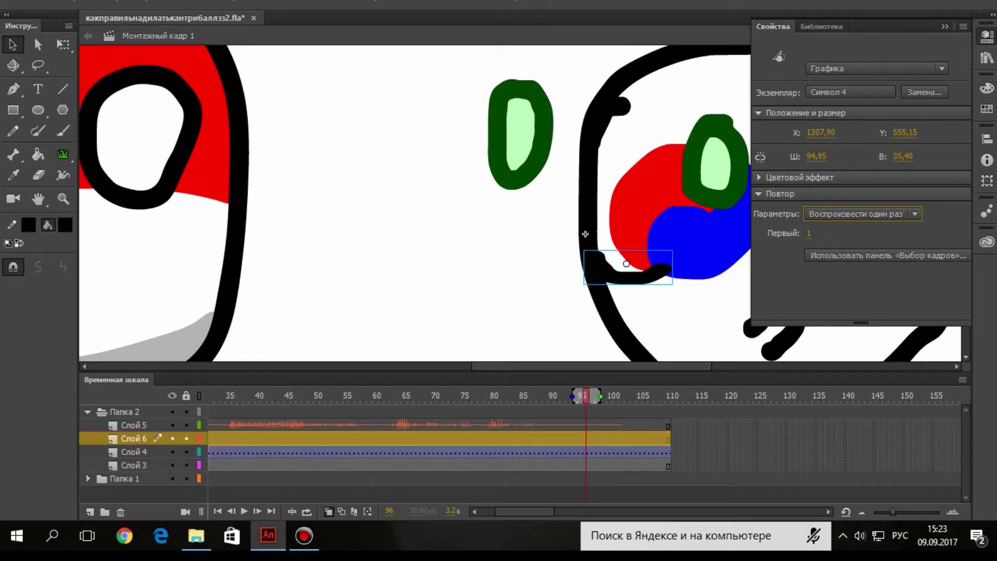
pyautogui.hotkey('ctrl', 'F3')
pyautogui.press('Return')
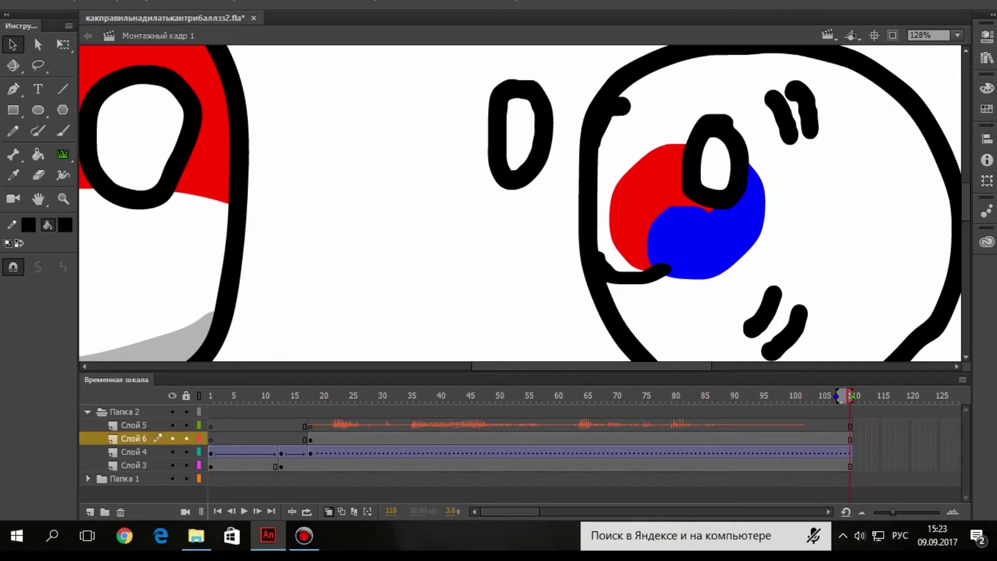
# Delete the voice track layer Слой 5 from Папка 2 and play the scene.
pyautogui.click(133, 425)
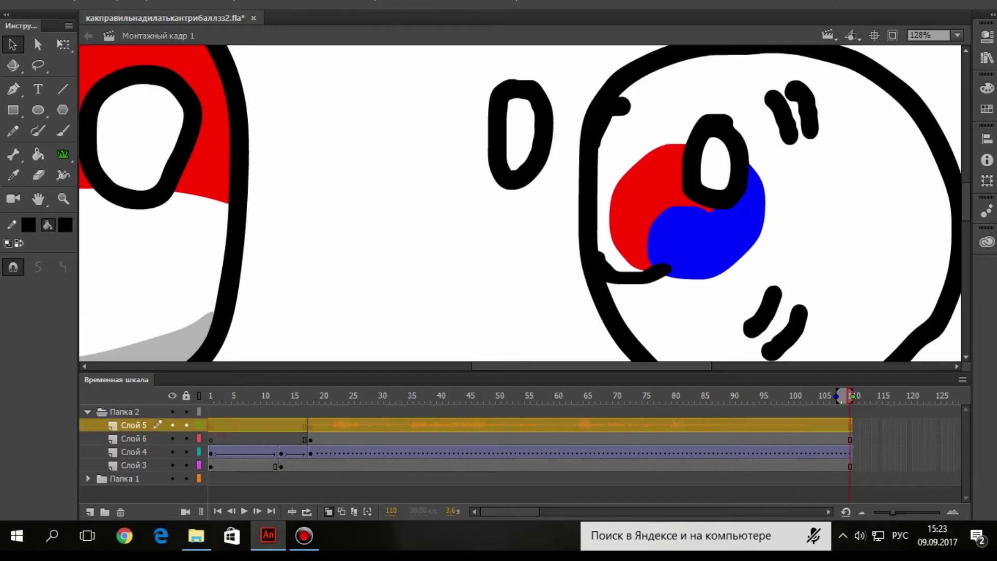
pyautogui.click(120, 512)
pyautogui.press('Return')
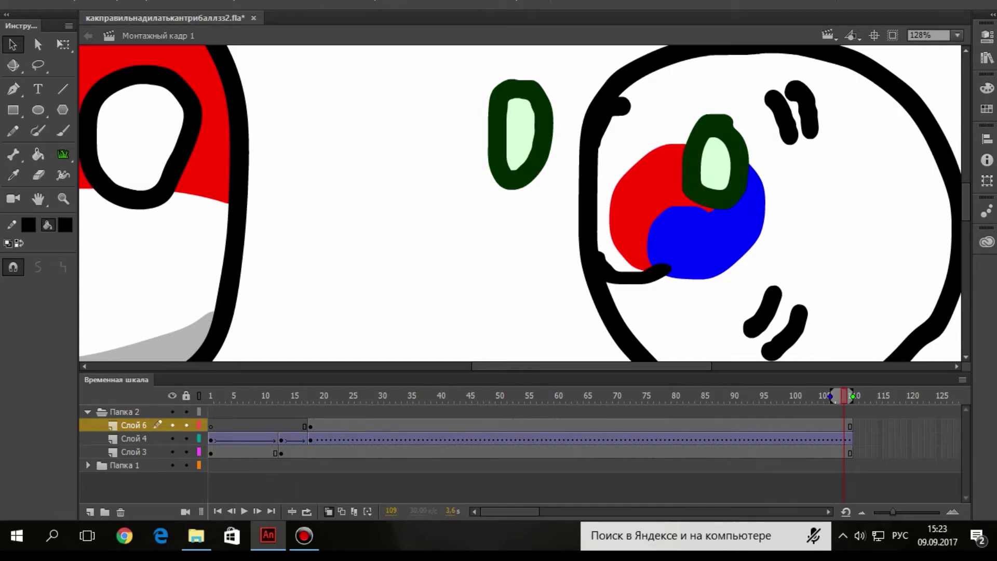
# Go to frame 18 of the main scene and expand the Папка 1 layers in place of Папка 2.
pyautogui.press('z')
pyautogui.click(736, 176)
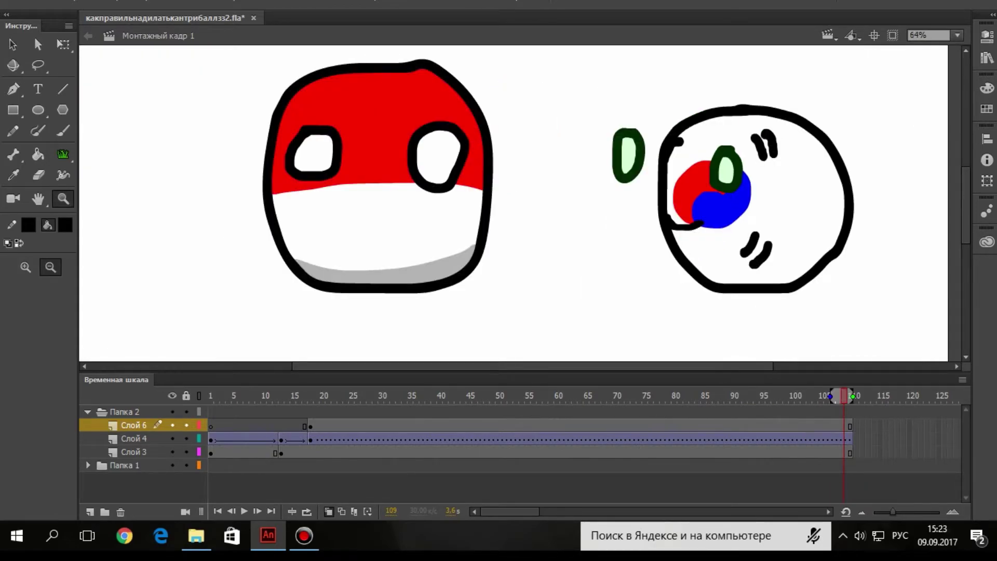
pyautogui.moveTo(843, 396); pyautogui.dragTo(310, 396)
pyautogui.click(88, 411)
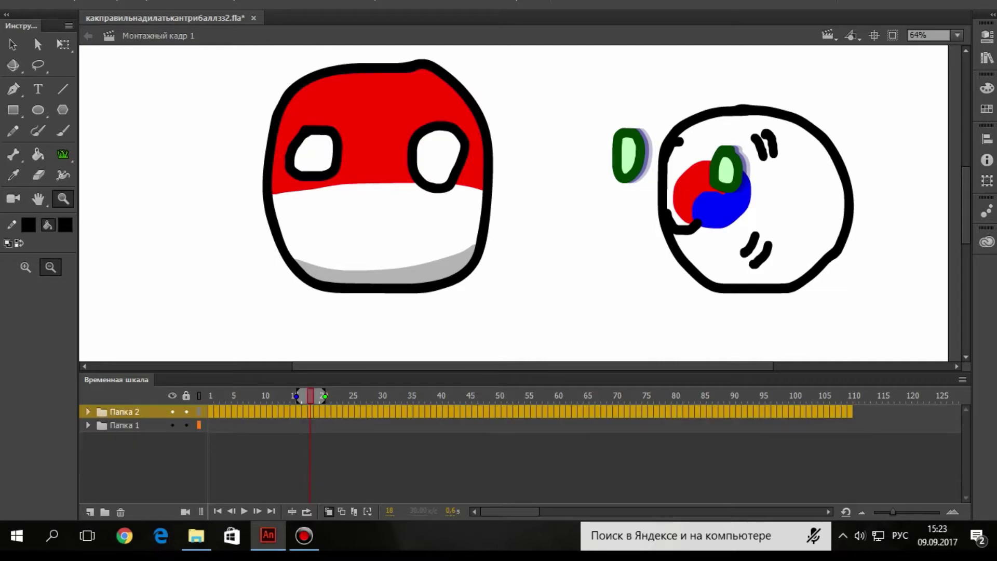
pyautogui.click(88, 426)
pyautogui.press('v')
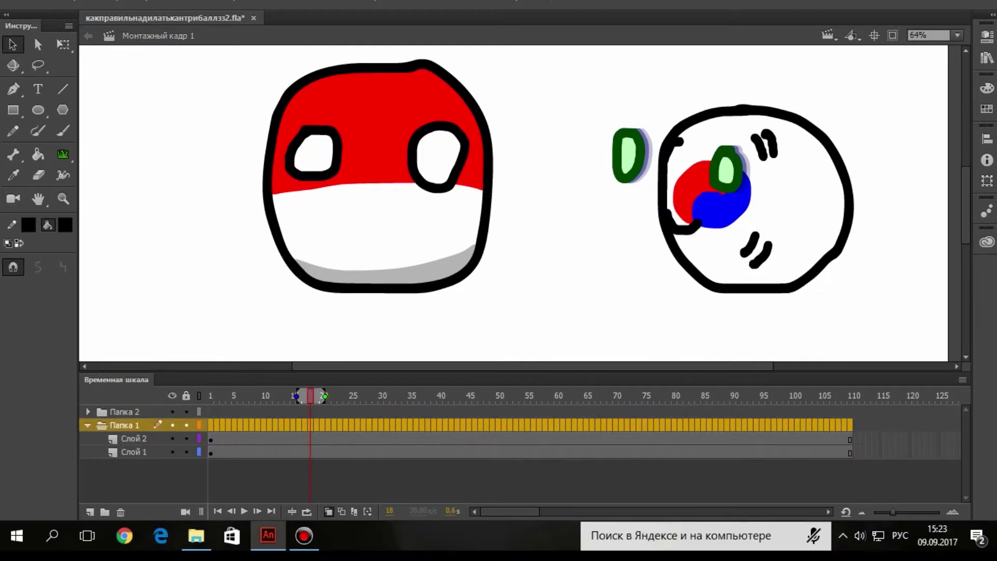
# Classic-tween Poland's eyes on Слой 2 with a keyframe at frame 18 moving them toward South Korea, and play the scene.
pyautogui.click(285, 121)
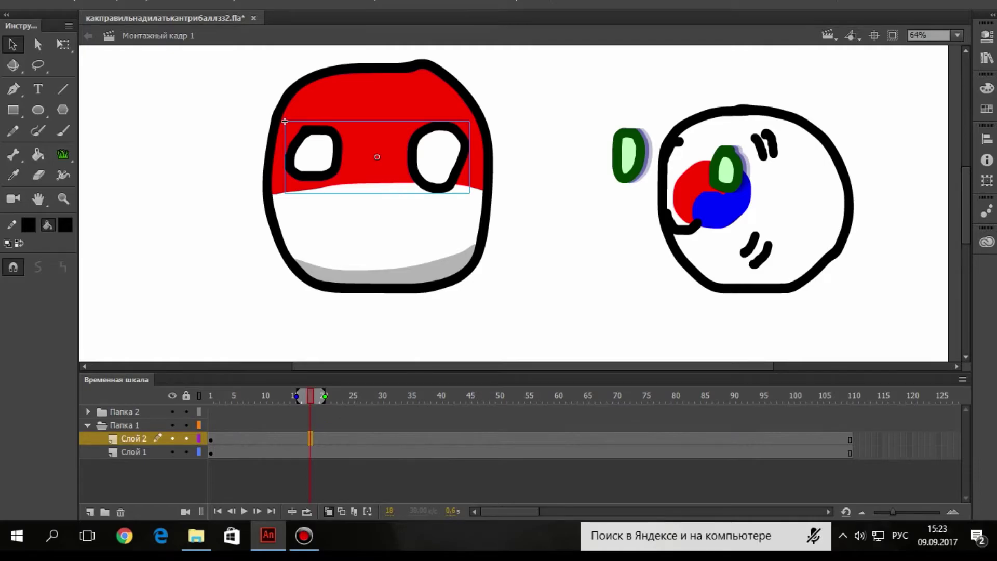
pyautogui.rightClick(310, 439)
pyautogui.click(373, 60)
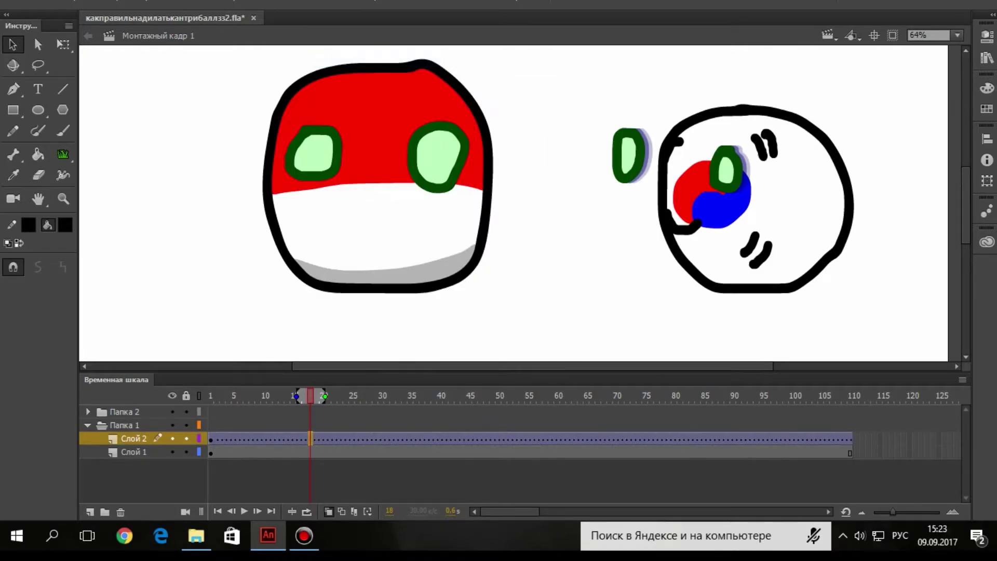
pyautogui.rightClick(311, 439)
pyautogui.click(374, 126)
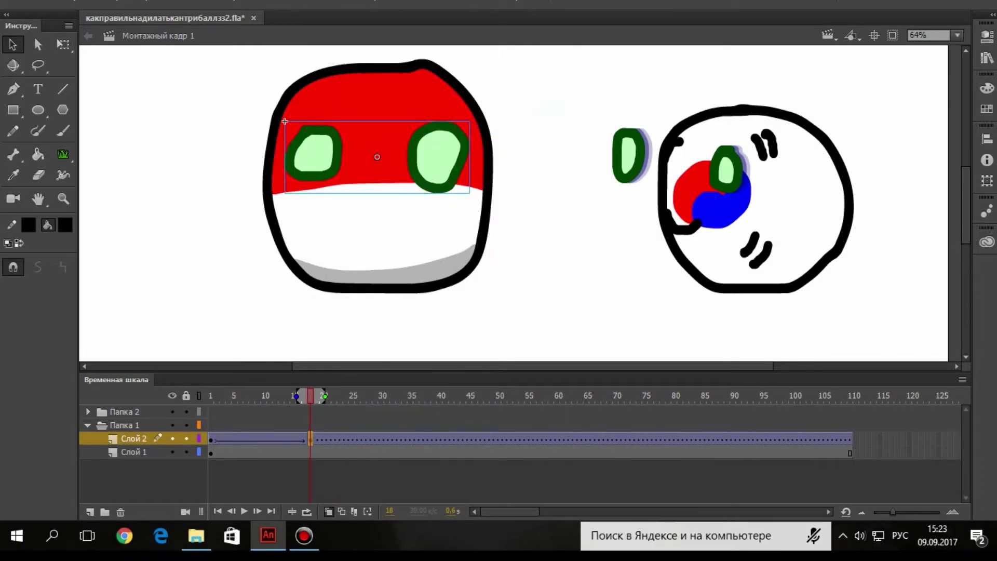
pyautogui.moveTo(377, 157); pyautogui.dragTo(426, 168)
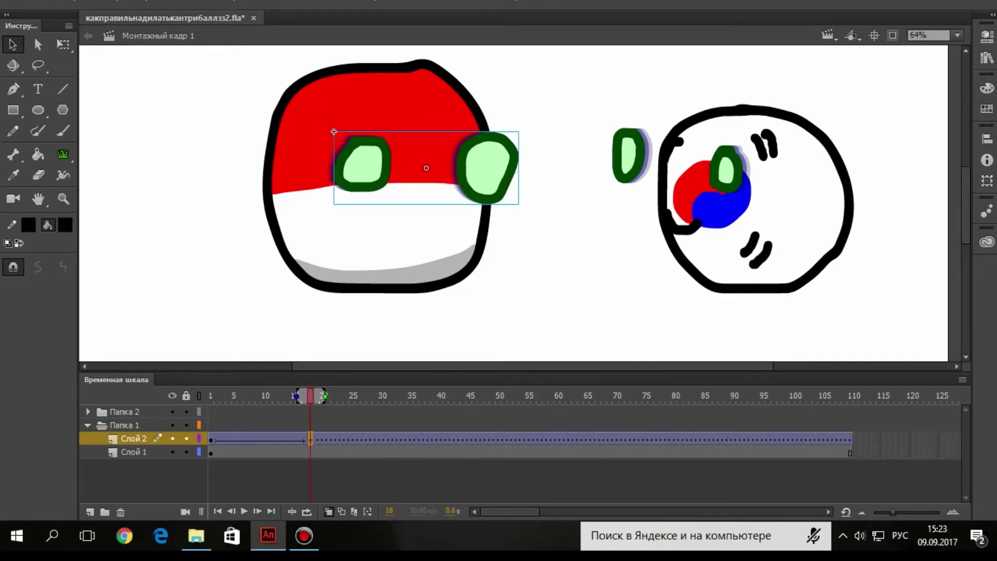
pyautogui.press('Return')
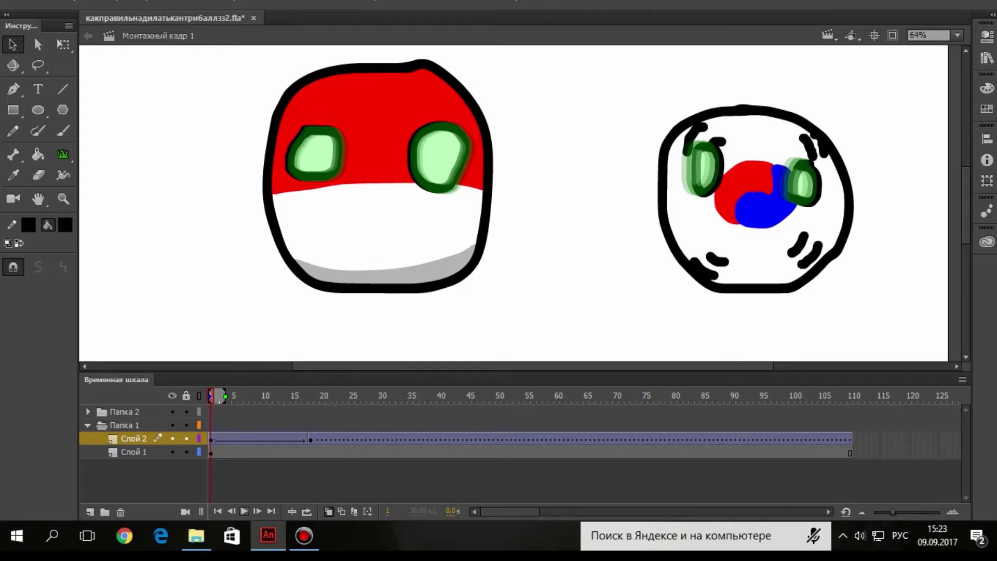
pyautogui.click(244, 512)
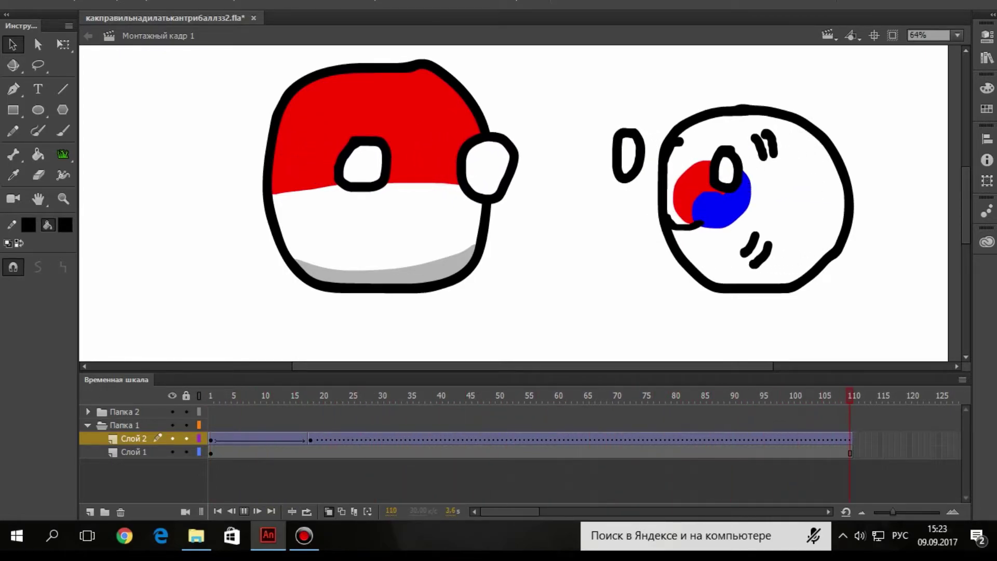
pyautogui.press('z')
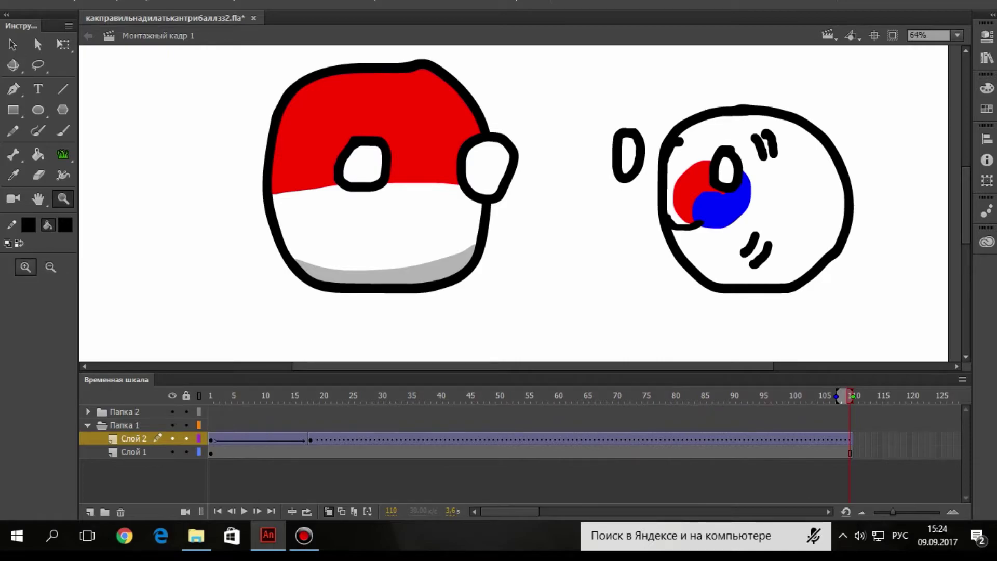
pyautogui.click(442, 163)
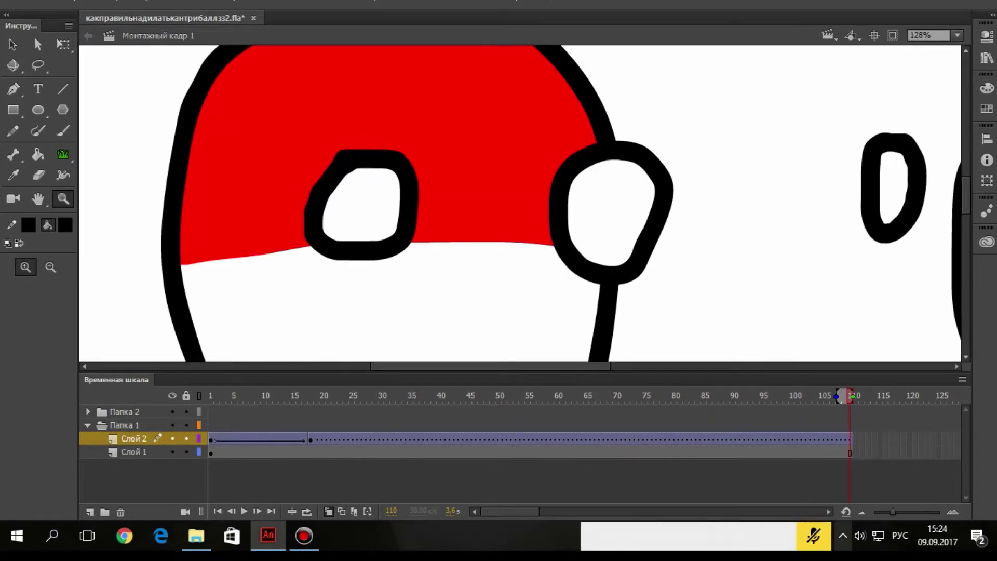
pyautogui.click(843, 536)
pyautogui.click(843, 535)
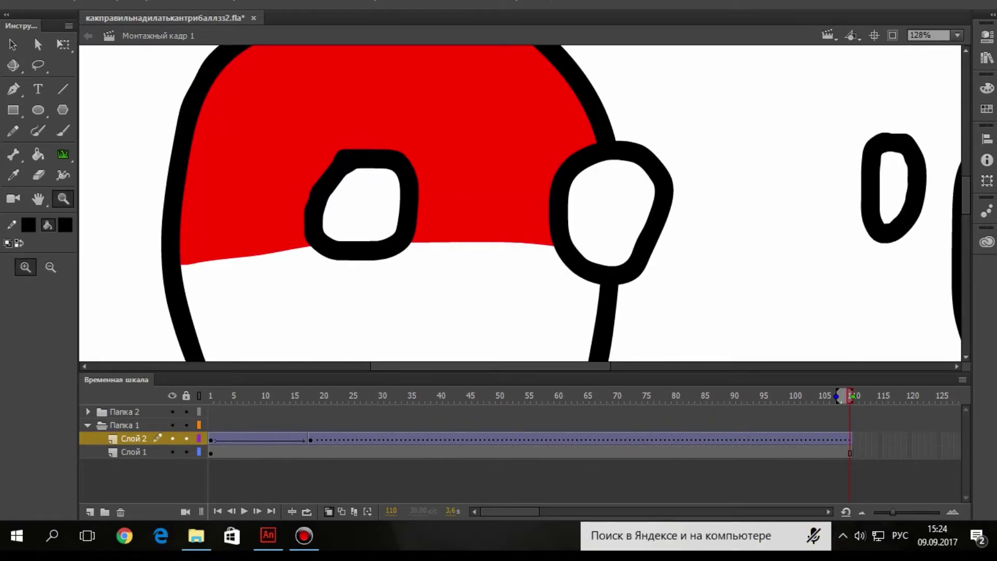
# Switch to File Explorer, open Govorilka from the Программы folder, and clear the old speech text for a new line.
pyautogui.click(196, 535)
pyautogui.moveTo(992, 363); pyautogui.dragTo(992, 250)
pyautogui.click(131, 96)
pyautogui.doubleClick(323, 265)
pyautogui.press('Return')
pyautogui.hotkey('ctrl', 'a')
pyautogui.press('BackSpace')
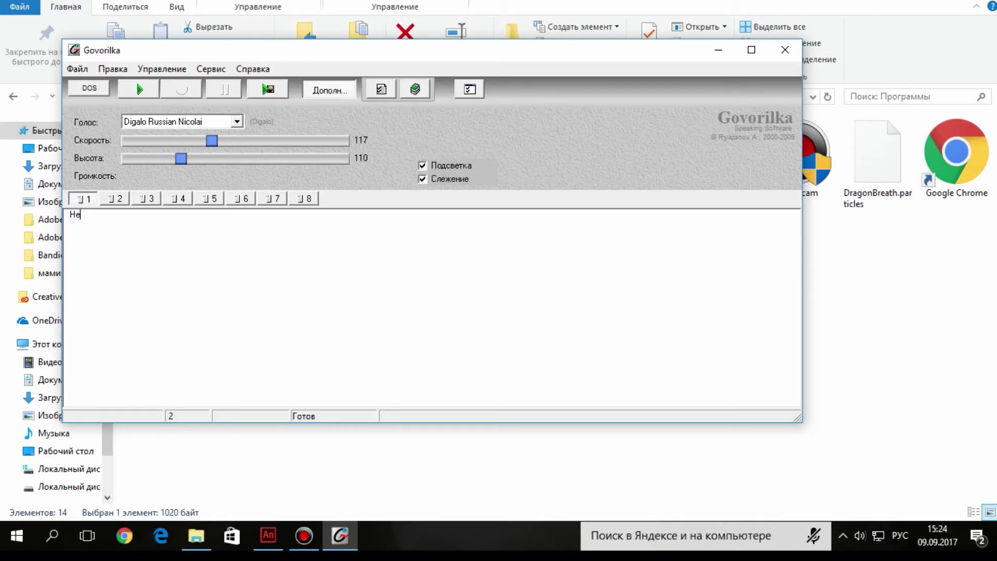
# Play the new spoken line in Govorilka and save it as an audio file named ниеет.
pyautogui.click(139, 89)
pyautogui.click(267, 89)
pyautogui.click(603, 160)
pyautogui.write('ниеет')
pyautogui.click(620, 375)
pyautogui.click(519, 389)
pyautogui.click(672, 356)
pyautogui.click(541, 406)
pyautogui.click(785, 50)
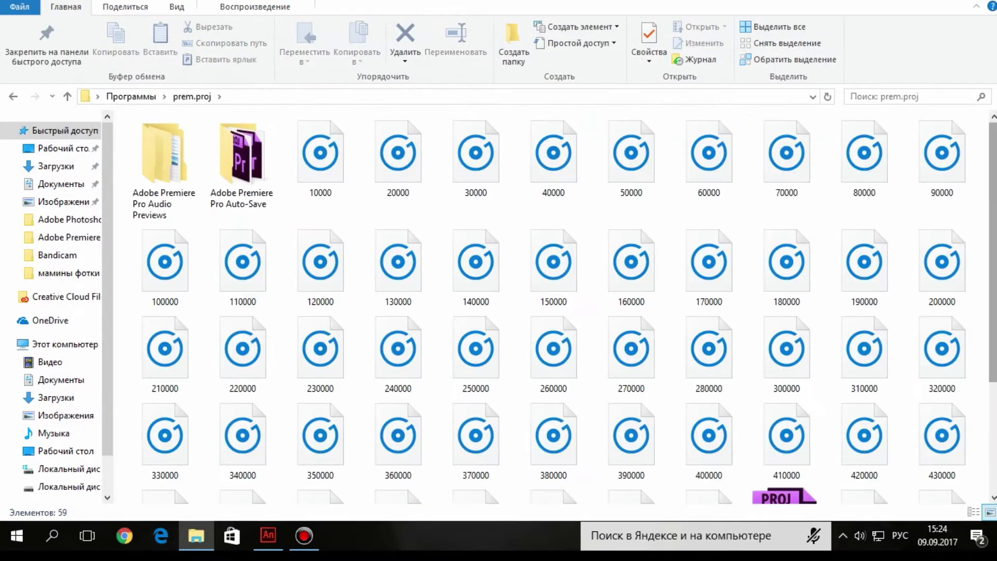
# In Adobe Animate, add a keyframe at frame 96 of Слой 7 and paint a black frowning mouth on Poland.
pyautogui.scroll(-3, 551, 311)
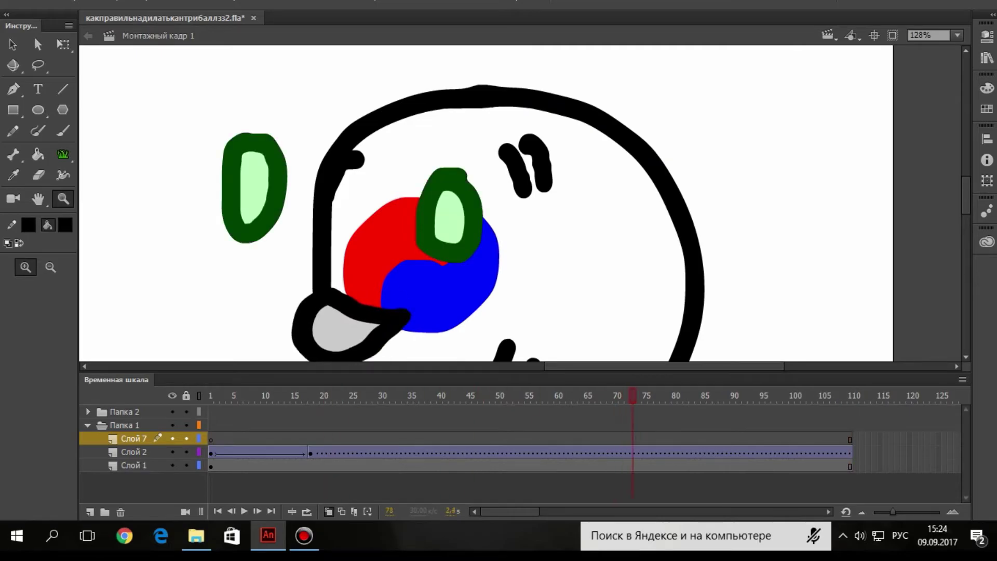
pyautogui.rightClick(767, 439)
pyautogui.click(821, 131)
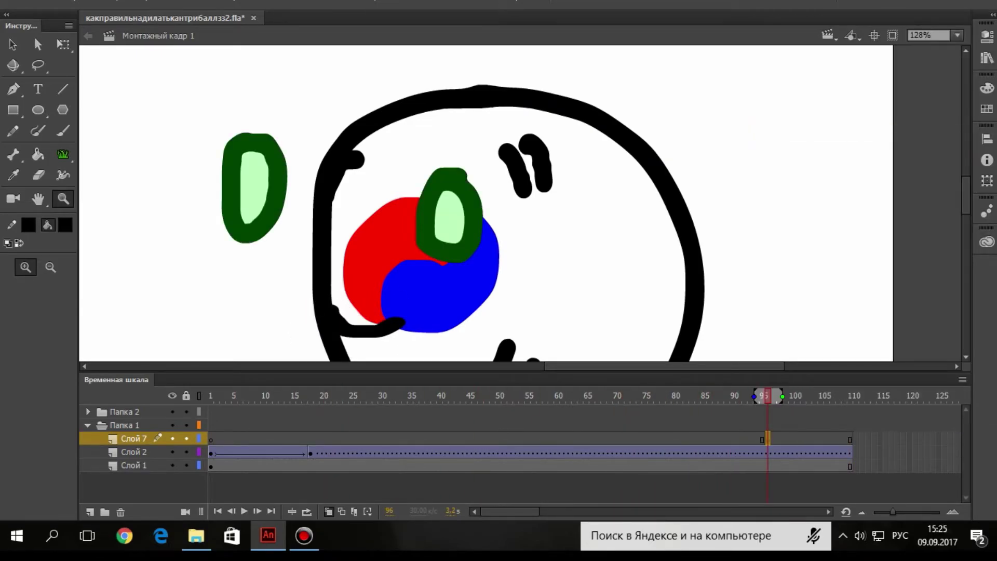
pyautogui.moveTo(664, 366); pyautogui.dragTo(489, 366)
pyautogui.click(456, 304)
pyautogui.click(62, 131)
pyautogui.moveTo(516, 236); pyautogui.dragTo(692, 252)
# Convert the mouth stroke to the symbol Символ 5 and nest it inside the graphic symbol Символ 6.
pyautogui.rightClick(685, 244)
pyautogui.click(747, 310)
pyautogui.press('Return')
pyautogui.rightClick(628, 200)
pyautogui.click(708, 425)
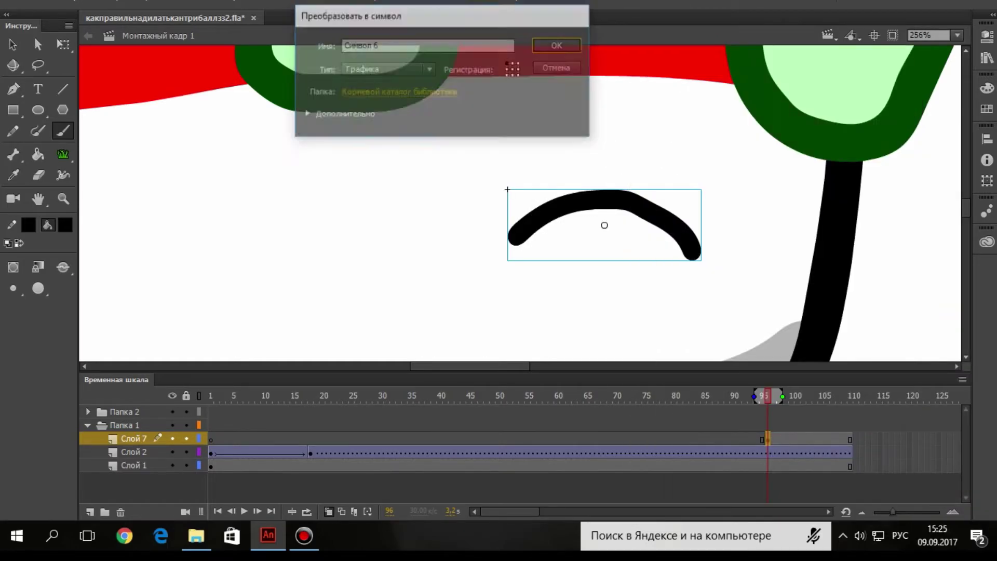
pyautogui.press('Return')
# Enter the nested mouth symbol Символ 5, extend Слой 1 to frame 10, and add a blank keyframe at frame 2.
pyautogui.click(13, 44)
pyautogui.doubleClick(618, 200)
pyautogui.doubleClick(618, 200)
pyautogui.click(263, 413)
pyautogui.press('F5')
pyautogui.rightClick(217, 413)
pyautogui.click(280, 123)
pyautogui.click(63, 131)
pyautogui.click(520, 189)
pyautogui.hotkey('ctrl', 'z')
pyautogui.moveTo(527, 241); pyautogui.dragTo(663, 237)
pyautogui.hotkey('ctrl', 'z')
pyautogui.moveTo(525, 202); pyautogui.dragTo(687, 200)
pyautogui.hotkey('ctrl', 'z')
# Paint a wide, flat open mouth with a black outline at frame 2 and fill it dark grey.
pyautogui.moveTo(685, 202)
pyautogui.mouseDown()
pyautogui.moveTo(689, 261)
pyautogui.moveTo(534, 231)
pyautogui.moveTo(519, 208)
pyautogui.mouseUp()
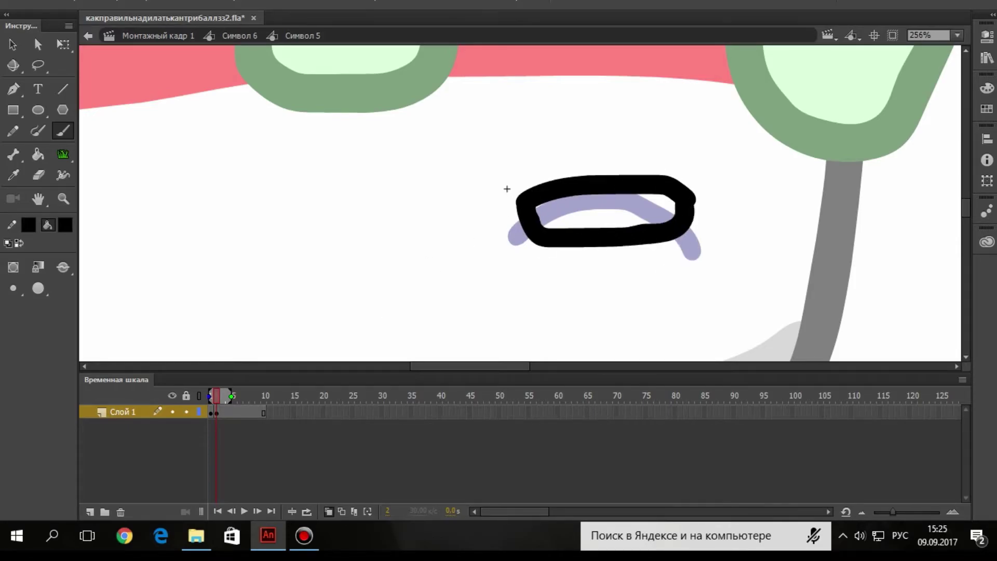
pyautogui.press('k')
pyautogui.click(605, 211)
# Add a keyframe at frame 3 of Символ 5 and cut the copied mouth shape from it.
pyautogui.rightClick(222, 413)
pyautogui.click(281, 106)
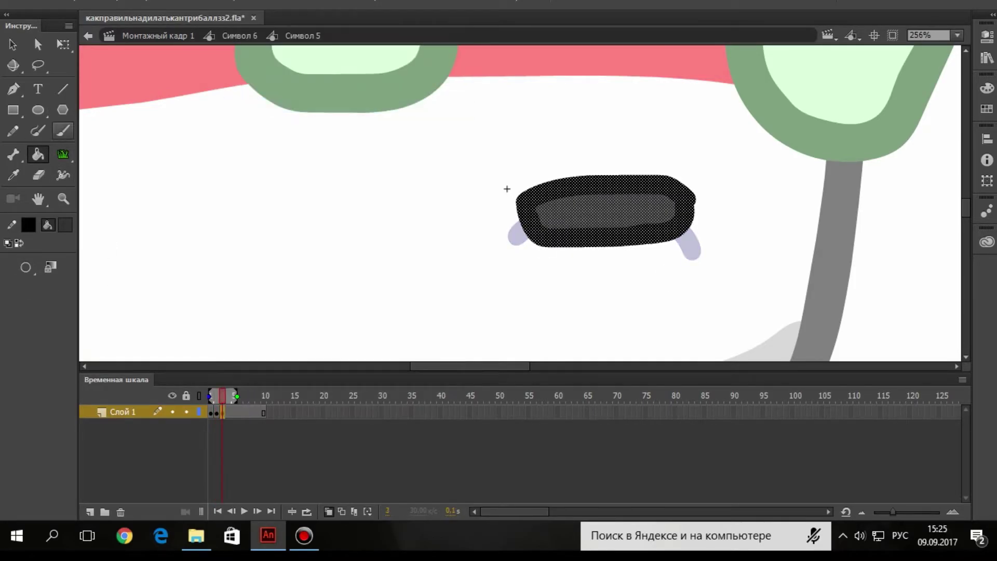
pyautogui.click(62, 131)
pyautogui.rightClick(605, 180)
pyautogui.click(649, 202)
# Paint a taller open mouth with a black outline at frame 3, fill its inside, and shift it slightly upward.
pyautogui.click(65, 225)
pyautogui.click(120, 275)
pyautogui.moveTo(530, 210)
pyautogui.mouseDown()
pyautogui.moveTo(669, 218)
pyautogui.moveTo(531, 207)
pyautogui.moveTo(651, 203)
pyautogui.moveTo(609, 282)
pyautogui.moveTo(523, 209)
pyautogui.mouseUp()
pyautogui.hotkey('ctrl', 'z')
pyautogui.hotkey('ctrl', 'z')
pyautogui.click(65, 224)
pyautogui.click(111, 334)
pyautogui.press('k')
pyautogui.click(617, 240)
pyautogui.press('v')
pyautogui.moveTo(620, 227); pyautogui.dragTo(613, 212)
pyautogui.click(598, 325)
# Add a blank keyframe at frame 4 and paint a narrow oval mouth outlined in black and filled dark grey.
pyautogui.rightClick(229, 414)
pyautogui.click(312, 124)
pyautogui.press('b')
pyautogui.click(65, 224)
pyautogui.click(120, 277)
pyautogui.moveTo(598, 187)
pyautogui.mouseDown()
pyautogui.moveTo(610, 261)
pyautogui.moveTo(599, 186)
pyautogui.mouseUp()
pyautogui.click(64, 224)
pyautogui.click(120, 288)
pyautogui.press('k')
pyautogui.click(615, 223)
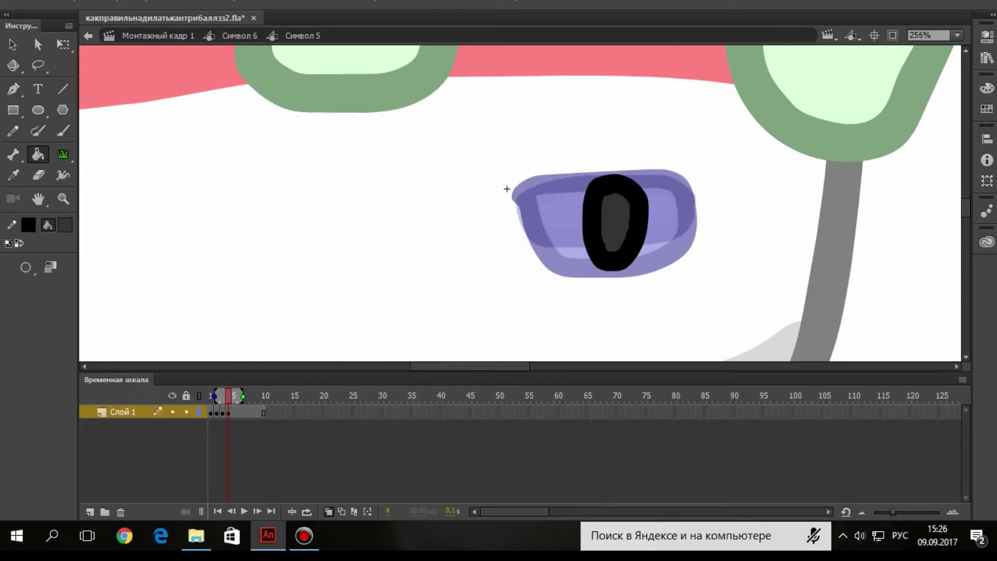
# Add a blank keyframe at frame 5 and paint another mouth shape outlined in black and filled white.
pyautogui.rightClick(235, 414)
pyautogui.click(314, 117)
pyautogui.press('b')
pyautogui.click(65, 224)
pyautogui.click(120, 277)
pyautogui.moveTo(552, 190)
pyautogui.mouseDown()
pyautogui.moveTo(679, 236)
pyautogui.moveTo(546, 196)
pyautogui.mouseUp()
pyautogui.click(65, 225)
pyautogui.click(120, 325)
pyautogui.press('k')
pyautogui.click(617, 212)
# Delete the surplus frames from frame 6 onward in the mouth symbol Символ 5.
pyautogui.moveTo(240, 413); pyautogui.dragTo(275, 413)
pyautogui.rightClick(274, 414)
pyautogui.click(332, 82)
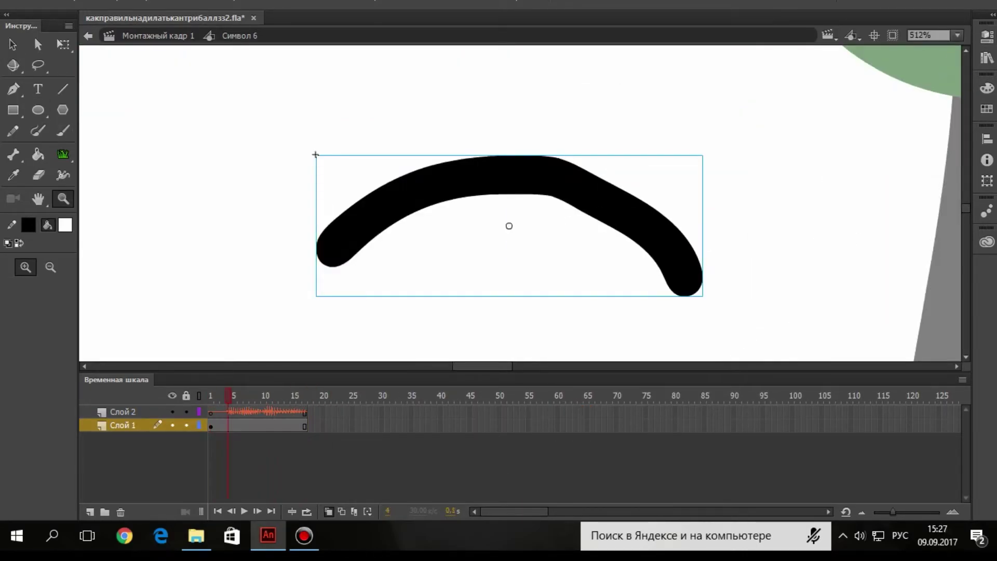
# Extend Слой 1 and the voice track Слой 2 of Символ 6 to frame 24 and play the symbol.
pyautogui.press('Return')
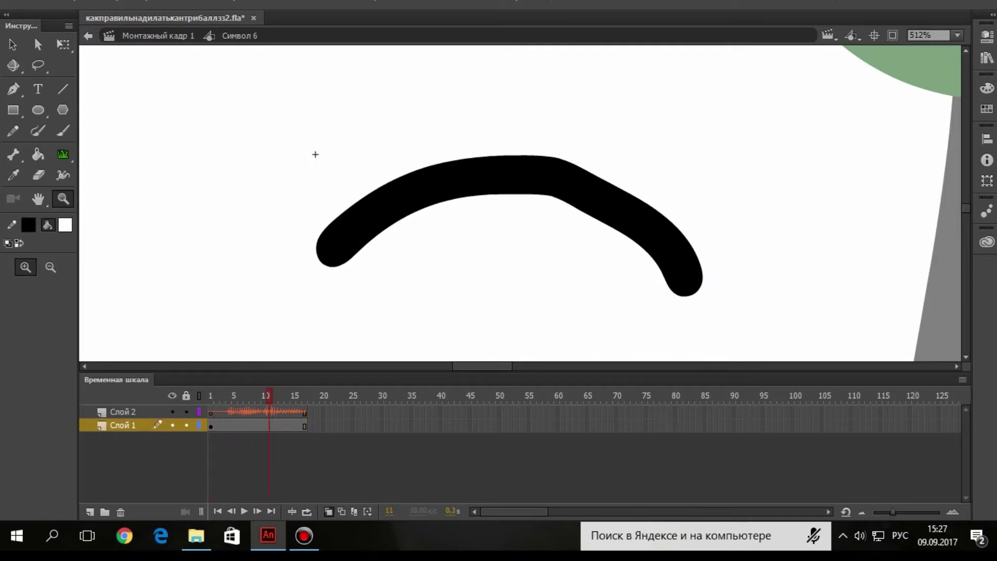
pyautogui.click(305, 425)
pyautogui.press('F5')
pyautogui.press('F5')
pyautogui.press('F5')
pyautogui.press('F5')
pyautogui.press('F5')
pyautogui.press('F5')
pyautogui.click(305, 412)
pyautogui.press('F5')
pyautogui.press('F5')
pyautogui.press('F5')
pyautogui.press('F5')
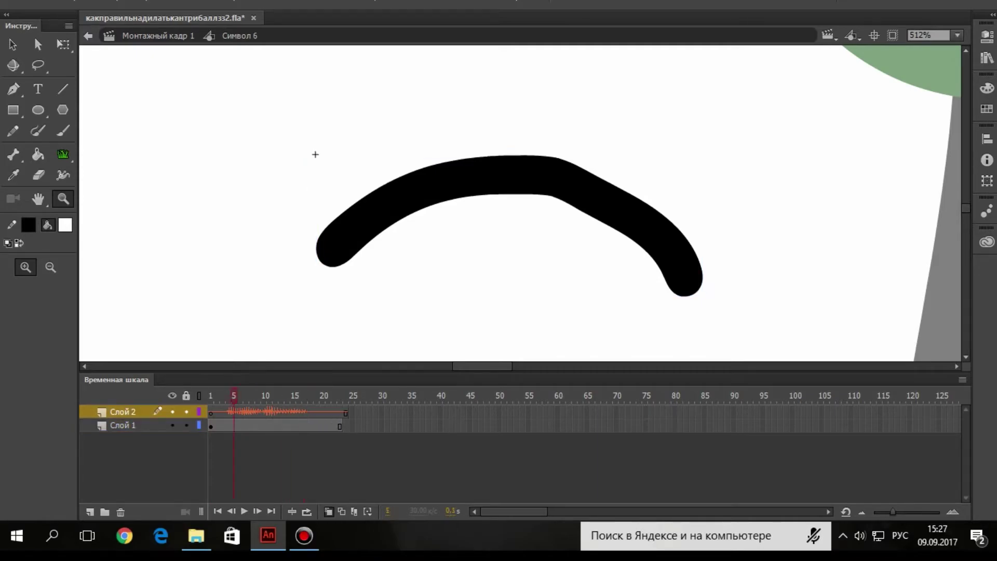
pyautogui.click(340, 425)
pyautogui.press('F5')
pyautogui.press('Return')
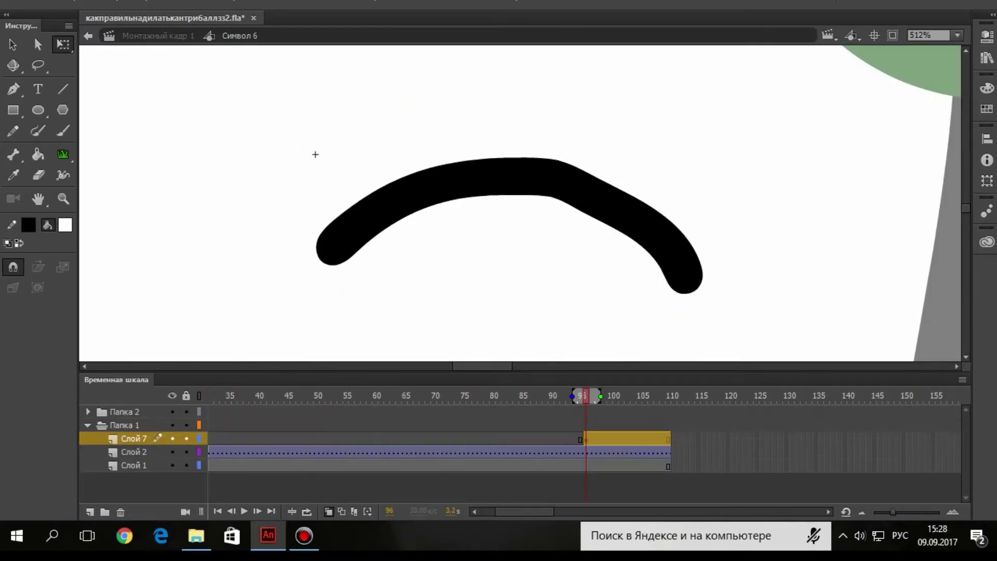
# Return to the main scene and set the looping of Poland's mouth symbol Символ 6 to play once (Воспроизвести один раз).
pyautogui.doubleClick(315, 154)
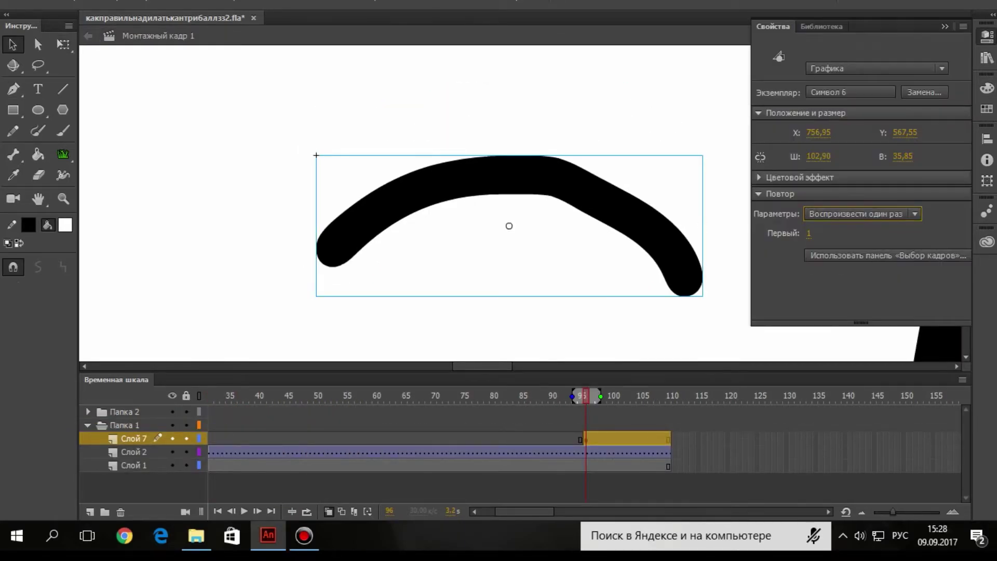
pyautogui.press('z')
pyautogui.hotkey('ctrl', '-')
pyautogui.hotkey('ctrl', '-')
pyautogui.press('v')
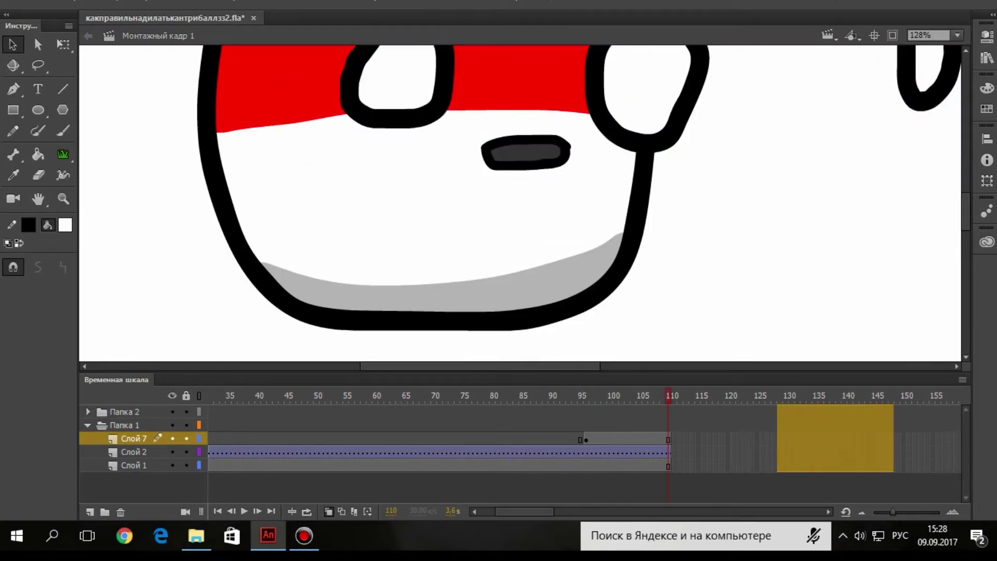
# Extend the layers of Папка 1 to frame 148 and play the scene.
pyautogui.press('F5')
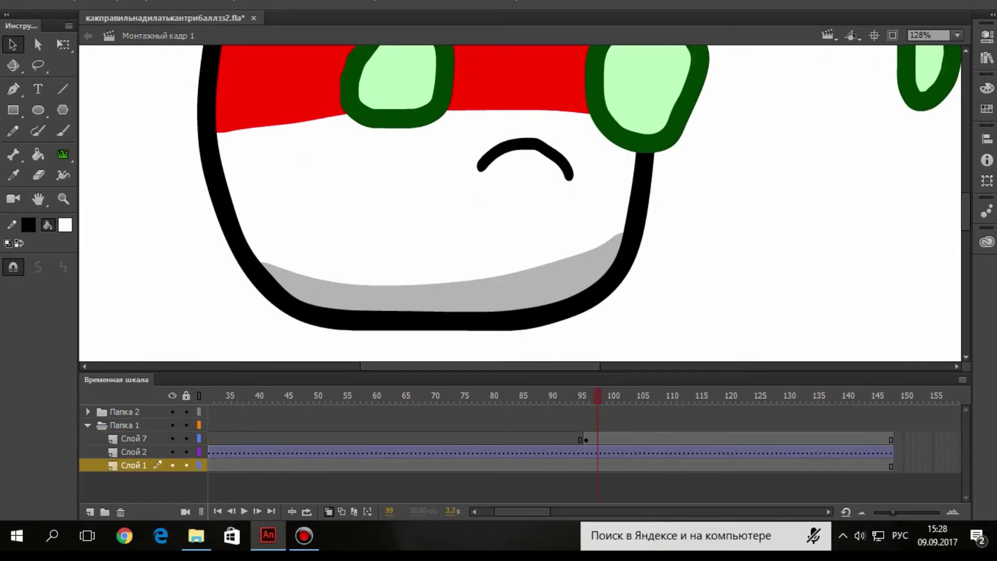
pyautogui.click(244, 511)
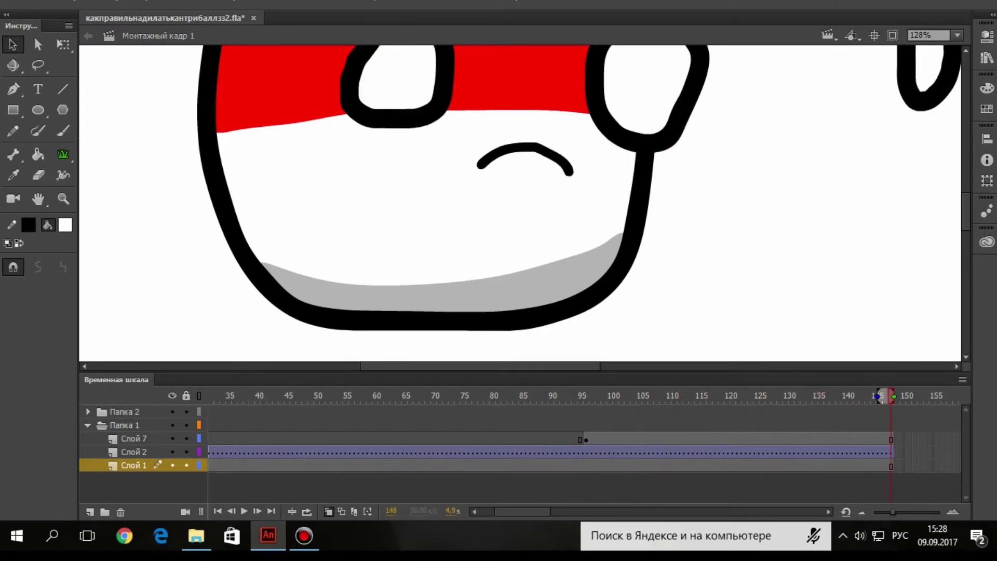
# Examine Poland's eye symbol ПОЛЬЗКА!1! at frame 96 and go back to the main scene.
pyautogui.click(62, 198)
pyautogui.click(470, 230)
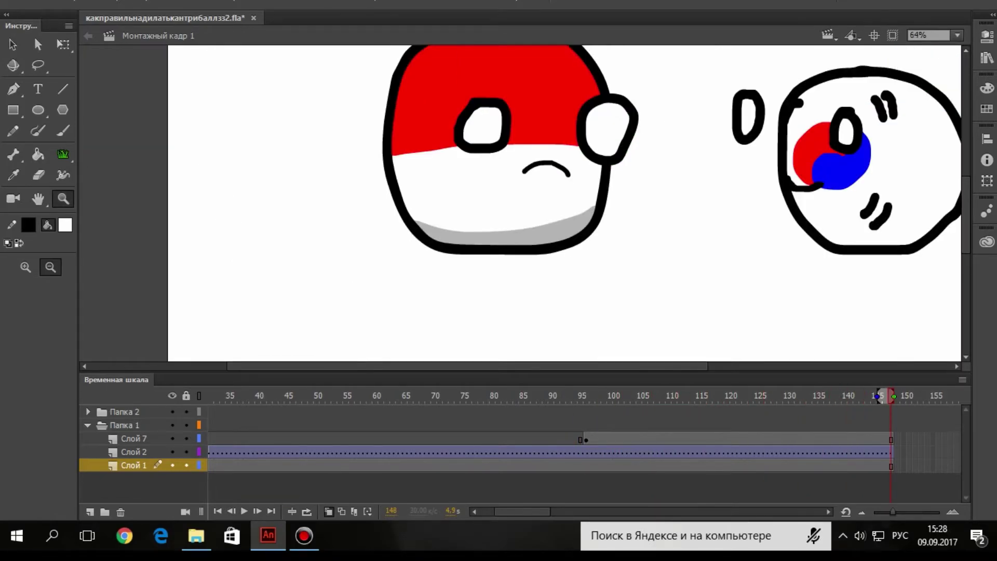
pyautogui.click(575, 233)
pyautogui.click(26, 267)
pyautogui.click(515, 151)
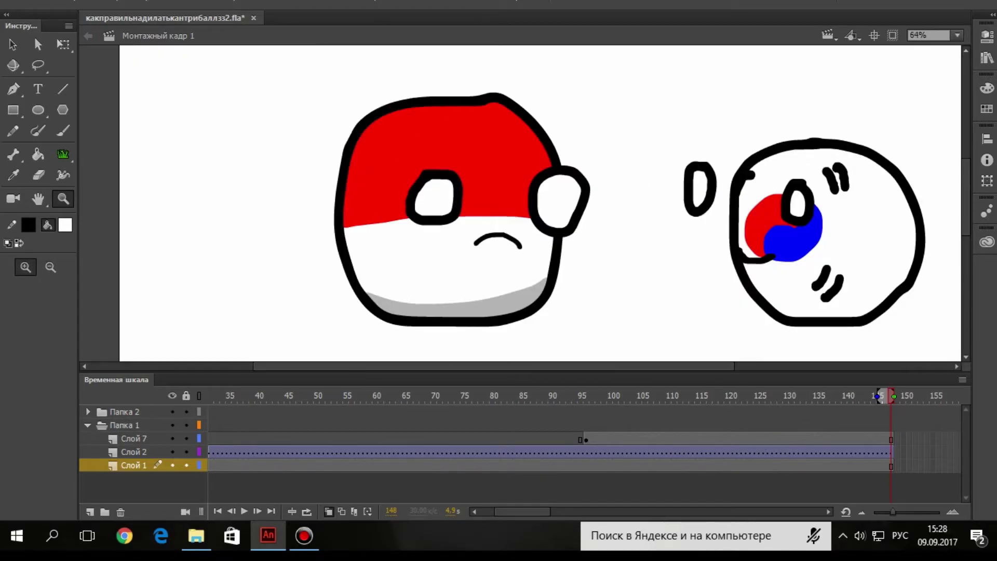
pyautogui.click(512, 213)
pyautogui.click(498, 191)
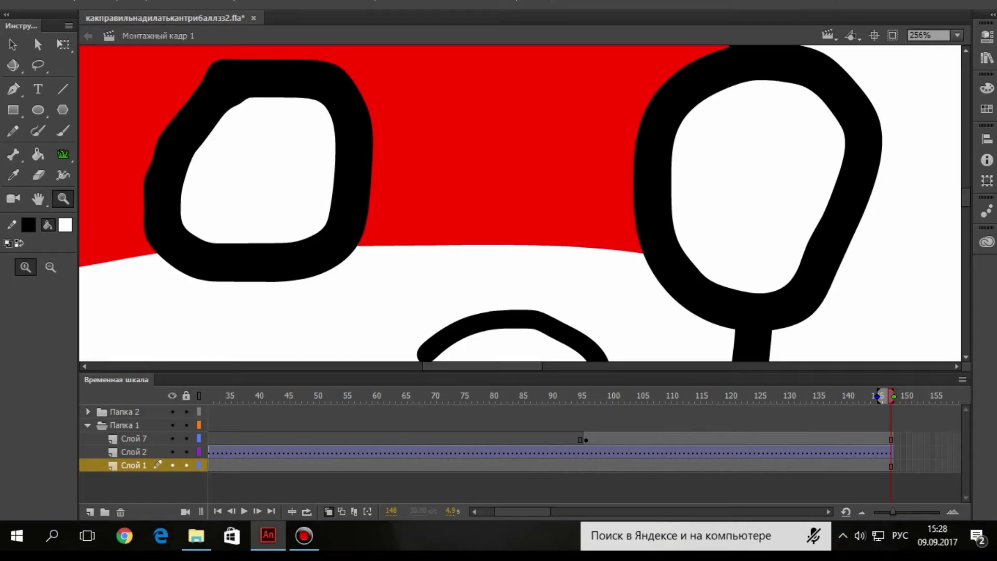
pyautogui.click(586, 395)
pyautogui.press('v')
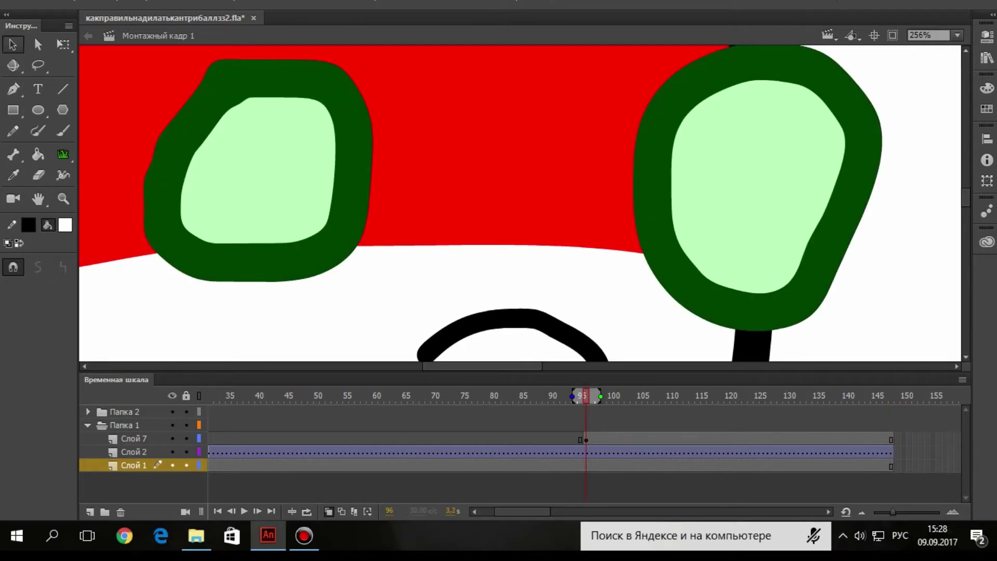
pyautogui.doubleClick(748, 203)
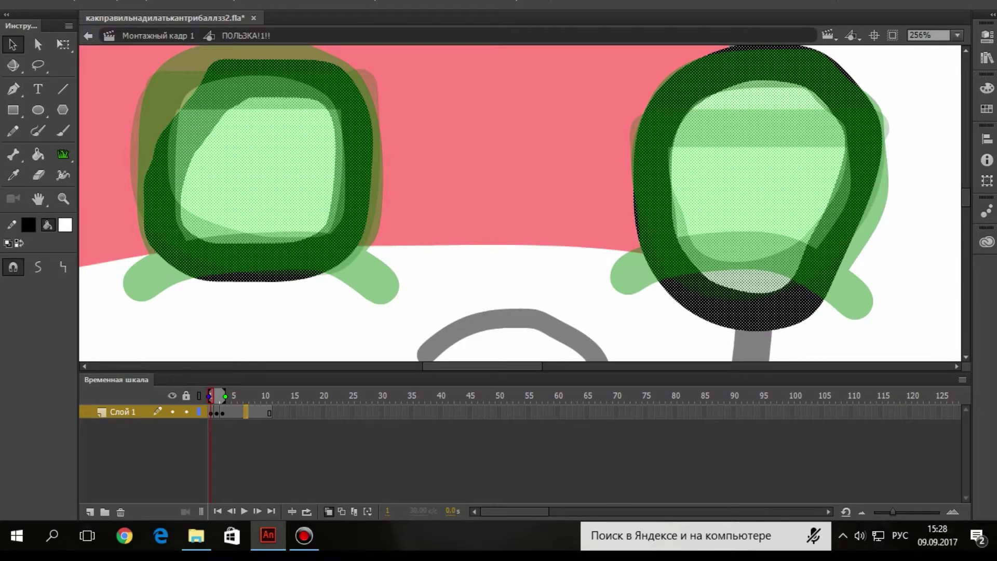
pyautogui.click(245, 411)
pyautogui.hotkey('ctrl', 'e')
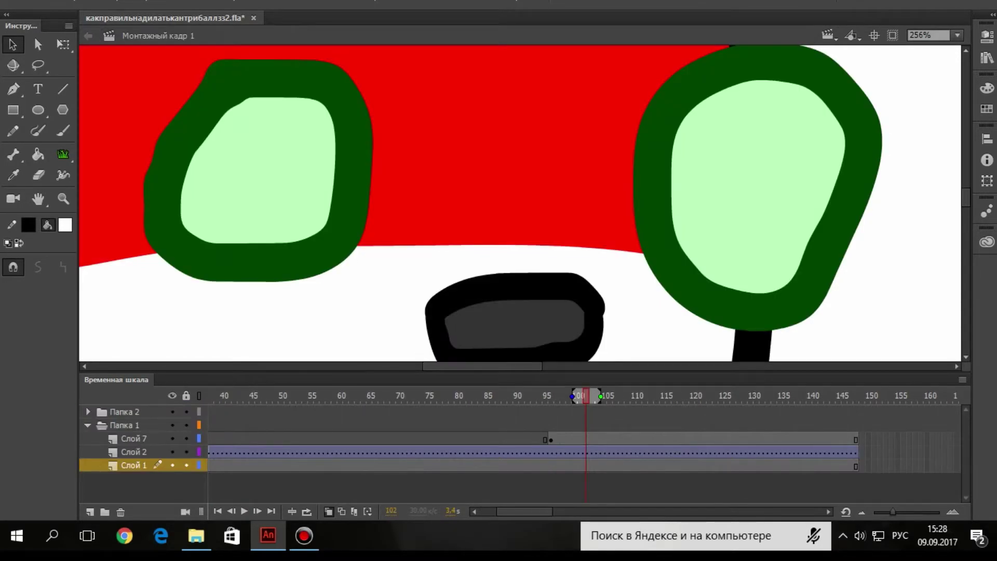
pyautogui.rightClick(207, 127)
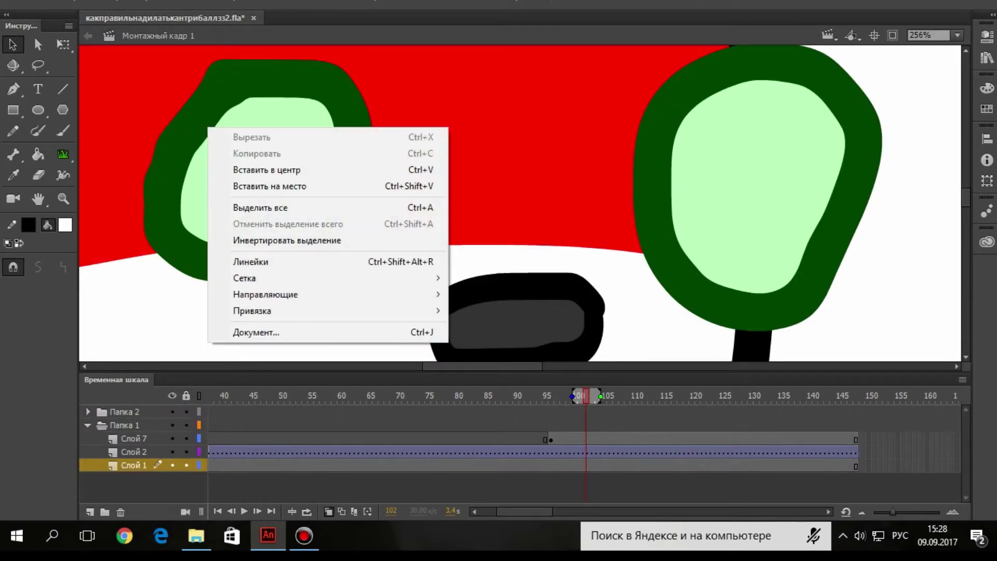
# Add a keyframe at frame 96 of Слой 2 and a new layer above it with a keyframe at frame 96.
pyautogui.click(551, 465)
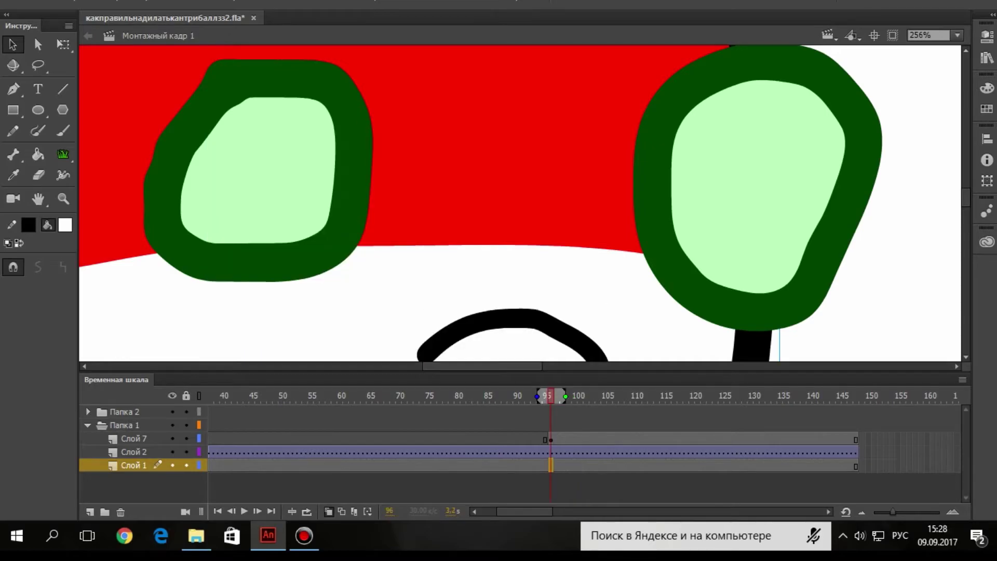
pyautogui.click(550, 451)
pyautogui.rightClick(550, 452)
pyautogui.click(597, 142)
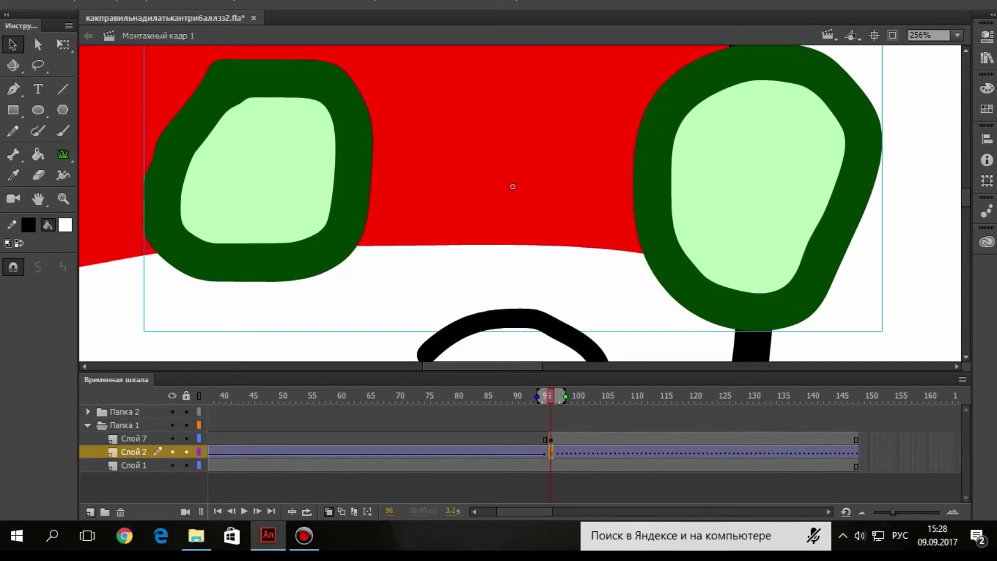
pyautogui.click(90, 512)
pyautogui.rightClick(551, 451)
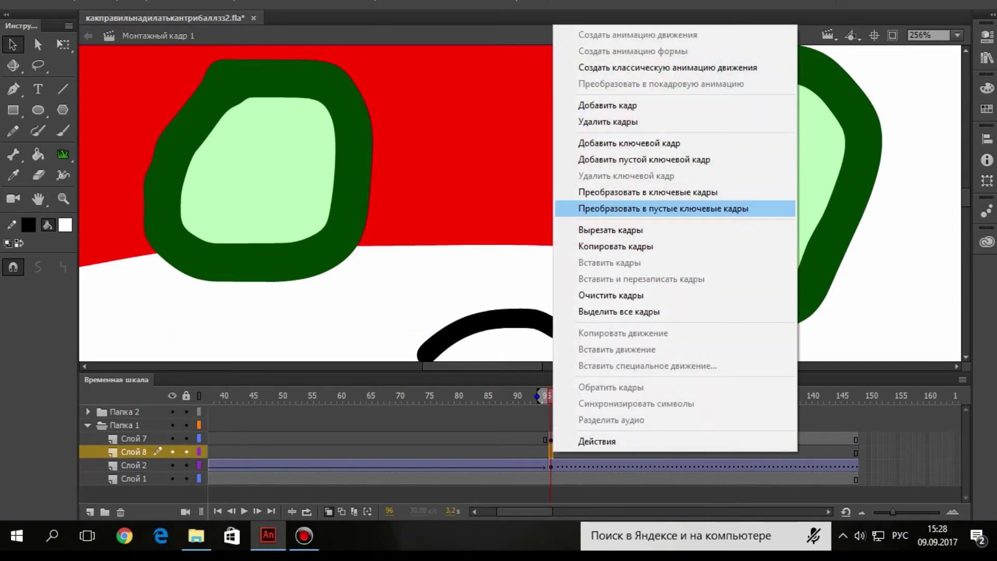
pyautogui.click(597, 138)
# Paint a blue tear shape along the lower edge of Poland's left-hand eye on Слой 8 and fill it blue.
pyautogui.press('b')
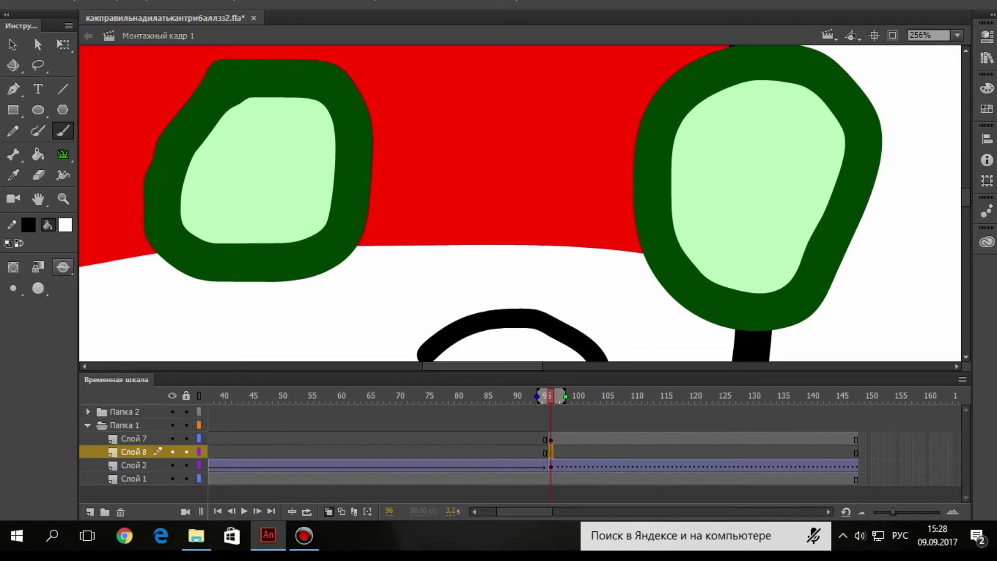
pyautogui.click(65, 225)
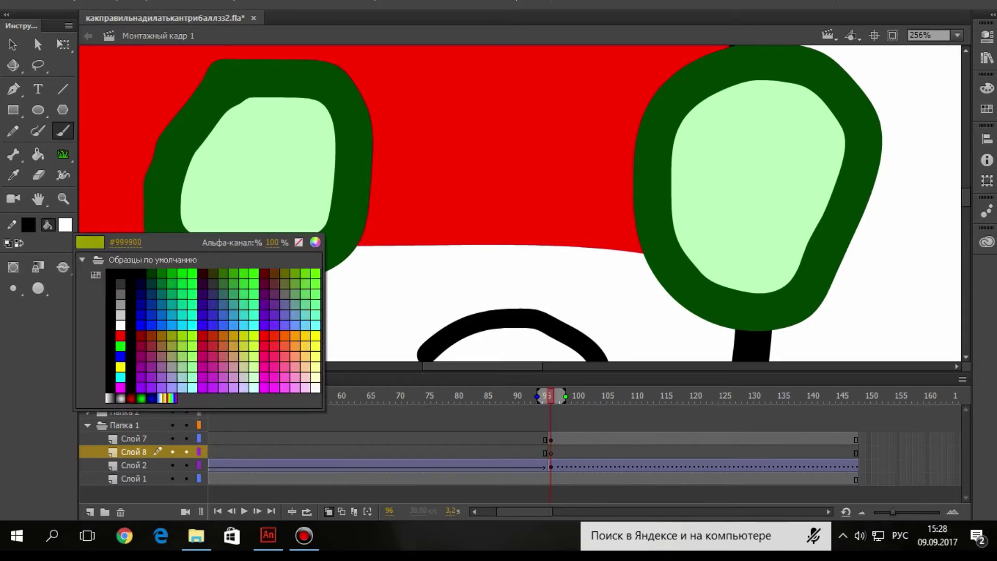
pyautogui.click(163, 326)
pyautogui.press('z')
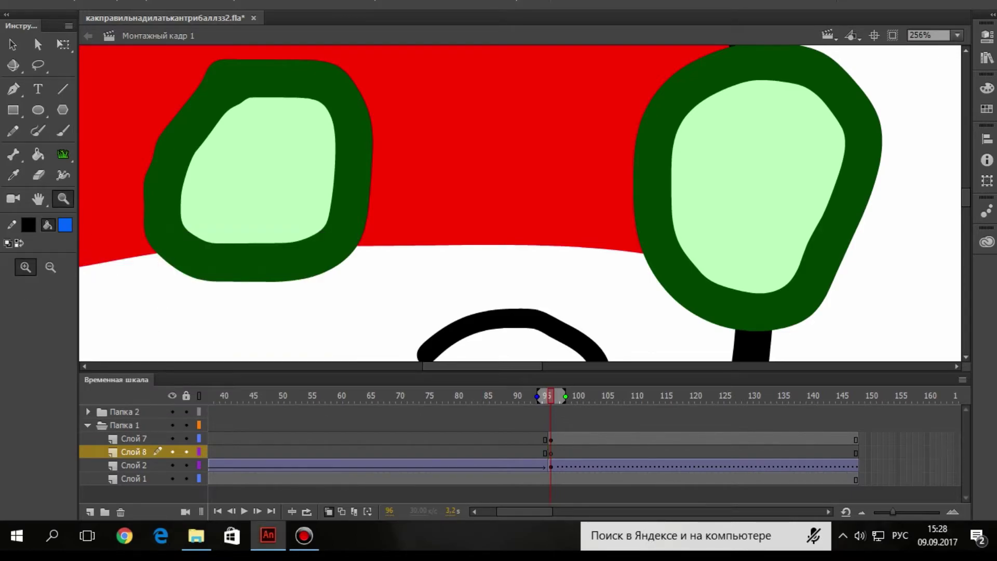
pyautogui.click(281, 239)
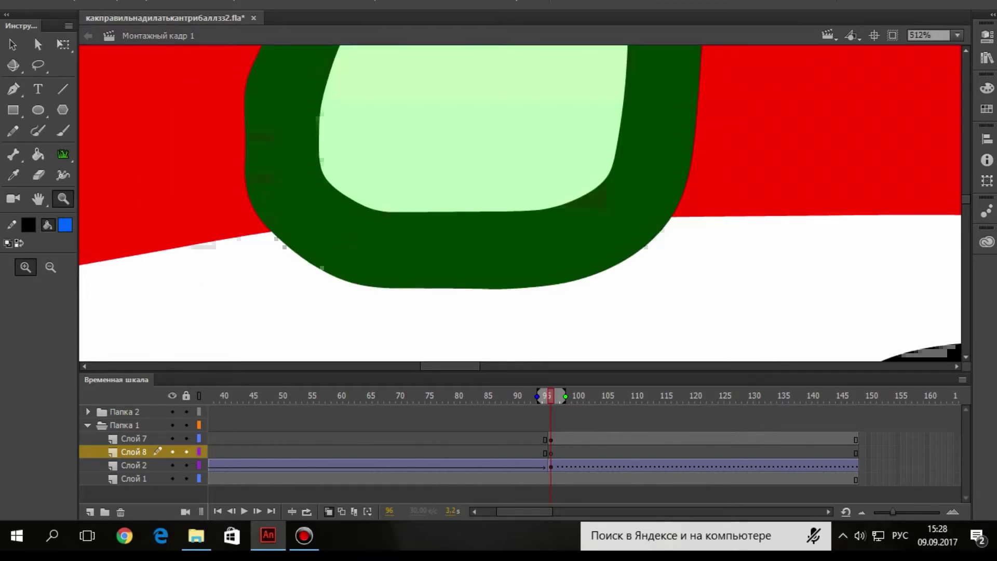
pyautogui.press('b')
pyautogui.moveTo(272, 191)
pyautogui.mouseDown()
pyautogui.moveTo(512, 199)
pyautogui.moveTo(671, 179)
pyautogui.moveTo(596, 260)
pyautogui.moveTo(519, 278)
pyautogui.moveTo(372, 269)
pyautogui.moveTo(275, 221)
pyautogui.moveTo(258, 185)
pyautogui.moveTo(660, 203)
pyautogui.moveTo(585, 256)
pyautogui.mouseUp()
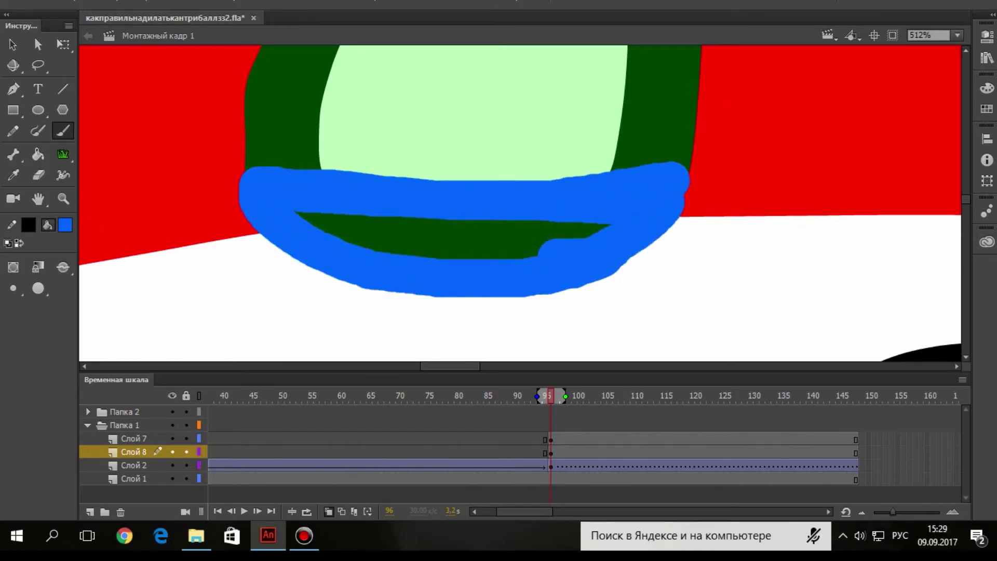
pyautogui.click(38, 154)
pyautogui.click(545, 233)
# Paint a matching blue tear shape along the lower edge of Poland's right-hand eye and fill it blue.
pyautogui.click(62, 199)
pyautogui.click(51, 267)
pyautogui.click(396, 174)
pyautogui.press('b')
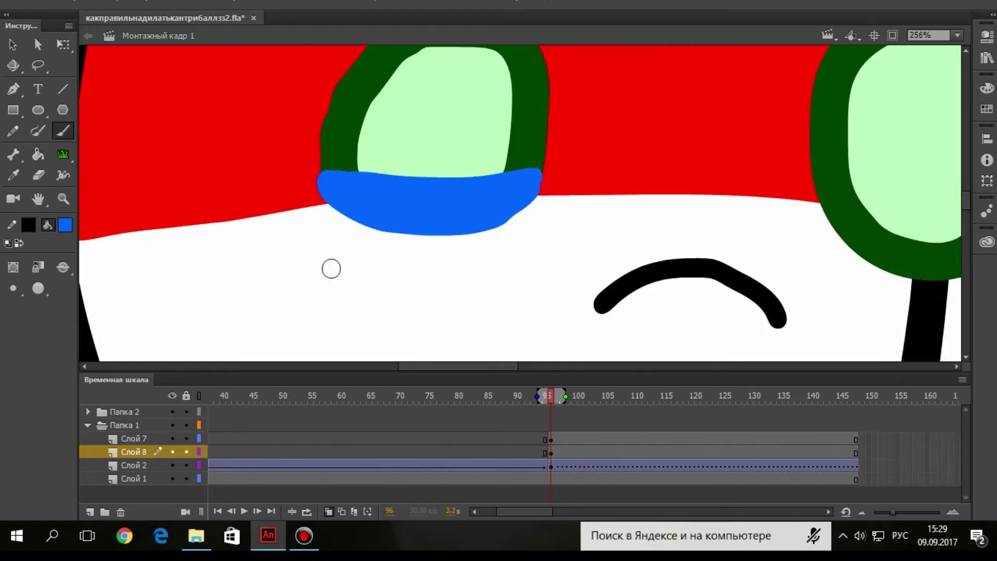
pyautogui.moveTo(501, 366); pyautogui.dragTo(522, 366)
pyautogui.moveTo(681, 196)
pyautogui.mouseDown()
pyautogui.moveTo(749, 219)
pyautogui.moveTo(853, 210)
pyautogui.mouseUp()
pyautogui.moveTo(813, 266)
pyautogui.mouseDown()
pyautogui.moveTo(778, 278)
pyautogui.moveTo(688, 252)
pyautogui.moveTo(666, 191)
pyautogui.mouseUp()
pyautogui.moveTo(851, 227); pyautogui.dragTo(832, 258)
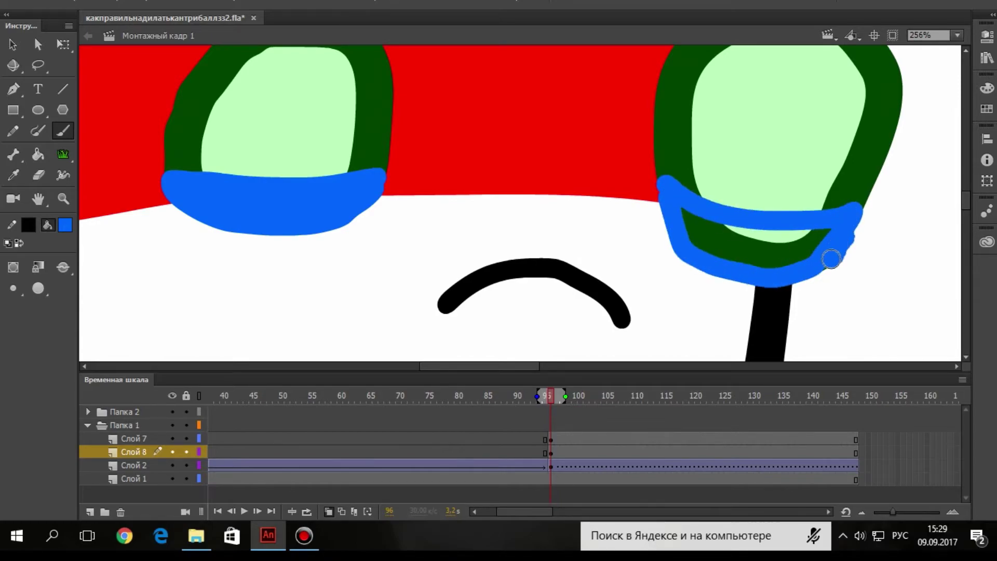
pyautogui.press('k')
pyautogui.click(756, 243)
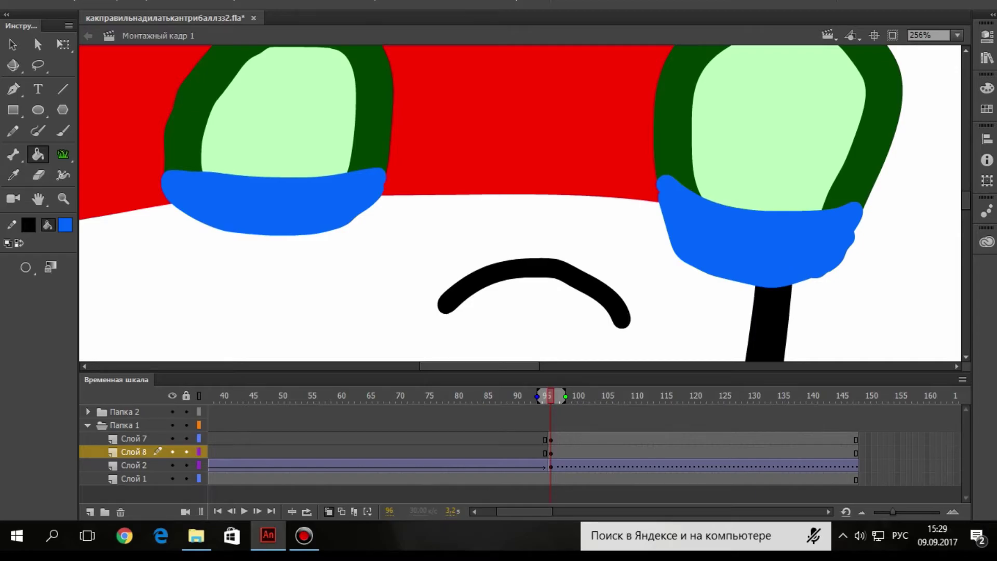
# Convert the two blue tear shapes on Слой 8 at frame 96 into a symbol.
pyautogui.click(550, 452)
pyautogui.rightClick(317, 208)
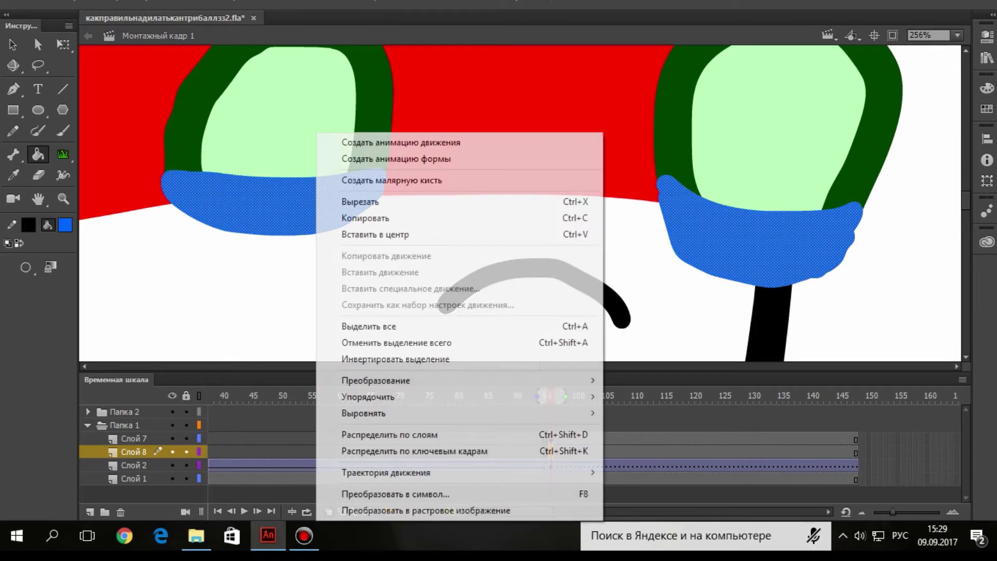
pyautogui.click(396, 494)
pyautogui.click(557, 44)
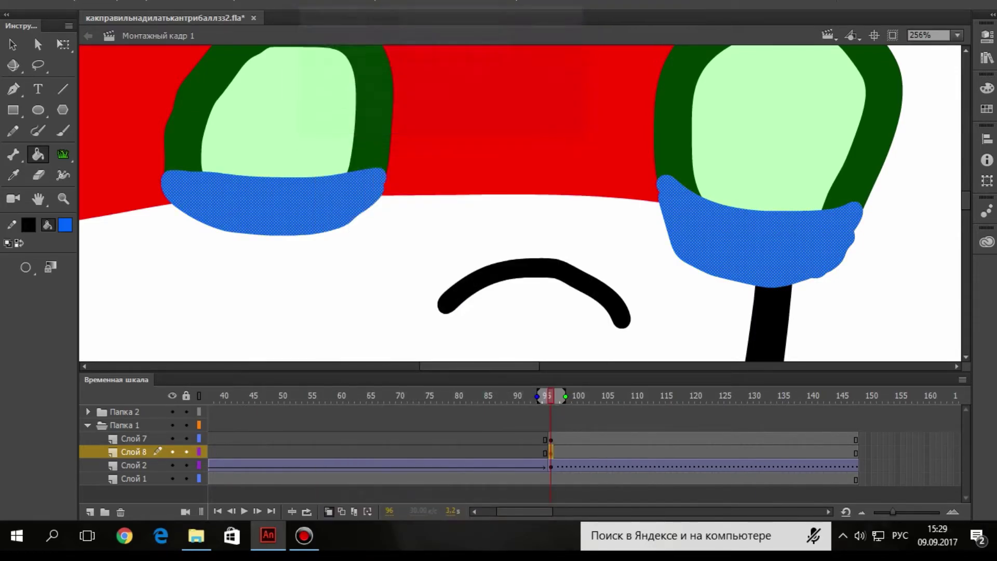
# Open the tears symbol for editing, add a keyframe at frame 2 and return to frame 1.
pyautogui.click(13, 44)
pyautogui.doubleClick(275, 205)
pyautogui.click(159, 166)
pyautogui.click(216, 412)
pyautogui.rightClick(216, 413)
pyautogui.click(281, 104)
pyautogui.click(210, 412)
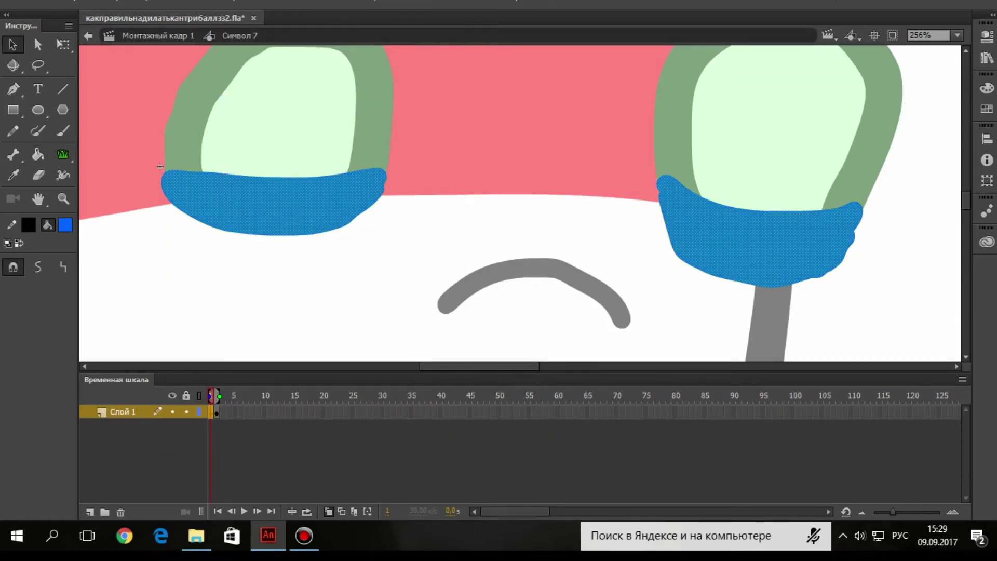
# Clear the tears on frame 1 and paint a small filled blue drop at the lower middle of the left-hand eye.
pyautogui.press('Delete')
pyautogui.press('b')
pyautogui.moveTo(235, 185)
pyautogui.mouseDown()
pyautogui.moveTo(284, 229)
pyautogui.moveTo(252, 175)
pyautogui.mouseUp()
pyautogui.press('k')
pyautogui.click(275, 205)
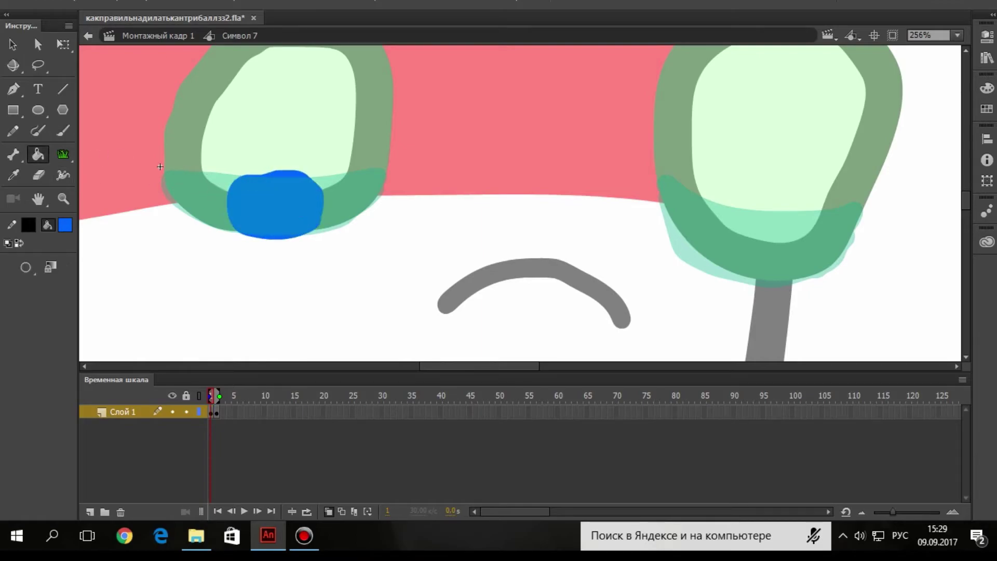
# Paint a matching small blue drop at the bottom of the right-hand eye on frame 1 and fill it.
pyautogui.press('b')
pyautogui.moveTo(753, 214)
pyautogui.mouseDown()
pyautogui.moveTo(735, 263)
pyautogui.moveTo(769, 220)
pyautogui.moveTo(755, 213)
pyautogui.mouseUp()
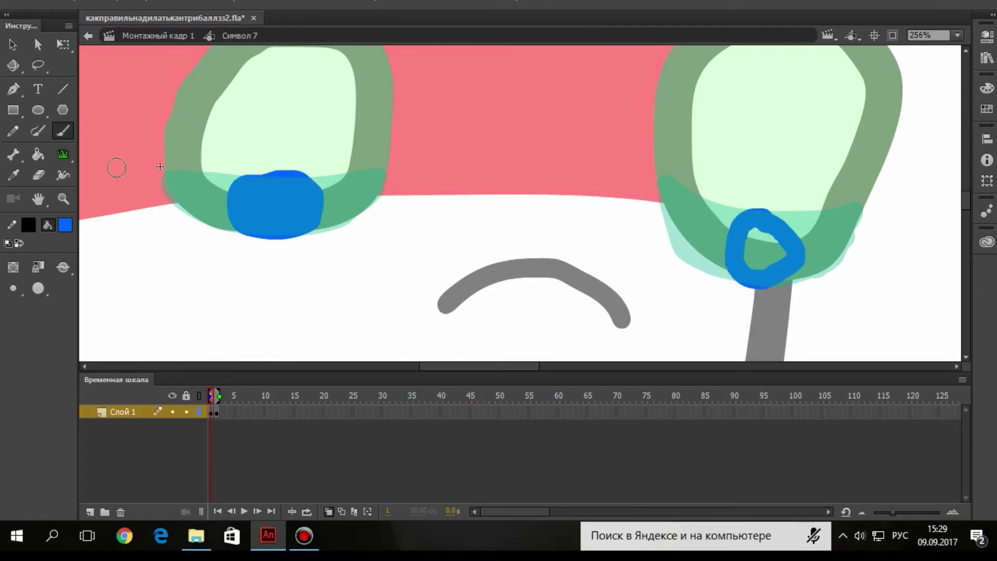
pyautogui.press('k')
pyautogui.click(763, 249)
# Add a blank keyframe at frame 3 and paint a larger filled blue tear bulging below the left-hand eye.
pyautogui.press('.')
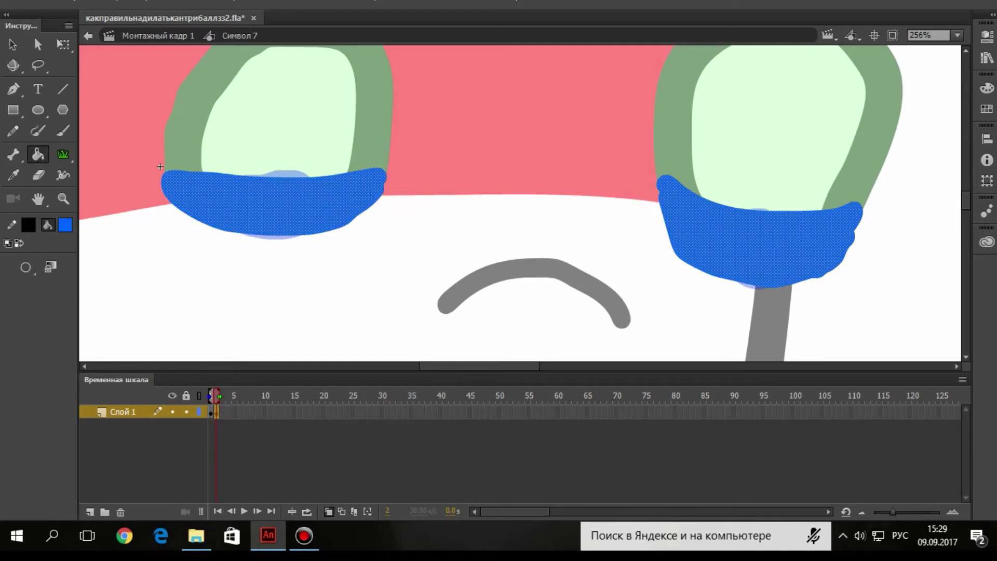
pyautogui.rightClick(223, 412)
pyautogui.click(334, 122)
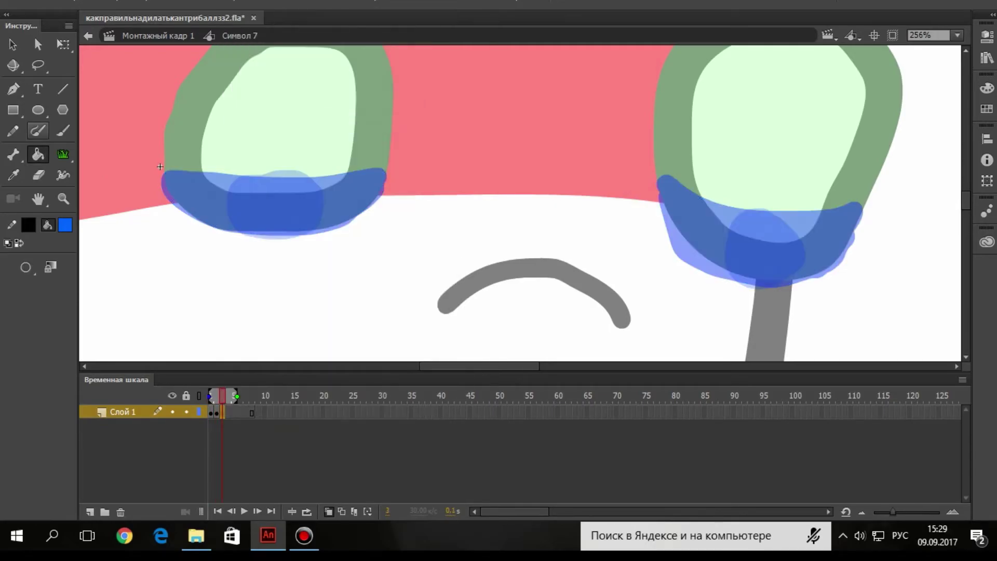
pyautogui.press('b')
pyautogui.moveTo(177, 180)
pyautogui.mouseDown()
pyautogui.moveTo(164, 201)
pyautogui.moveTo(193, 263)
pyautogui.moveTo(307, 295)
pyautogui.moveTo(379, 218)
pyautogui.moveTo(378, 183)
pyautogui.moveTo(346, 176)
pyautogui.moveTo(173, 178)
pyautogui.mouseUp()
pyautogui.click(38, 154)
pyautogui.click(275, 255)
# Paint a larger blue tear bulging below the right-hand eye on frame 3 and fill it.
pyautogui.click(63, 131)
pyautogui.moveTo(662, 185)
pyautogui.mouseDown()
pyautogui.moveTo(684, 210)
pyautogui.moveTo(784, 226)
pyautogui.moveTo(854, 213)
pyautogui.moveTo(857, 221)
pyautogui.moveTo(813, 287)
pyautogui.moveTo(754, 303)
pyautogui.moveTo(701, 287)
pyautogui.moveTo(661, 193)
pyautogui.mouseUp()
pyautogui.press('k')
pyautogui.click(764, 249)
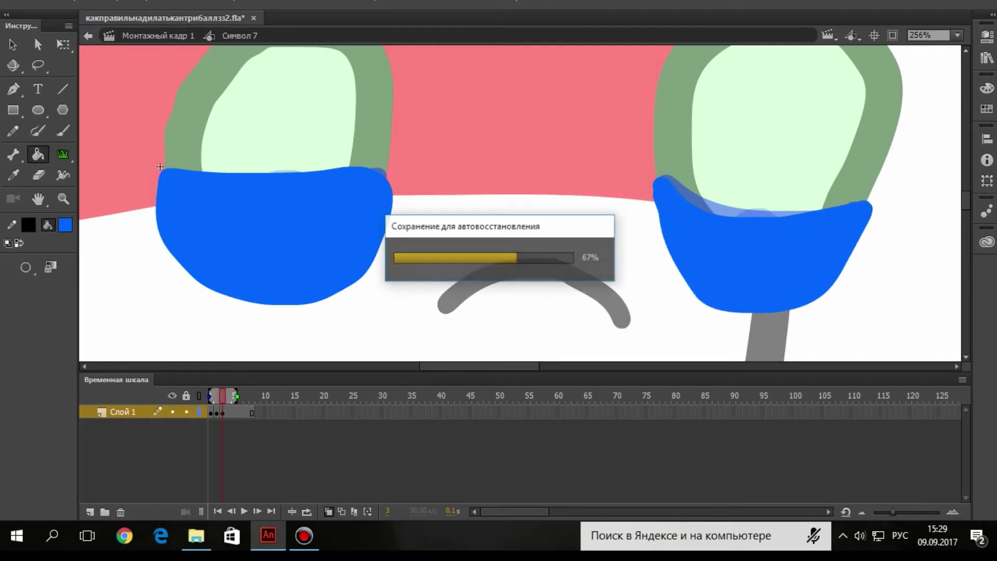
# Add a blank keyframe at frame 4 and paint a longer filled blue tear running down from the left-hand eye.
pyautogui.scroll(-3, 764, 250)
pyautogui.rightClick(228, 412)
pyautogui.click(345, 123)
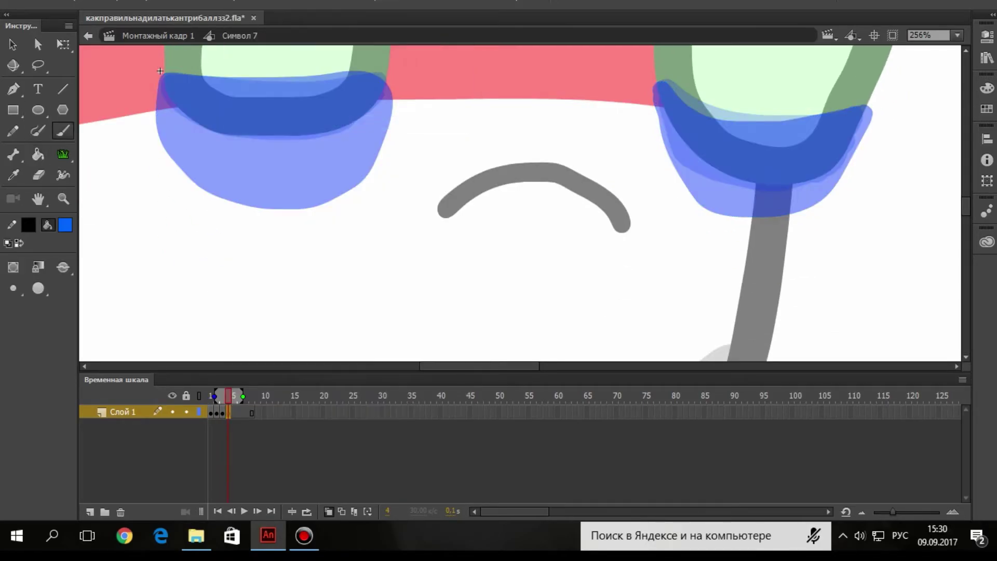
pyautogui.press('b')
pyautogui.moveTo(166, 85)
pyautogui.mouseDown()
pyautogui.moveTo(174, 289)
pyautogui.moveTo(282, 292)
pyautogui.moveTo(354, 258)
pyautogui.moveTo(393, 139)
pyautogui.moveTo(361, 77)
pyautogui.moveTo(169, 80)
pyautogui.mouseUp()
pyautogui.press('k')
pyautogui.click(244, 166)
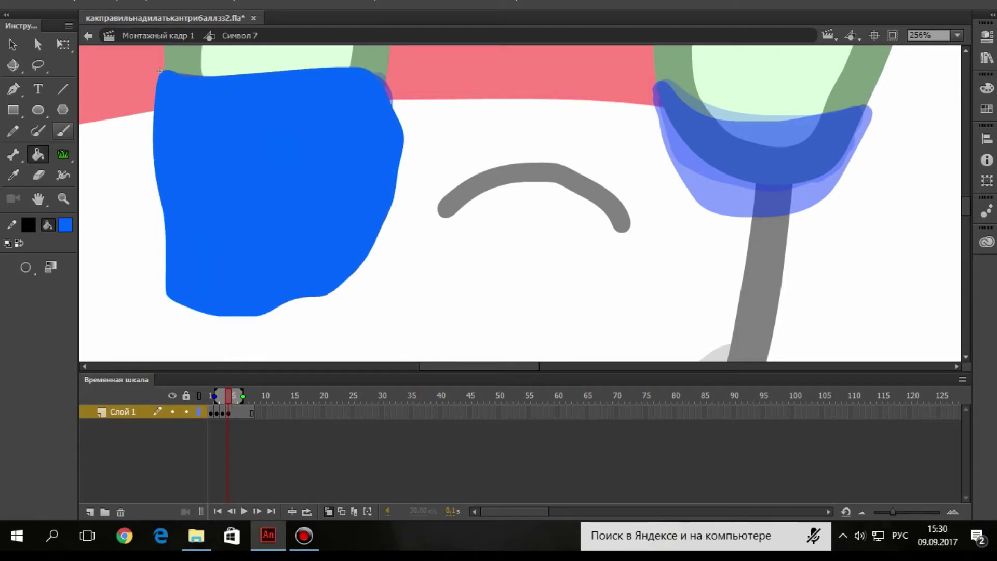
# Paint a longer tapering blue tear below the right-hand eye on frame 4 and fill it.
pyautogui.press('b')
pyautogui.moveTo(665, 84)
pyautogui.mouseDown()
pyautogui.moveTo(873, 109)
pyautogui.moveTo(821, 238)
pyautogui.moveTo(754, 309)
pyautogui.moveTo(688, 264)
pyautogui.moveTo(663, 85)
pyautogui.mouseUp()
pyautogui.press('k')
pyautogui.click(758, 161)
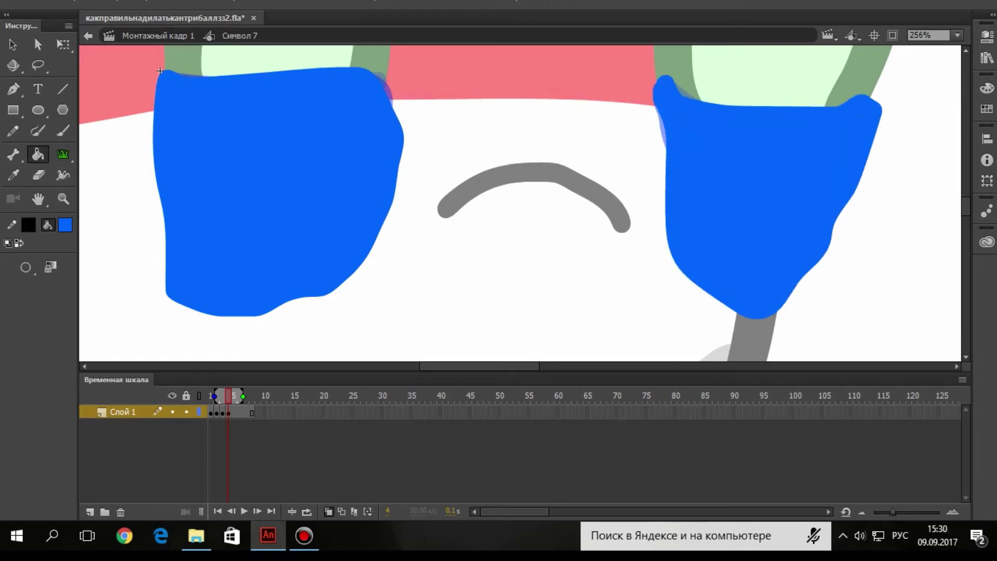
# Add a blank keyframe at frame 5 and paint a filled blue tear stream from the left-hand eye, longer than on frame 4.
pyautogui.rightClick(233, 412)
pyautogui.click(321, 122)
pyautogui.press('b')
pyautogui.moveTo(161, 73)
pyautogui.mouseDown()
pyautogui.moveTo(194, 324)
pyautogui.moveTo(185, 373)
pyautogui.mouseUp()
pyautogui.scroll(-1, 187, 337)
pyautogui.moveTo(167, 52)
pyautogui.mouseDown()
pyautogui.moveTo(234, 59)
pyautogui.moveTo(370, 42)
pyautogui.mouseUp()
pyautogui.scroll(1, 585, 135)
pyautogui.moveTo(370, 77)
pyautogui.mouseDown()
pyautogui.moveTo(370, 252)
pyautogui.moveTo(329, 356)
pyautogui.mouseUp()
pyautogui.scroll(-2, 174, 273)
pyautogui.moveTo(186, 304)
pyautogui.mouseDown()
pyautogui.moveTo(260, 314)
pyautogui.moveTo(340, 292)
pyautogui.mouseUp()
pyautogui.press('k')
pyautogui.click(307, 255)
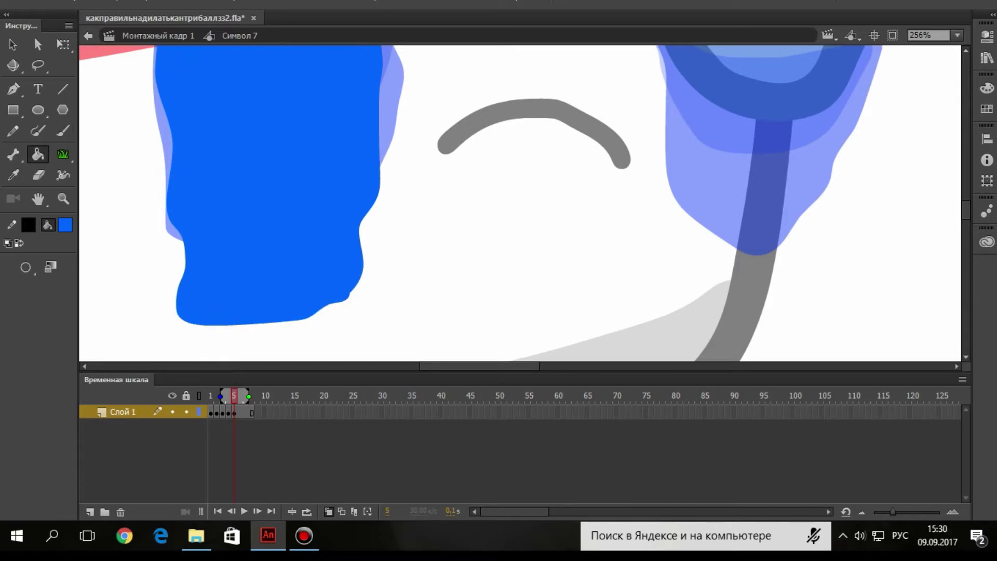
# Outline a wavy tear stream from the right-hand eye down to the ball's shading on frame 5 and fill it blue.
pyautogui.scroll(2, 486, 202)
pyautogui.press('b')
pyautogui.moveTo(656, 83)
pyautogui.mouseDown()
pyautogui.moveTo(698, 105)
pyautogui.moveTo(798, 107)
pyautogui.moveTo(877, 84)
pyautogui.moveTo(859, 170)
pyautogui.moveTo(818, 265)
pyautogui.moveTo(758, 355)
pyautogui.moveTo(643, 183)
pyautogui.moveTo(640, 353)
pyautogui.mouseUp()
pyautogui.scroll(-3, 642, 332)
pyautogui.moveTo(644, 262)
pyautogui.mouseDown()
pyautogui.moveTo(657, 275)
pyautogui.moveTo(759, 273)
pyautogui.mouseUp()
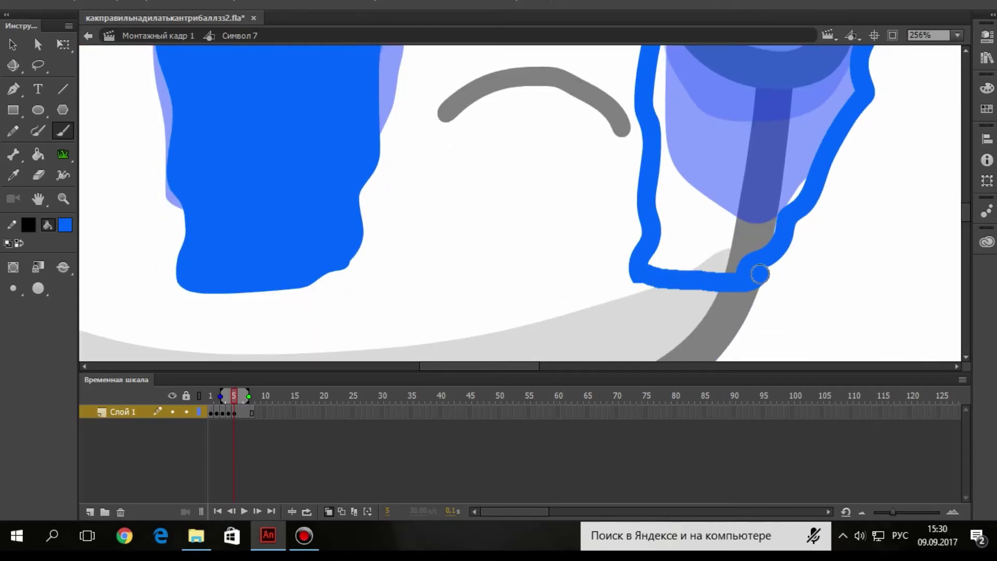
pyautogui.click(37, 154)
pyautogui.click(727, 156)
# Make frame 6 a blank keyframe and paint a filled wavy tear stream from the left-hand eye into the ball's bottom shading.
pyautogui.rightClick(241, 412)
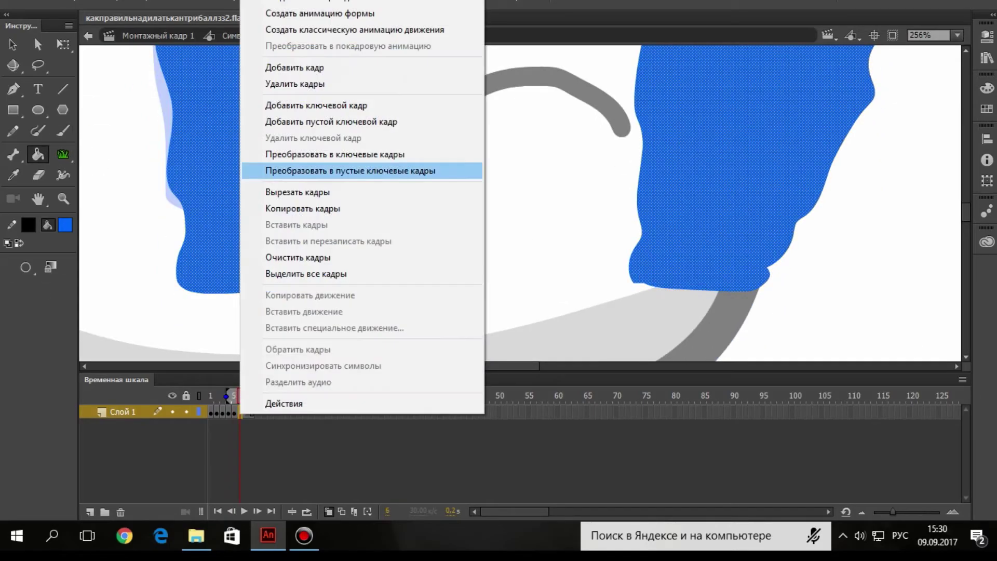
pyautogui.click(356, 169)
pyautogui.scroll(5, 363, 182)
pyautogui.click(62, 130)
pyautogui.moveTo(182, 149)
pyautogui.mouseDown()
pyautogui.moveTo(267, 157)
pyautogui.moveTo(372, 138)
pyautogui.moveTo(371, 359)
pyautogui.mouseUp()
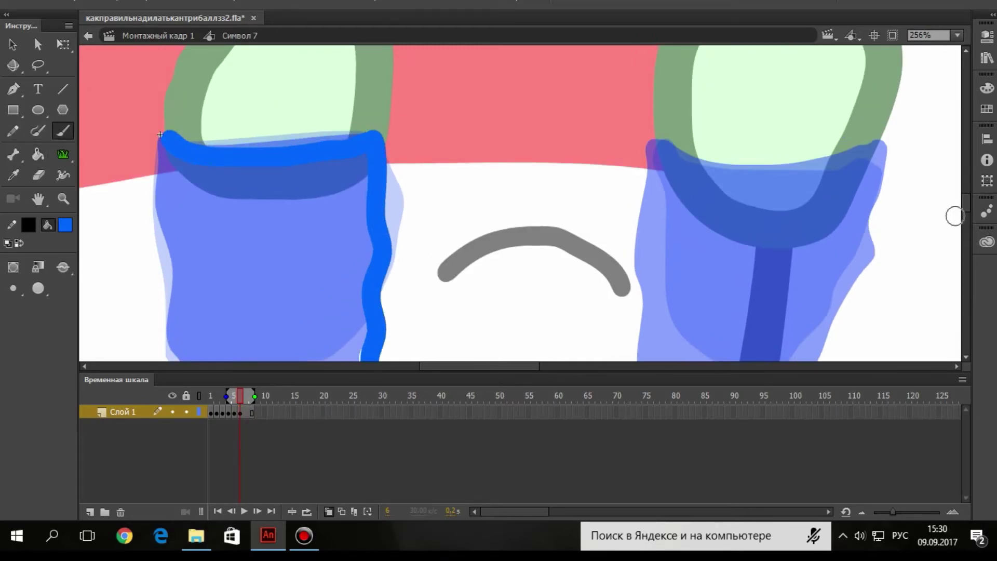
pyautogui.scroll(-4, 954, 216)
pyautogui.moveTo(166, 52); pyautogui.dragTo(174, 363)
pyautogui.scroll(-4, 322, 139)
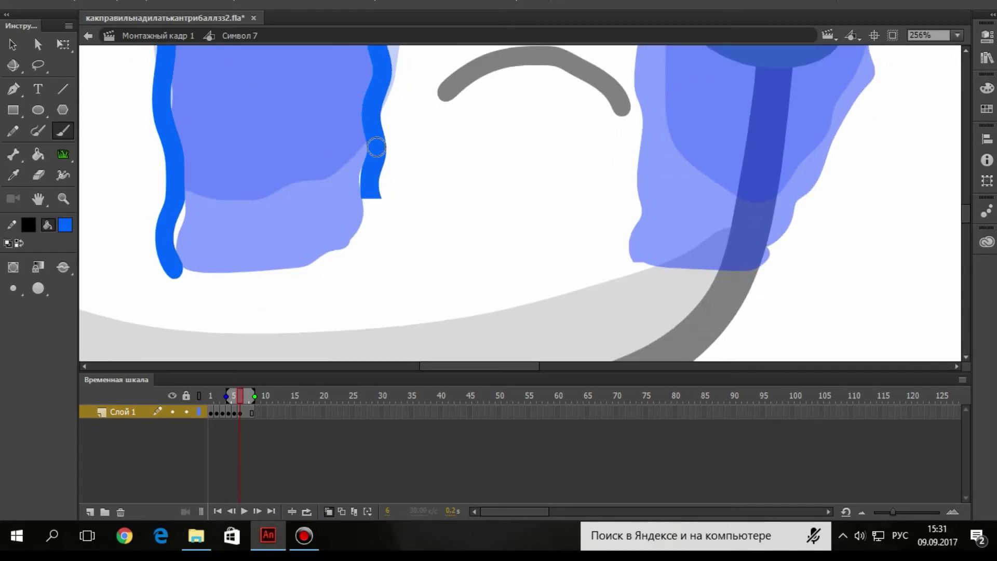
pyautogui.moveTo(376, 147)
pyautogui.mouseDown()
pyautogui.moveTo(368, 257)
pyautogui.moveTo(335, 309)
pyautogui.moveTo(298, 332)
pyautogui.moveTo(190, 291)
pyautogui.moveTo(176, 270)
pyautogui.mouseUp()
pyautogui.click(38, 154)
pyautogui.click(275, 218)
# Outline a wavy tear stream from the right-hand eye down to the ball's lower outline on frame 6 and fill it blue.
pyautogui.click(965, 50)
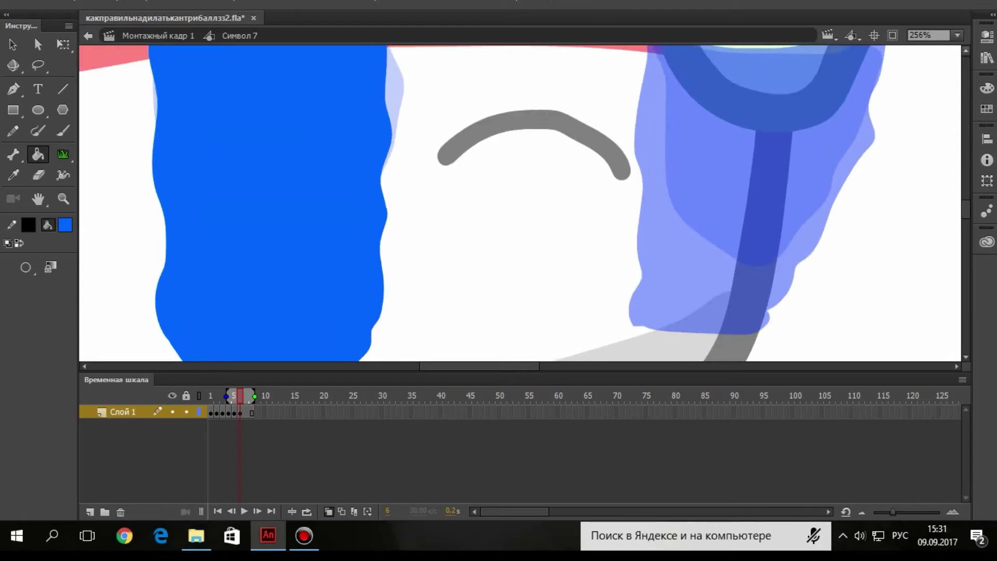
pyautogui.scroll(3, 966, 52)
pyautogui.click(63, 130)
pyautogui.moveTo(656, 96)
pyautogui.mouseDown()
pyautogui.moveTo(744, 116)
pyautogui.moveTo(879, 100)
pyautogui.moveTo(842, 268)
pyautogui.moveTo(799, 348)
pyautogui.moveTo(779, 357)
pyautogui.mouseUp()
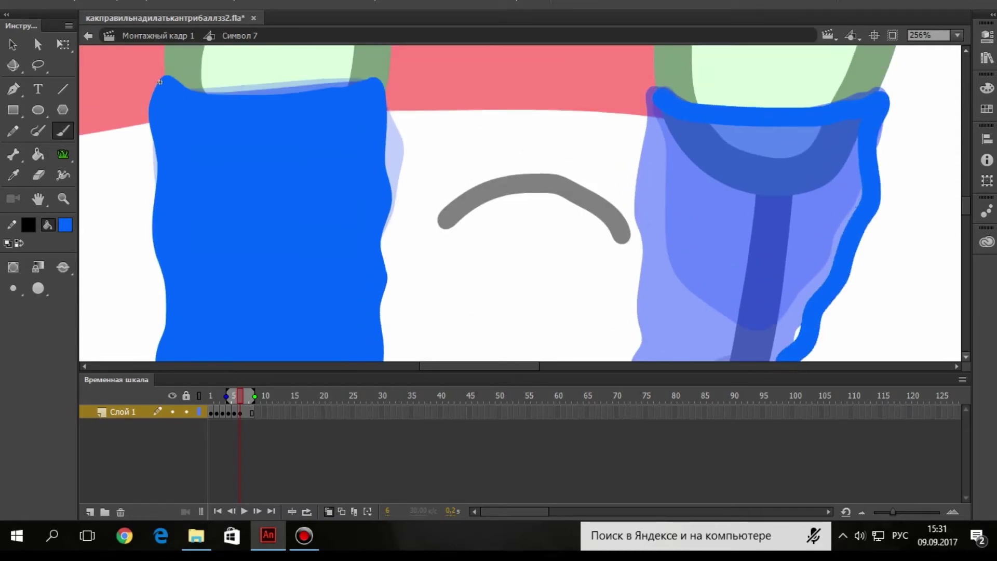
pyautogui.scroll(-5, 784, 258)
pyautogui.moveTo(782, 277)
pyautogui.mouseDown()
pyautogui.moveTo(761, 321)
pyautogui.moveTo(715, 360)
pyautogui.mouseUp()
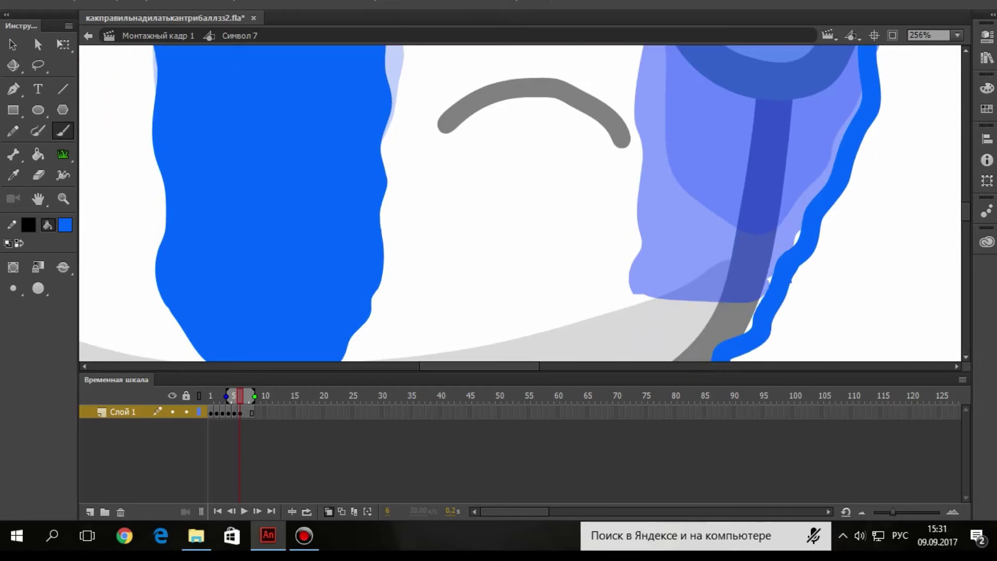
pyautogui.scroll(5, 160, 81)
pyautogui.moveTo(650, 107); pyautogui.dragTo(629, 361)
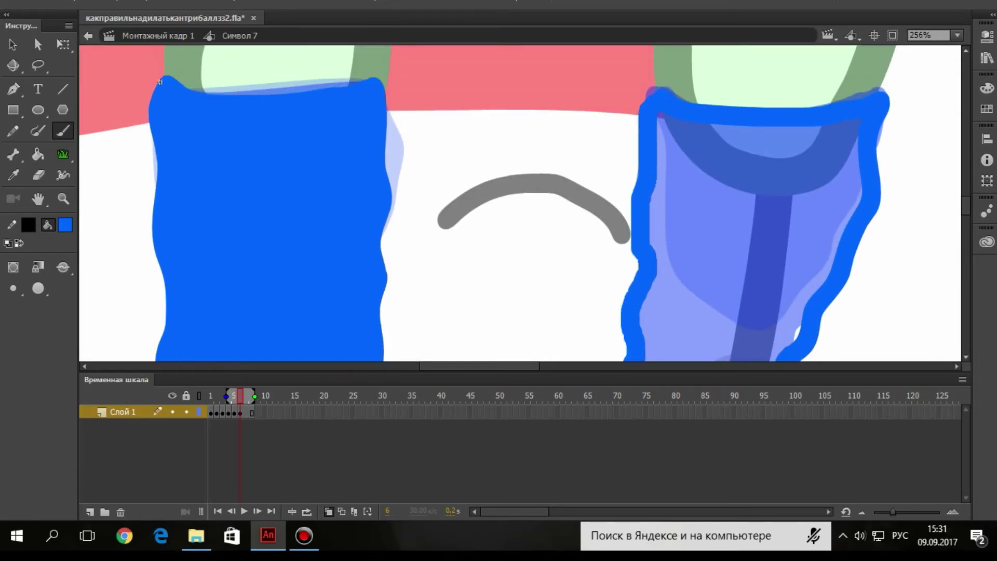
pyautogui.scroll(-10, 160, 82)
pyautogui.moveTo(630, 171)
pyautogui.mouseDown()
pyautogui.moveTo(608, 255)
pyautogui.moveTo(714, 285)
pyautogui.mouseUp()
pyautogui.click(38, 154)
pyautogui.click(696, 145)
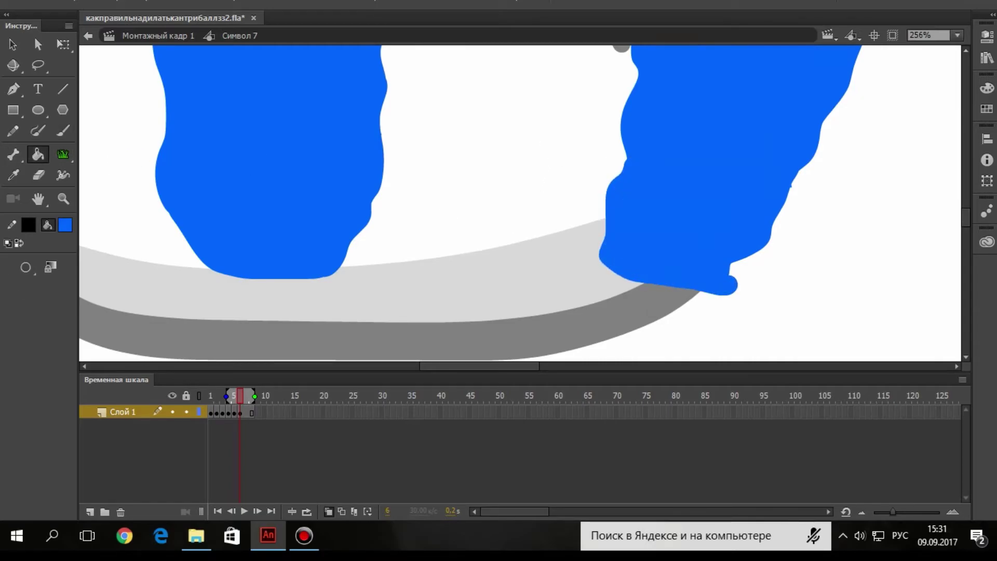
# Add a blank keyframe at frame 7, outline a wavy tear stream from the left-hand eye to the ball's bottom edge and fill it.
pyautogui.rightClick(246, 414)
pyautogui.click(305, 120)
pyautogui.scroll(6, 160, 81)
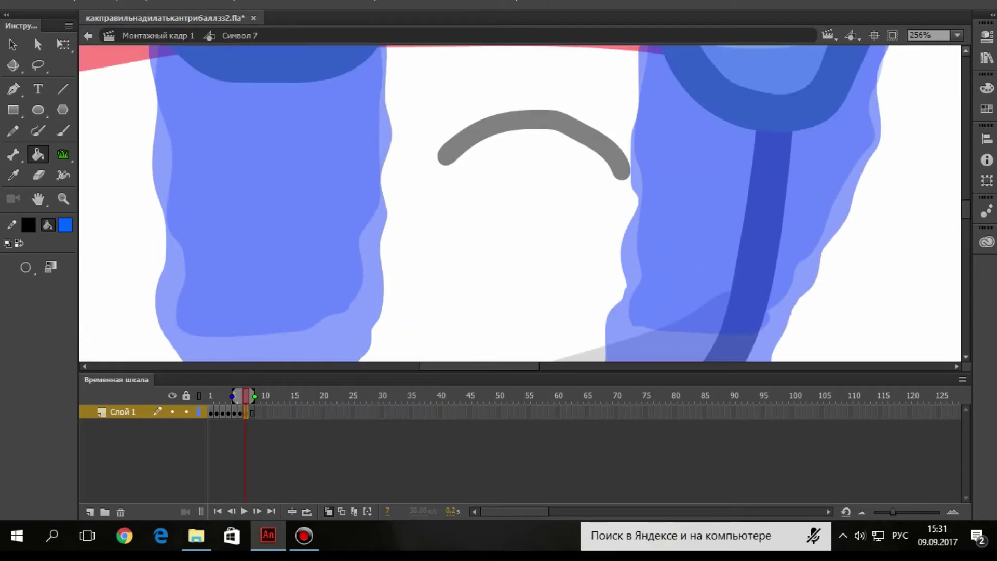
pyautogui.press('b')
pyautogui.moveTo(160, 82)
pyautogui.mouseDown()
pyautogui.moveTo(310, 94)
pyautogui.moveTo(380, 83)
pyautogui.moveTo(388, 310)
pyautogui.moveTo(384, 364)
pyautogui.mouseUp()
pyautogui.scroll(-3, 864, 350)
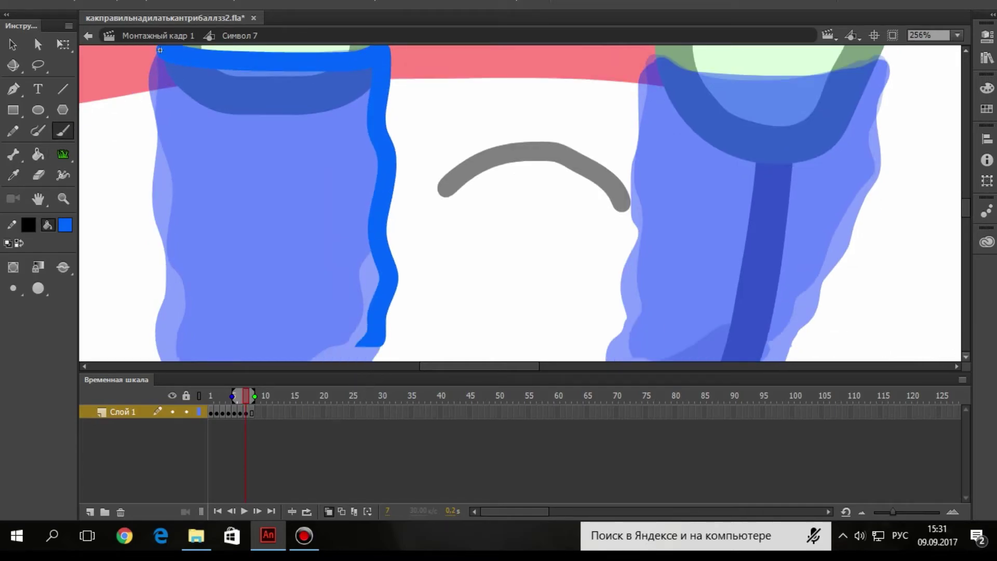
pyautogui.scroll(2, 956, 87)
pyautogui.moveTo(161, 53)
pyautogui.mouseDown()
pyautogui.moveTo(164, 262)
pyautogui.moveTo(181, 358)
pyautogui.mouseUp()
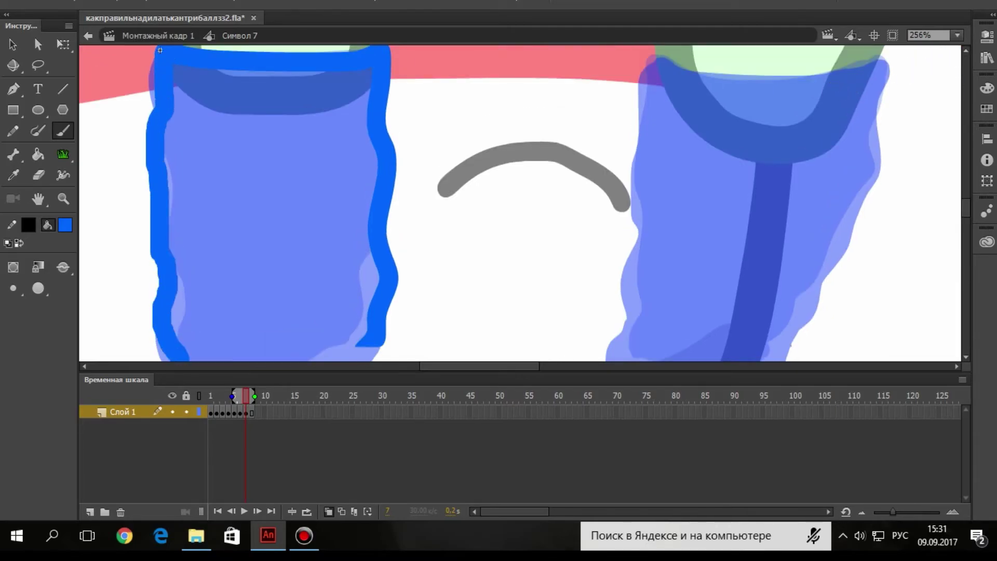
pyautogui.scroll(-6, 446, 287)
pyautogui.moveTo(167, 185)
pyautogui.mouseDown()
pyautogui.moveTo(179, 330)
pyautogui.moveTo(162, 355)
pyautogui.moveTo(187, 357)
pyautogui.moveTo(267, 347)
pyautogui.moveTo(358, 281)
pyautogui.moveTo(375, 176)
pyautogui.mouseUp()
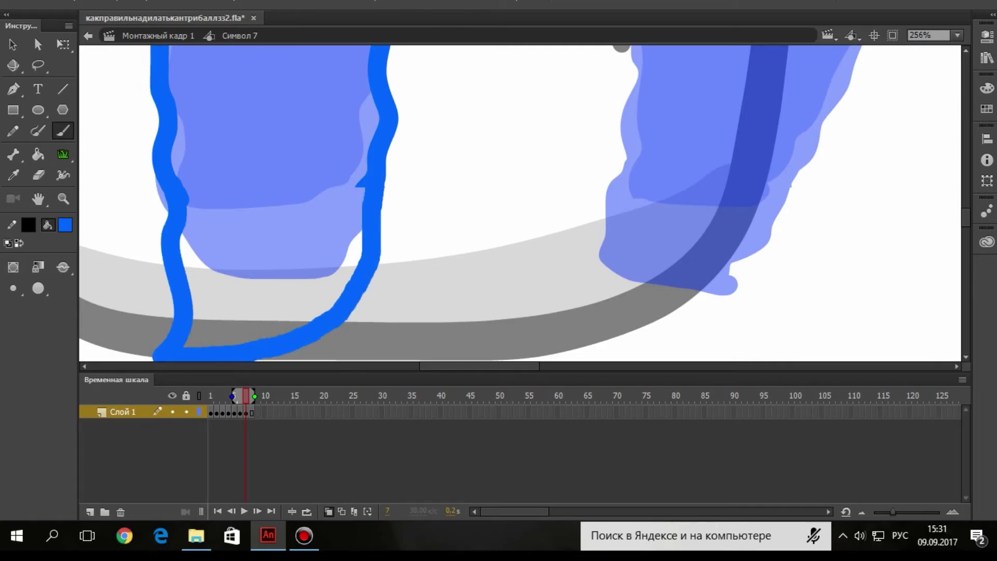
pyautogui.press('k')
pyautogui.click(311, 190)
# Widen the lower end of the left-hand tear stream on frame 7 and fill the added area blue.
pyautogui.scroll(-1, 519, 203)
pyautogui.press('b')
pyautogui.moveTo(384, 213)
pyautogui.mouseDown()
pyautogui.moveTo(363, 297)
pyautogui.moveTo(340, 327)
pyautogui.moveTo(211, 314)
pyautogui.mouseUp()
pyautogui.press('k')
pyautogui.click(345, 299)
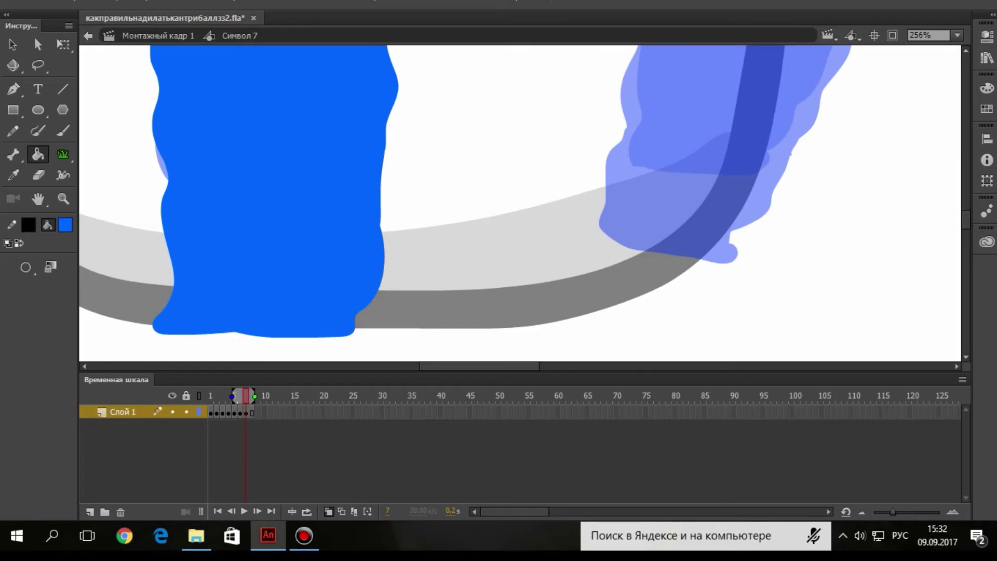
# Outline the right-hand tear stream on frame 7 past the ball's bottom edge and fill its widened lower tip blue.
pyautogui.scroll(5, 519, 203)
pyautogui.press('b')
pyautogui.moveTo(656, 148)
pyautogui.mouseDown()
pyautogui.moveTo(857, 162)
pyautogui.moveTo(884, 151)
pyautogui.moveTo(880, 236)
pyautogui.moveTo(830, 361)
pyautogui.mouseUp()
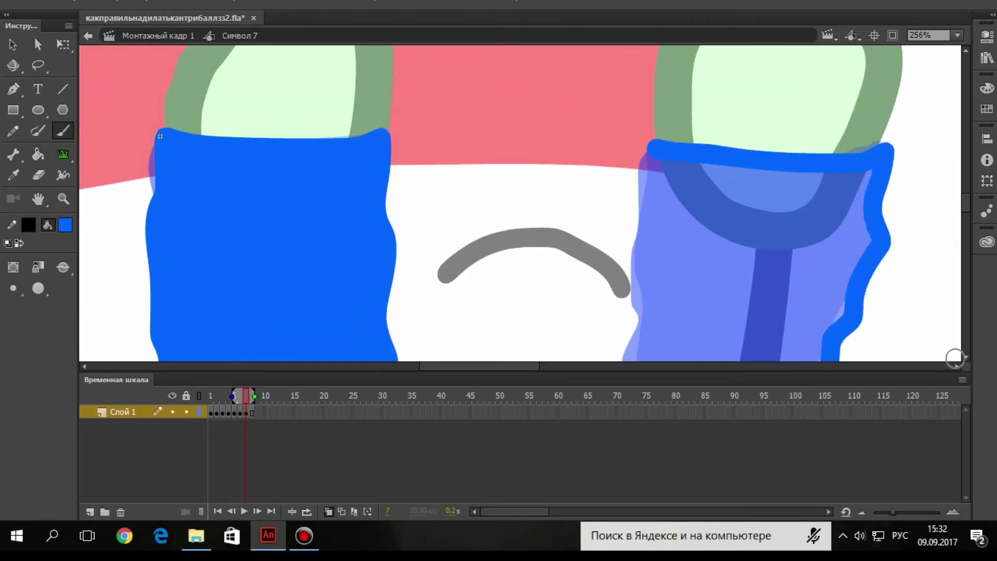
pyautogui.scroll(-5, 772, 134)
pyautogui.moveTo(830, 137)
pyautogui.mouseDown()
pyautogui.moveTo(782, 242)
pyautogui.moveTo(719, 323)
pyautogui.moveTo(647, 363)
pyautogui.mouseUp()
pyautogui.scroll(-1, 649, 332)
pyautogui.moveTo(658, 285)
pyautogui.mouseDown()
pyautogui.moveTo(649, 313)
pyautogui.moveTo(630, 319)
pyautogui.moveTo(623, 172)
pyautogui.moveTo(645, 47)
pyautogui.mouseUp()
pyautogui.moveTo(775, 192)
pyautogui.mouseDown()
pyautogui.moveTo(748, 329)
pyautogui.moveTo(681, 337)
pyautogui.mouseUp()
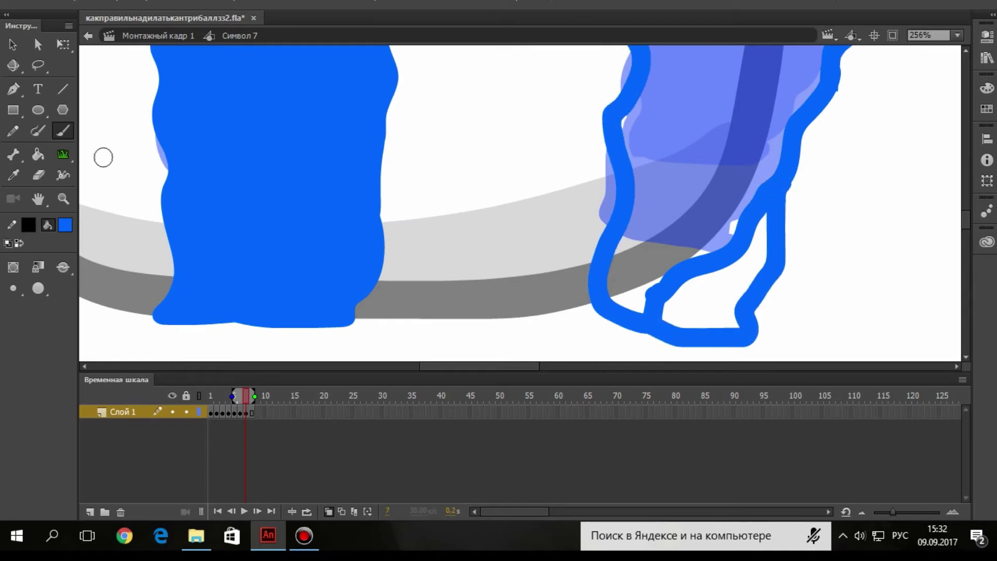
pyautogui.click(37, 154)
pyautogui.click(712, 302)
# Close the gap in the right-hand stream's inner edge up to the eye on frame 7 and fill the stream blue.
pyautogui.scroll(1, 711, 301)
pyautogui.scroll(3, 712, 301)
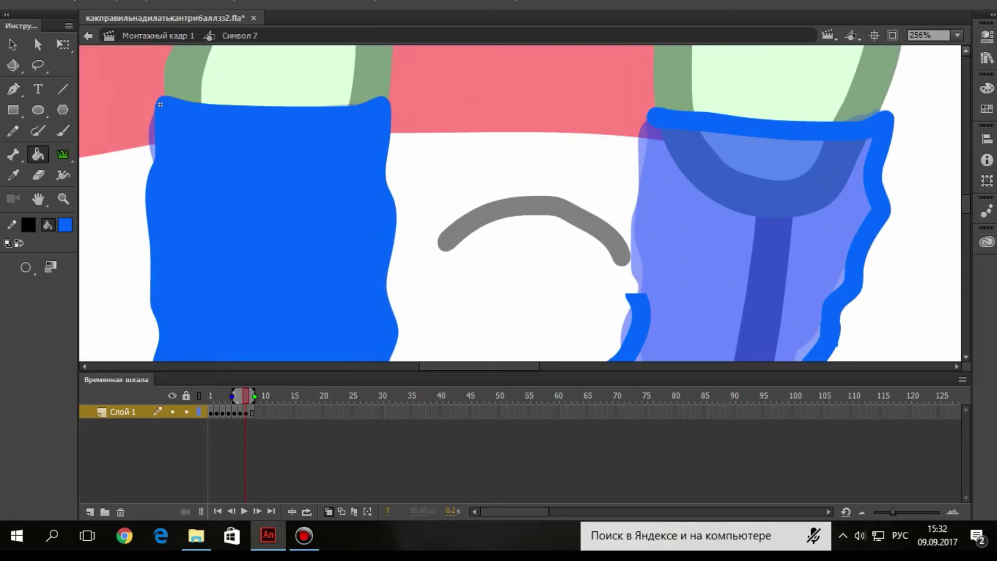
pyautogui.click(63, 130)
pyautogui.moveTo(641, 311)
pyautogui.mouseDown()
pyautogui.moveTo(631, 292)
pyautogui.moveTo(650, 117)
pyautogui.mouseUp()
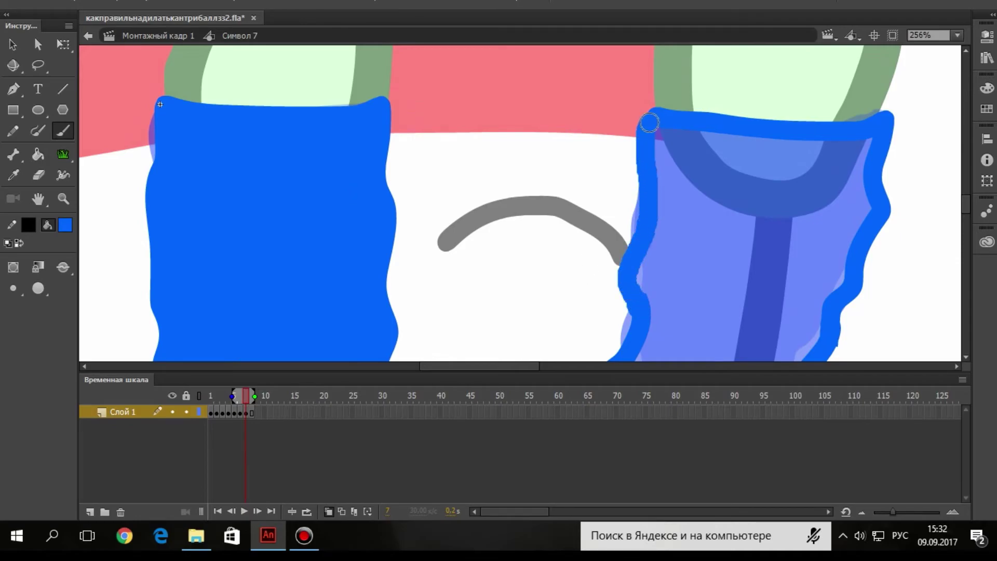
pyautogui.click(38, 154)
pyautogui.click(701, 234)
pyautogui.scroll(-8, 519, 203)
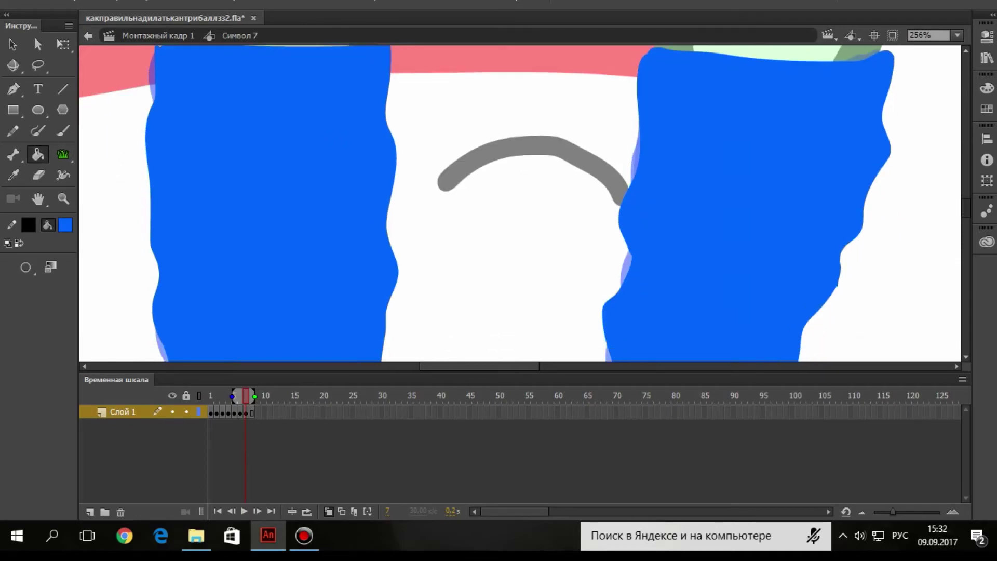
# Add a blank keyframe at frame 8 of the tear symbol's layer.
pyautogui.scroll(1, 520, 203)
pyautogui.click(252, 414)
pyautogui.rightClick(251, 411)
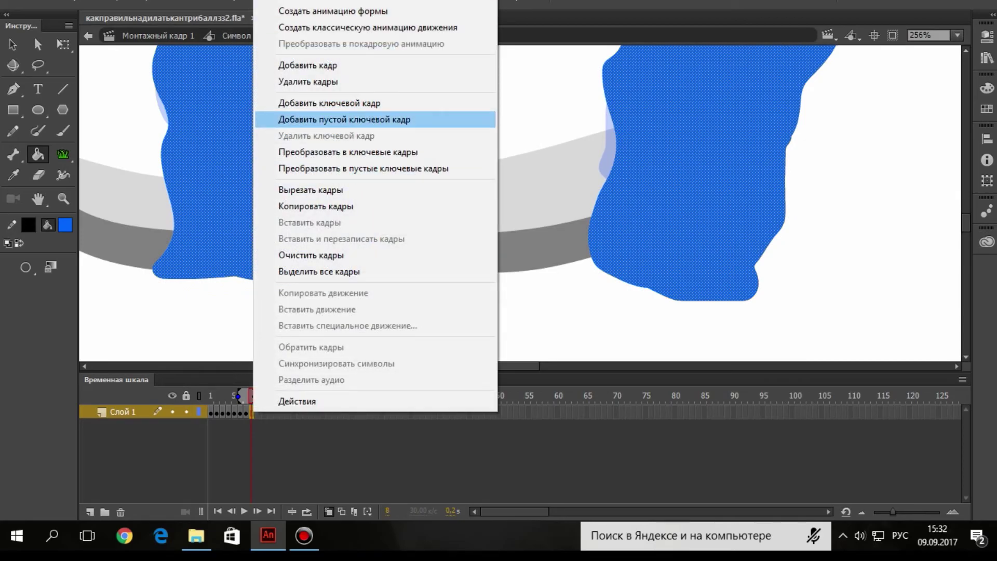
pyautogui.click(345, 120)
pyautogui.click(63, 198)
pyautogui.click(415, 204)
pyautogui.click(966, 51)
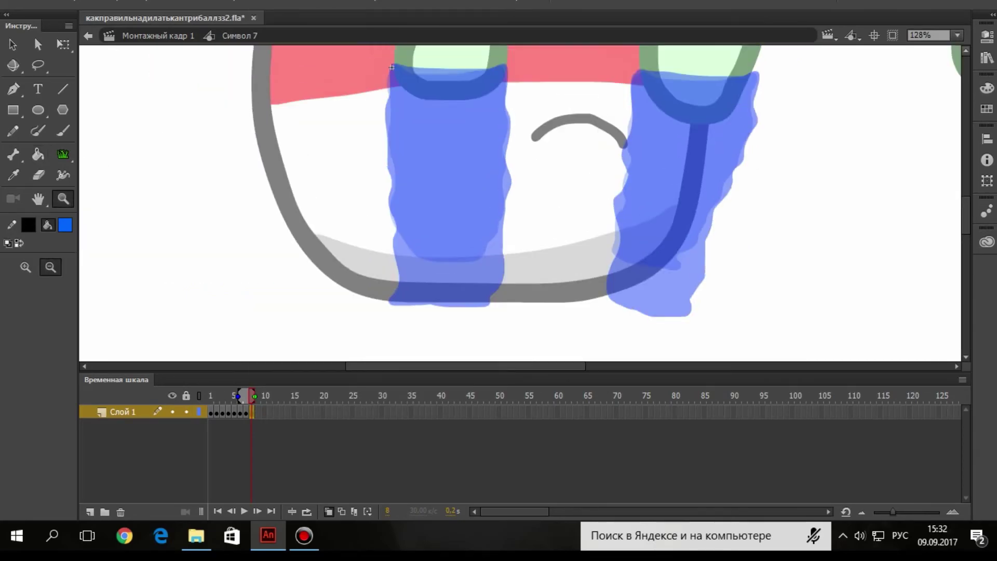
pyautogui.scroll(1, 392, 67)
# Outline a wavy tear stream from the left-hand eye to below the ball's bottom edge on frame 8 and fill it blue.
pyautogui.press('b')
pyautogui.moveTo(418, 105); pyautogui.dragTo(502, 99)
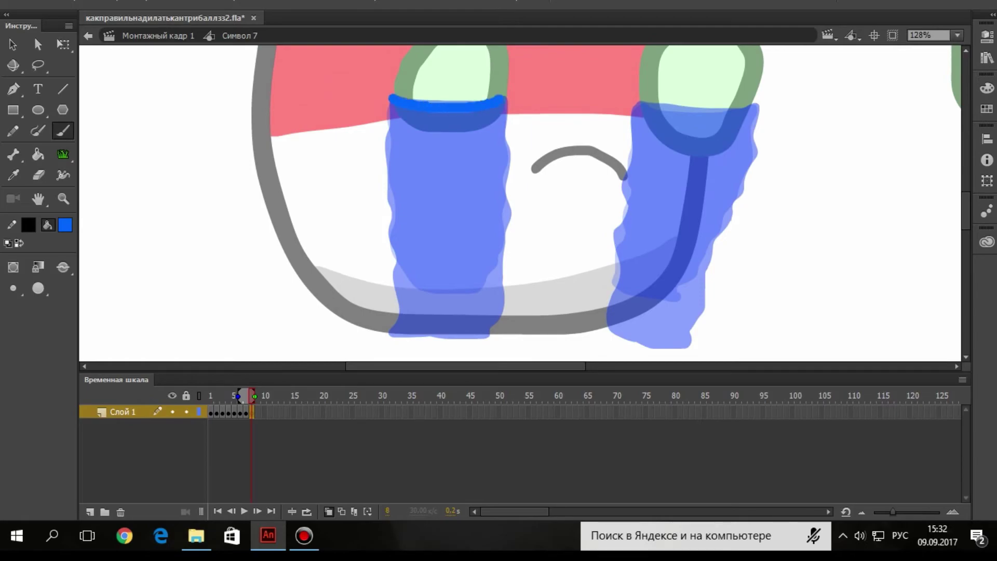
pyautogui.moveTo(507, 146); pyautogui.dragTo(509, 220)
pyautogui.moveTo(497, 292)
pyautogui.mouseDown()
pyautogui.moveTo(489, 341)
pyautogui.moveTo(392, 339)
pyautogui.moveTo(401, 236)
pyautogui.moveTo(391, 104)
pyautogui.mouseUp()
pyautogui.moveTo(429, 340); pyautogui.dragTo(490, 336)
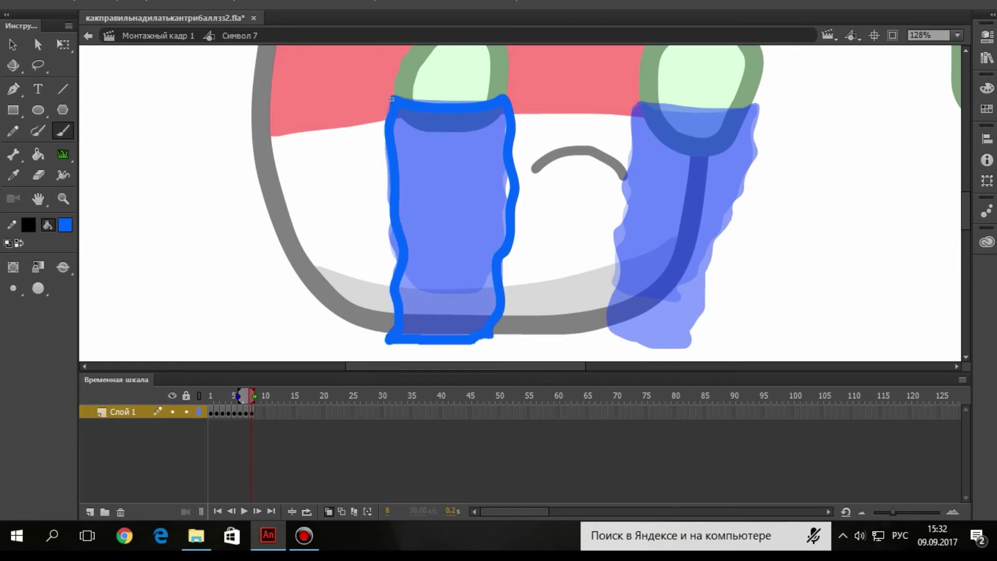
pyautogui.press('k')
pyautogui.click(453, 249)
pyautogui.scroll(-2, 453, 249)
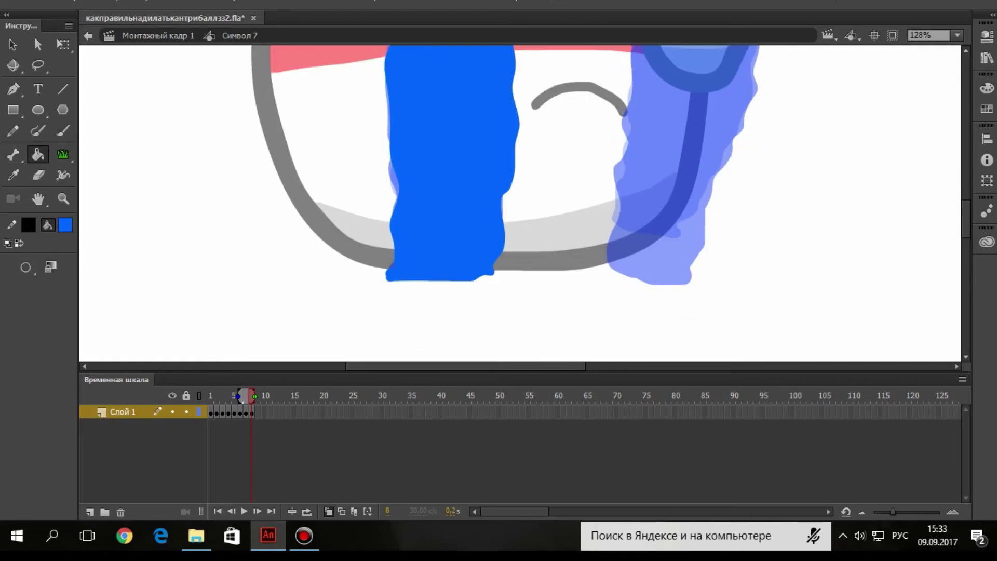
# Outline the right-hand wavy tear stream on frame 8 from the eye past the ball's bottom edge and fill it blue.
pyautogui.press('b')
pyautogui.scroll(3, 392, 99)
pyautogui.moveTo(636, 101)
pyautogui.mouseDown()
pyautogui.moveTo(718, 114)
pyautogui.moveTo(740, 189)
pyautogui.moveTo(690, 349)
pyautogui.moveTo(603, 343)
pyautogui.moveTo(638, 102)
pyautogui.mouseUp()
pyautogui.click(38, 154)
pyautogui.click(667, 207)
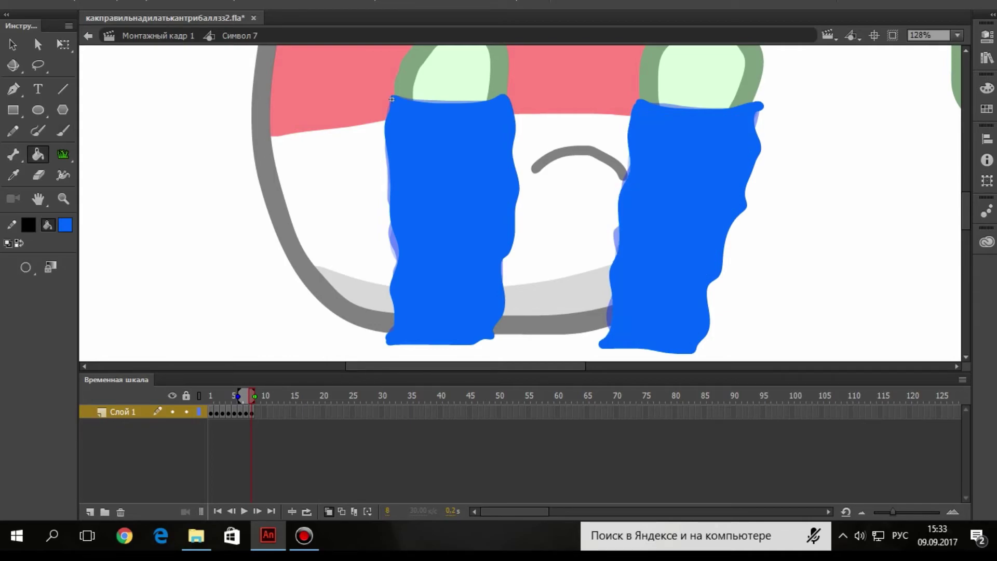
# Play back the tear animation from frame 1 to check how the streams flow.
pyautogui.hotkey('shift', ',')
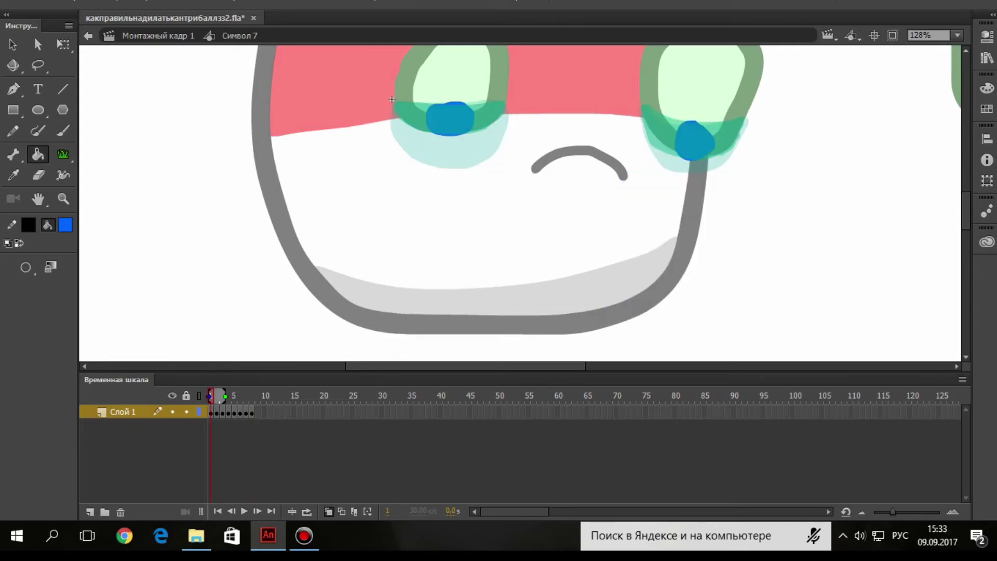
pyautogui.press('Return')
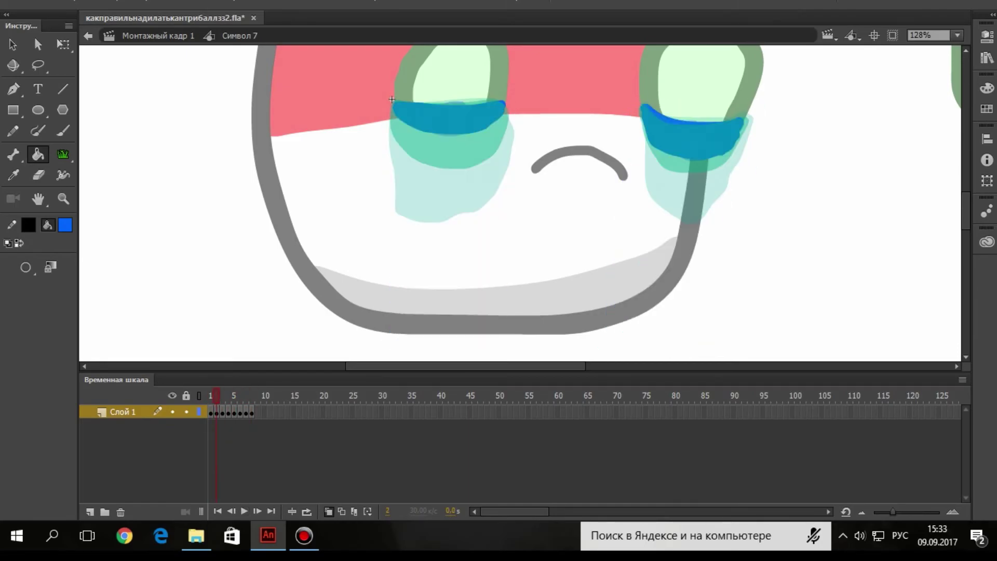
pyautogui.press('b')
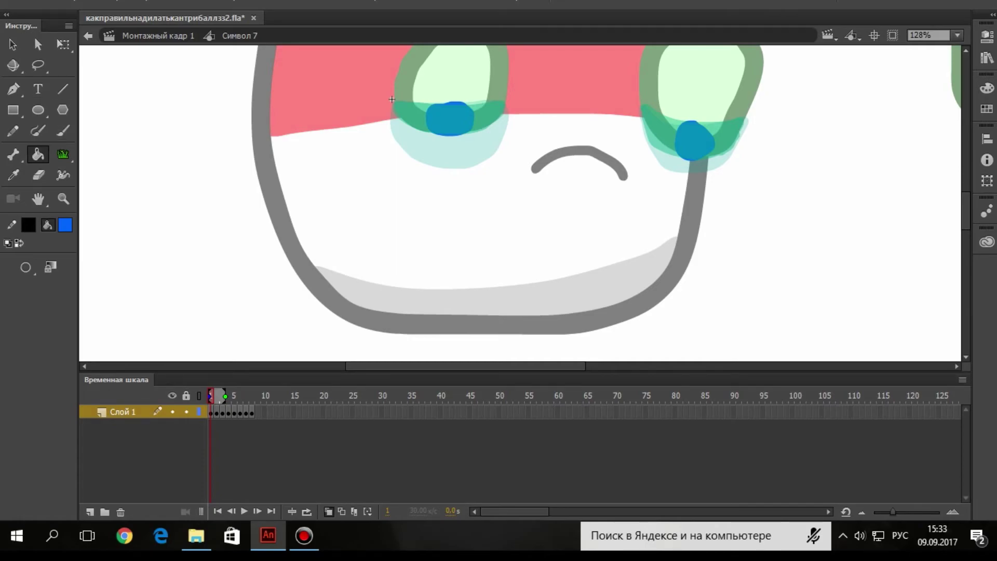
pyautogui.press('v')
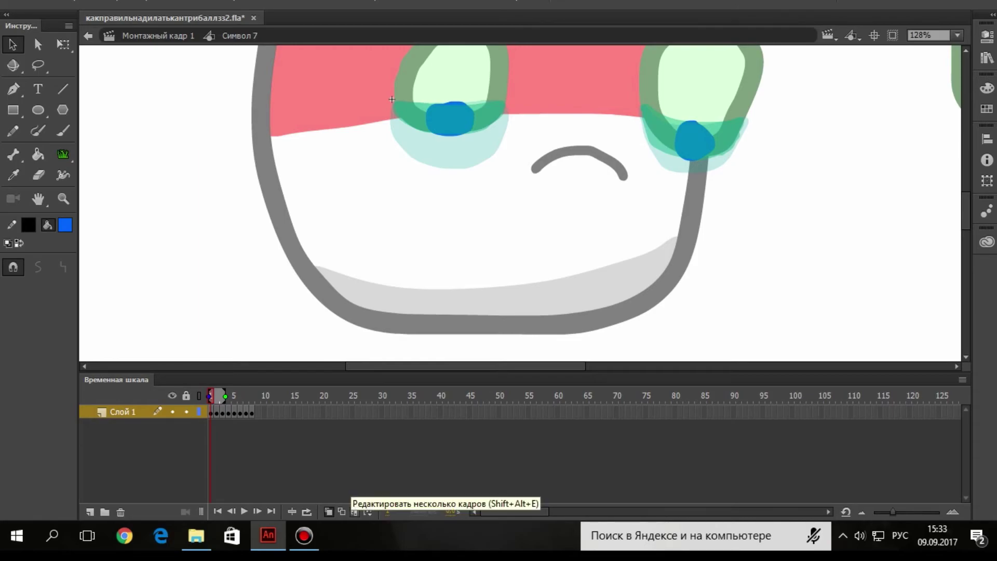
# Turn on multi-frame editing, select all eight tear frames and set their fill opacity to 40%.
pyautogui.click(355, 512)
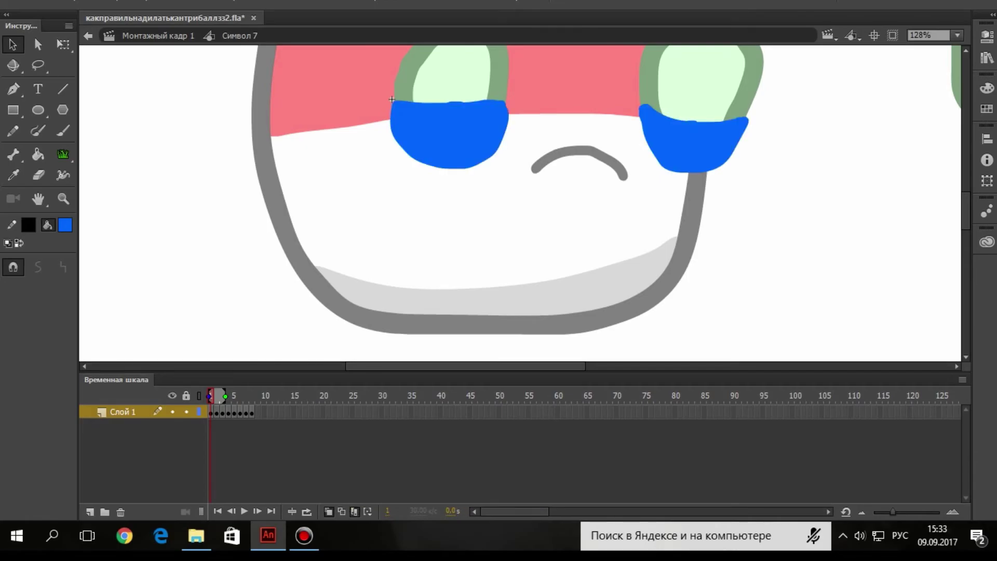
pyautogui.moveTo(252, 413); pyautogui.dragTo(211, 413)
pyautogui.press('v')
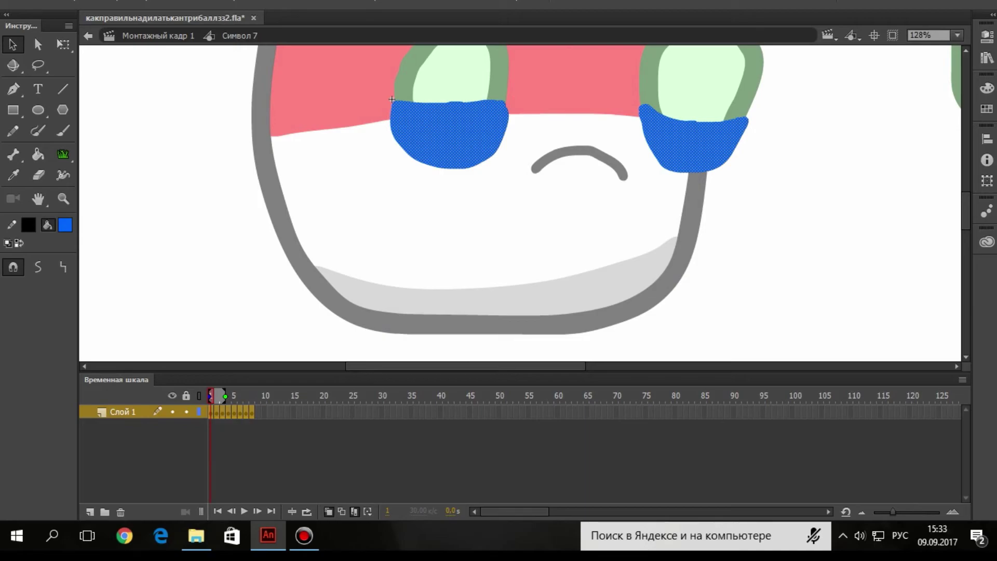
pyautogui.hotkey('ctrl', 'F3')
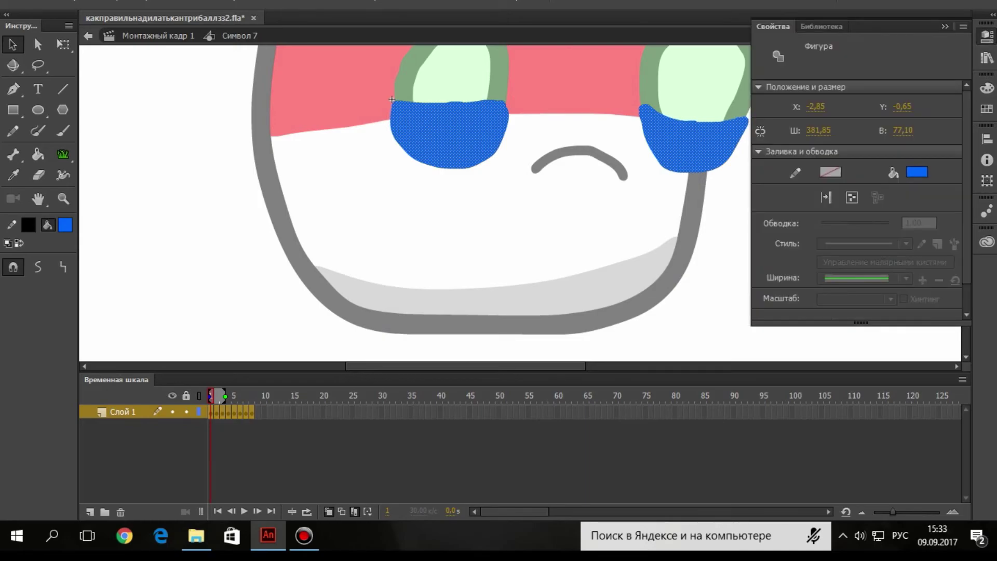
pyautogui.hotkey('ctrl', 'shift', 'F9')
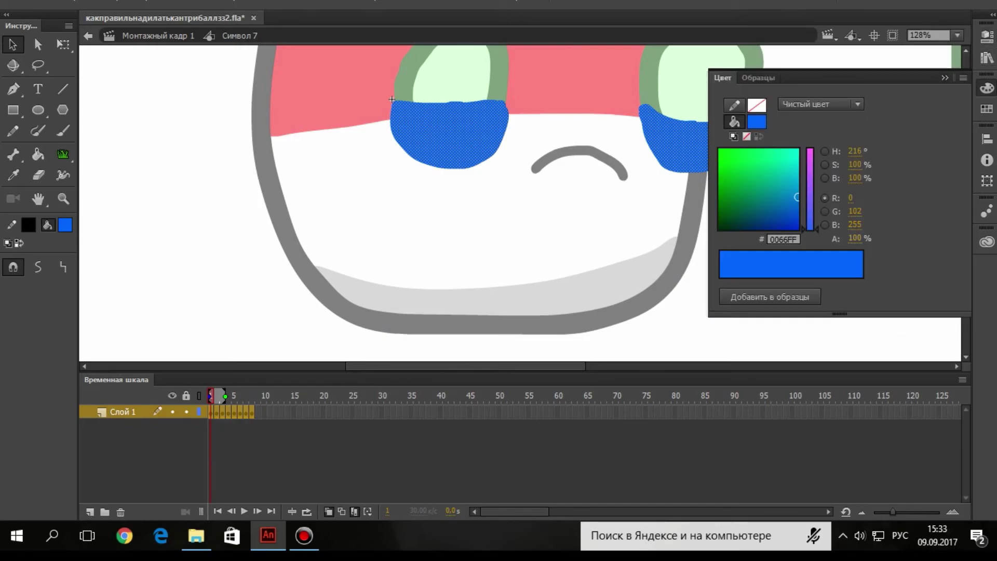
pyautogui.write('40')
pyautogui.press('Return')
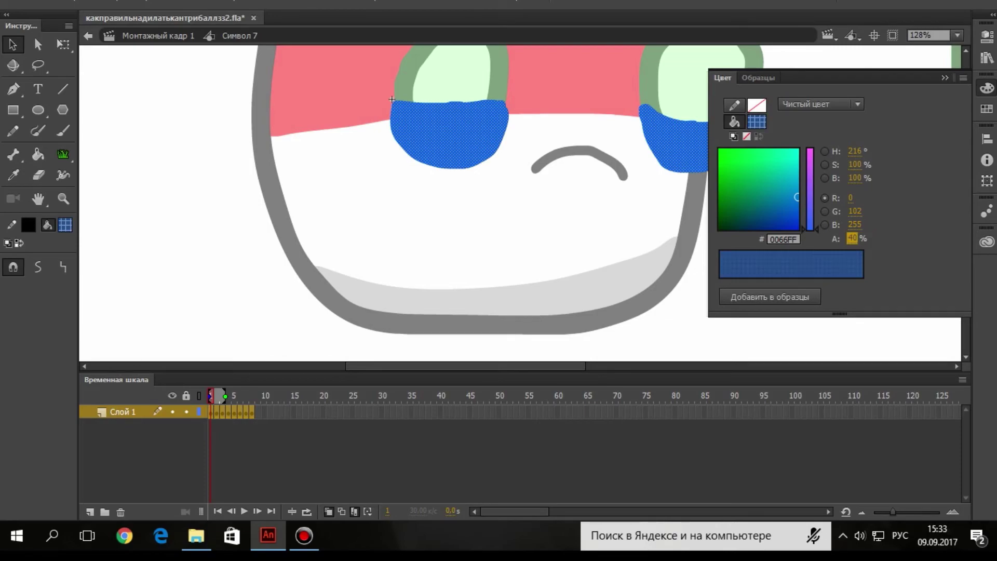
pyautogui.press('v')
pyautogui.hotkey('ctrl', 'shift', 'F9')
pyautogui.hotkey('ctrl', 'shift', 'a')
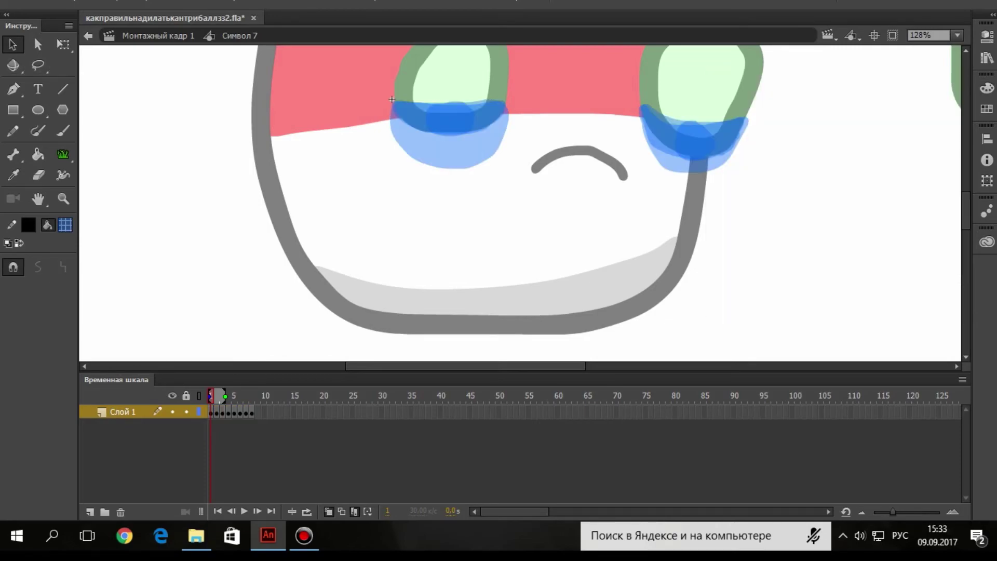
# Shift the multi-frame editing range to frames 4–8, select those frames and set the tear fill's opacity to 40%.
pyautogui.press('Return')
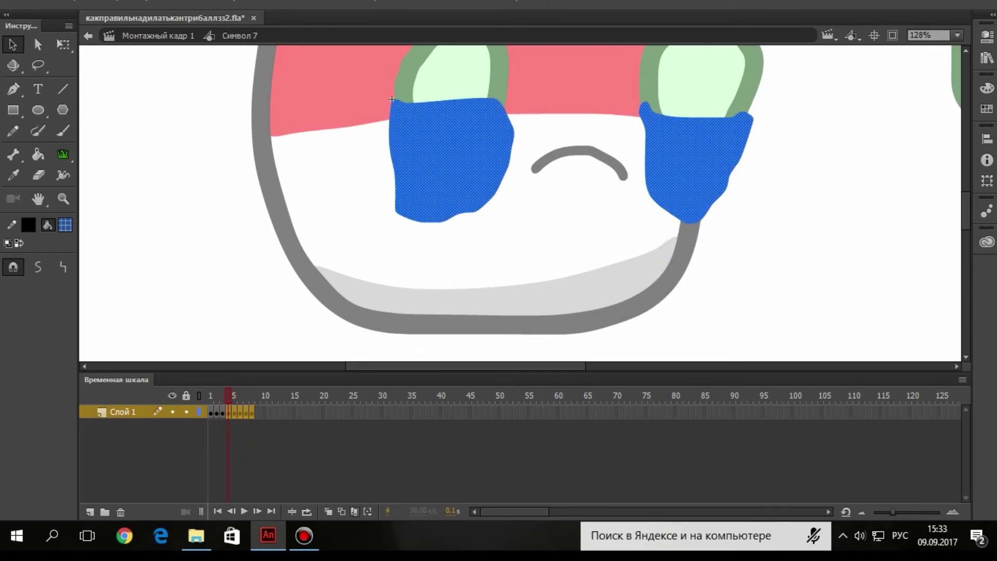
pyautogui.click(355, 512)
pyautogui.press('Escape')
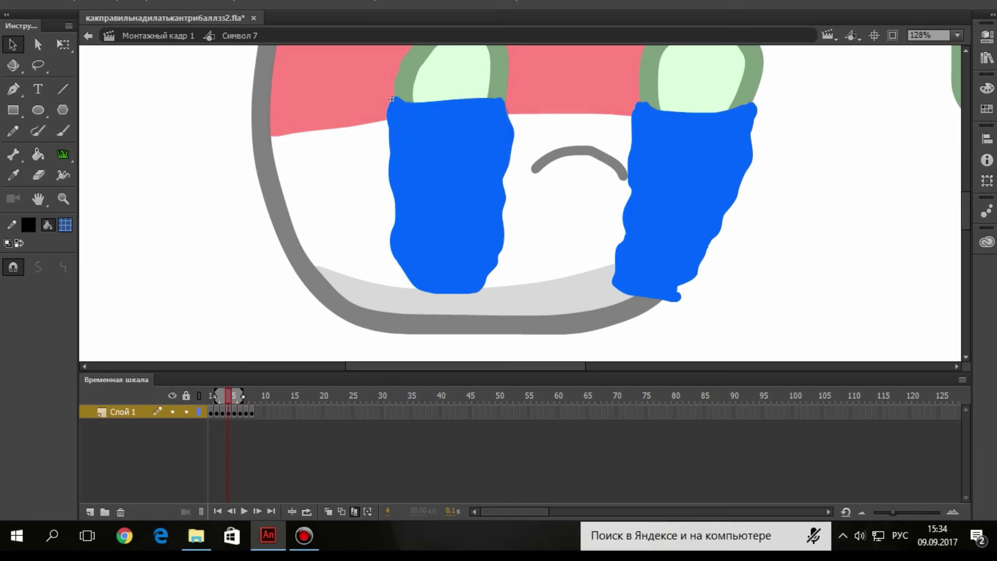
pyautogui.moveTo(249, 396); pyautogui.dragTo(254, 396)
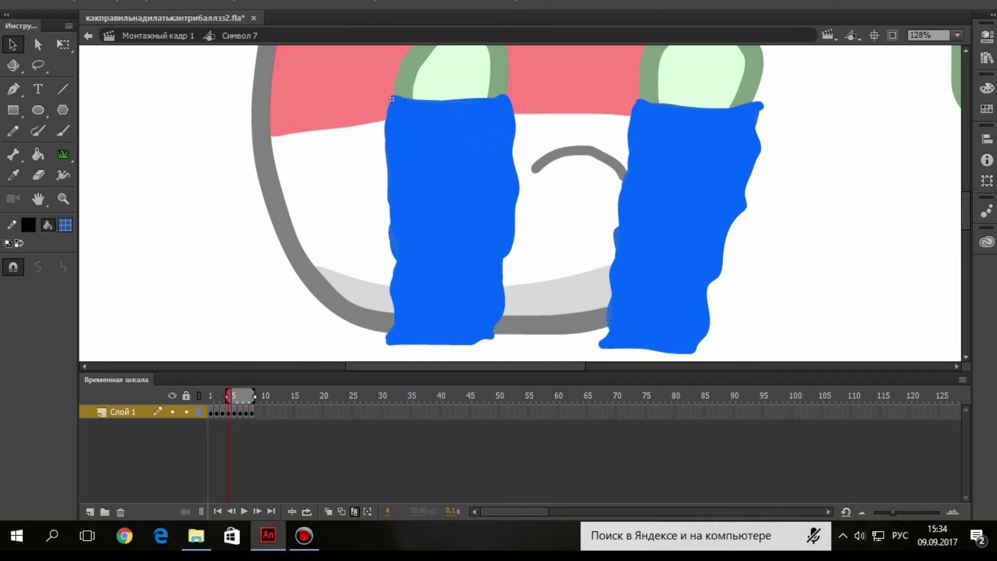
pyautogui.click(986, 88)
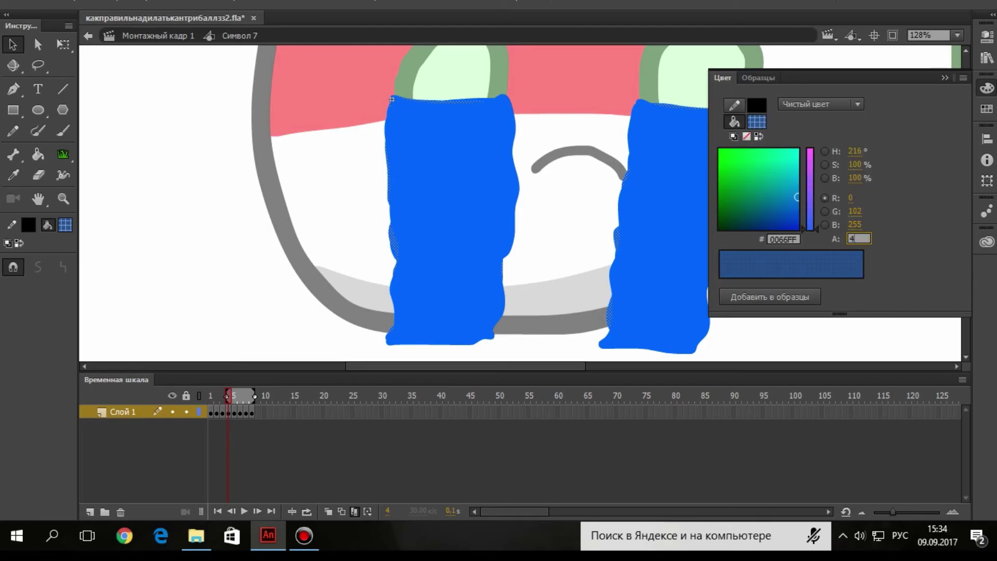
pyautogui.click(784, 339)
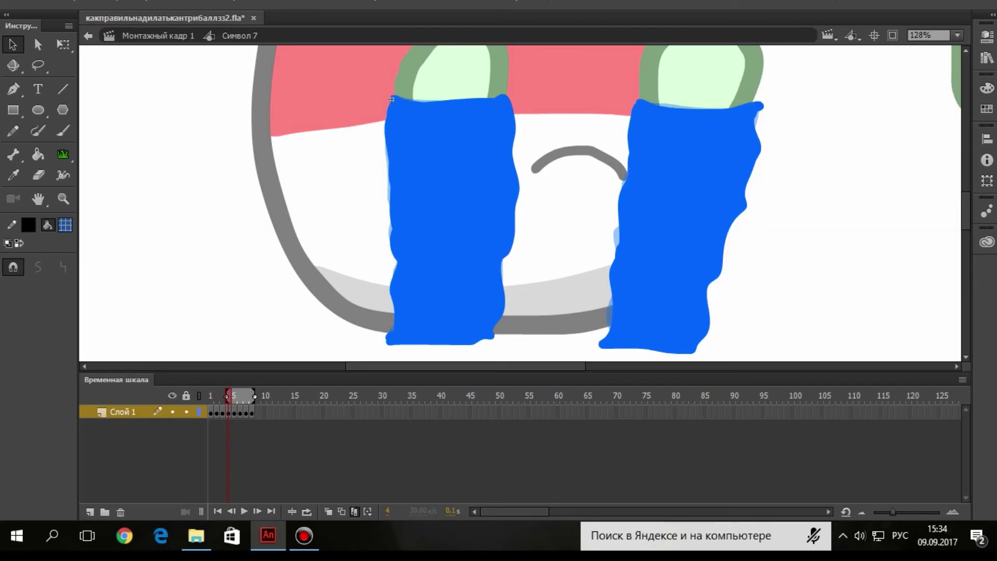
pyautogui.moveTo(228, 413); pyautogui.dragTo(252, 413)
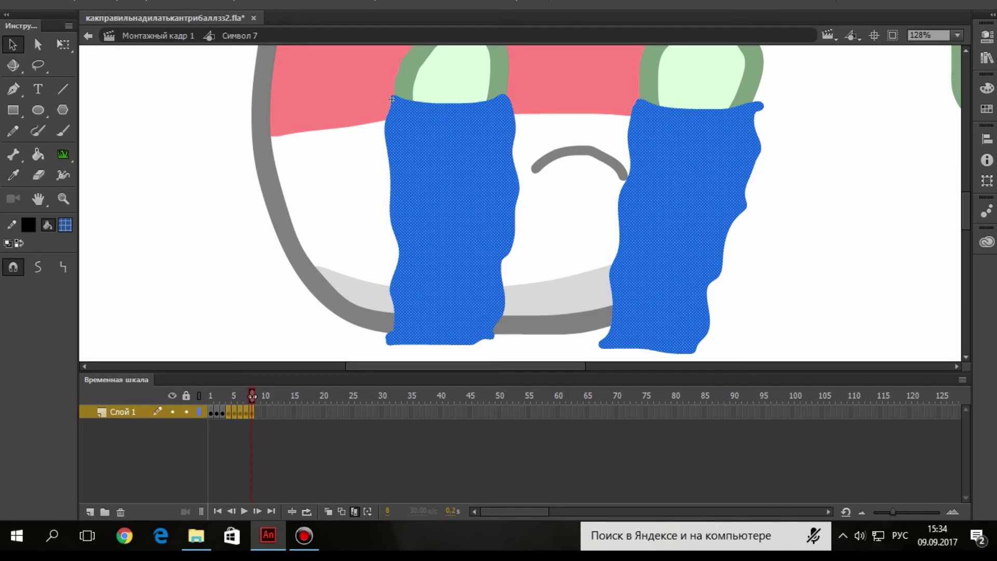
pyautogui.click(987, 88)
pyautogui.write('40')
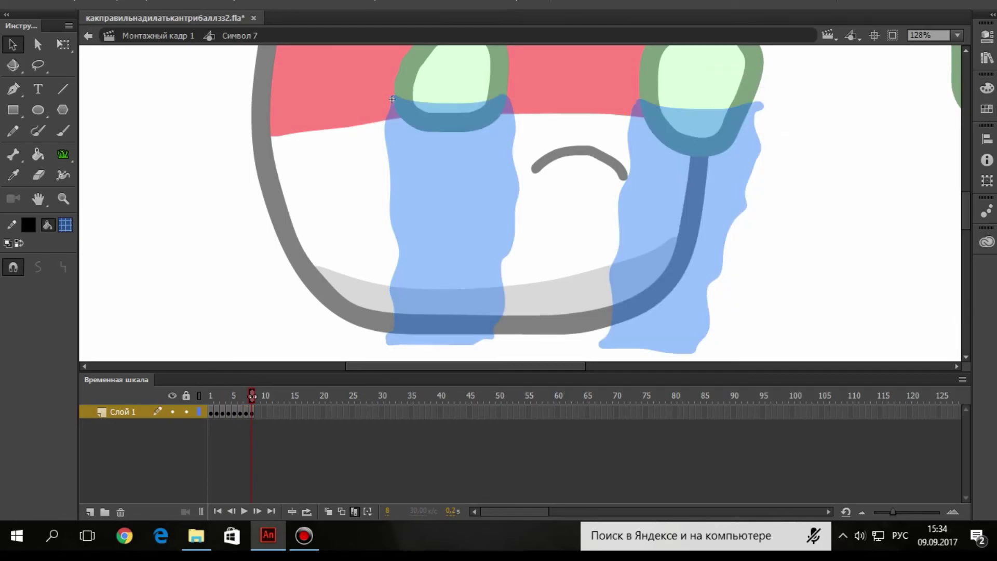
# Play back the tear animation several times and turn off multi-frame editing.
pyautogui.press('Return')
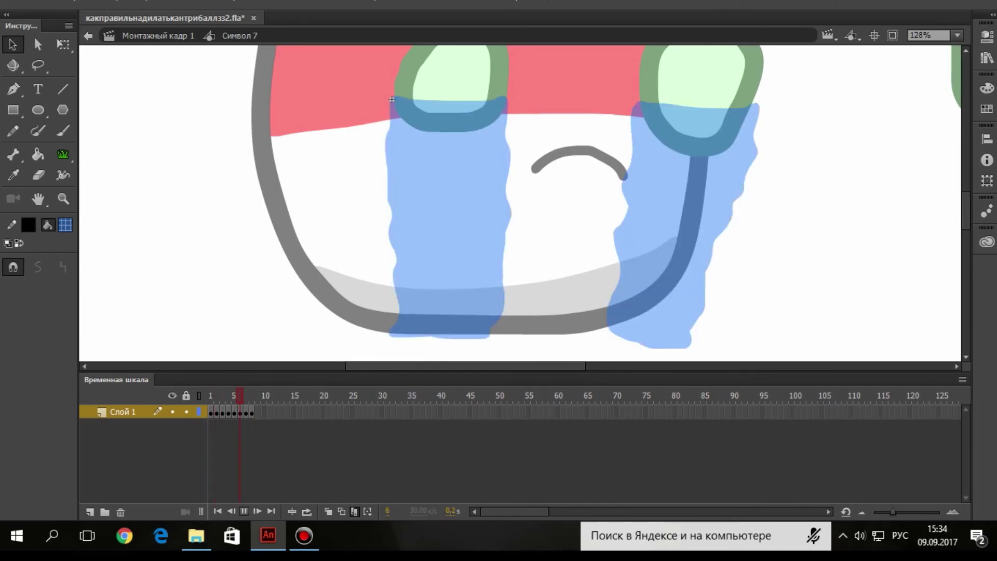
pyautogui.press('Return')
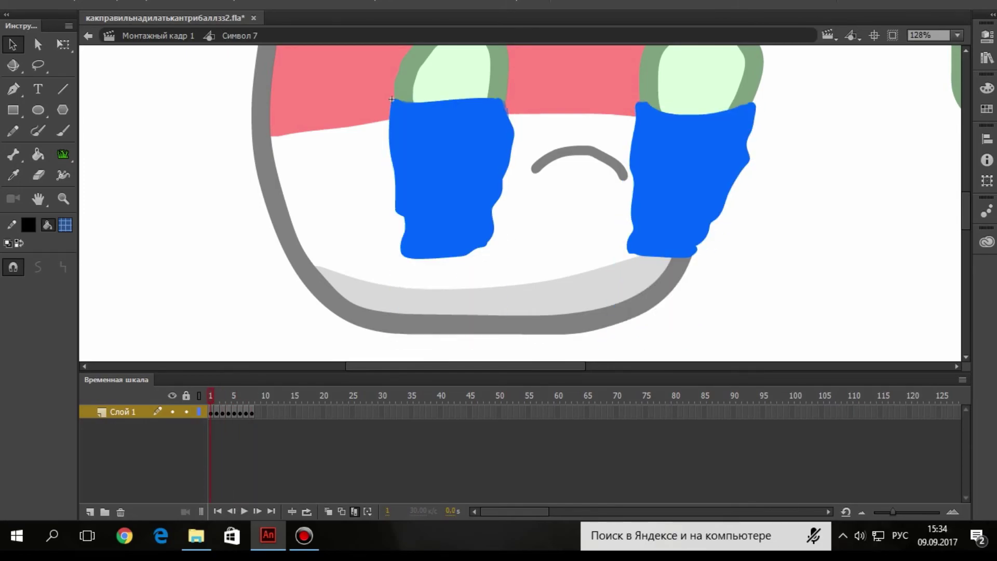
pyautogui.press('Return')
pyautogui.press('Return')
pyautogui.press('Return')
pyautogui.click(355, 512)
pyautogui.press('Return')
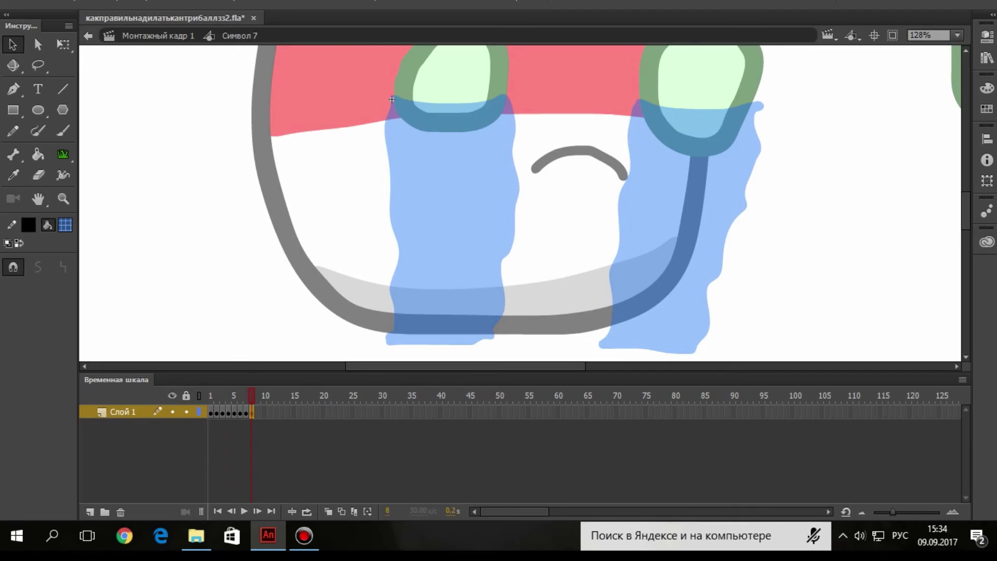
# Extend the last tear drawing on the layer to frame 14.
pyautogui.hotkey('ctrl', 'a')
pyautogui.press('F5')
pyautogui.press('F5')
pyautogui.press('F5')
pyautogui.press('F5')
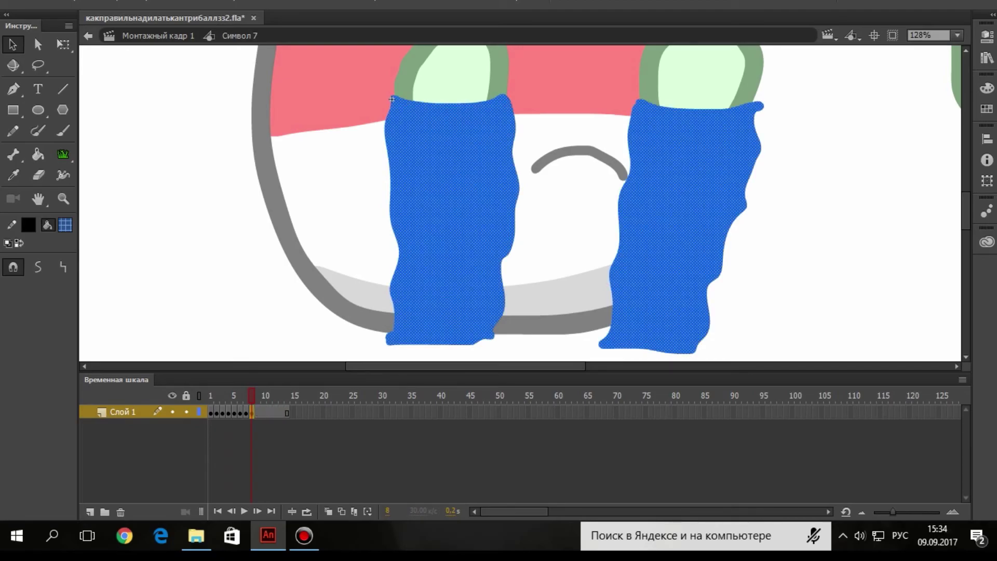
pyautogui.press('F6')
pyautogui.click(150, 120)
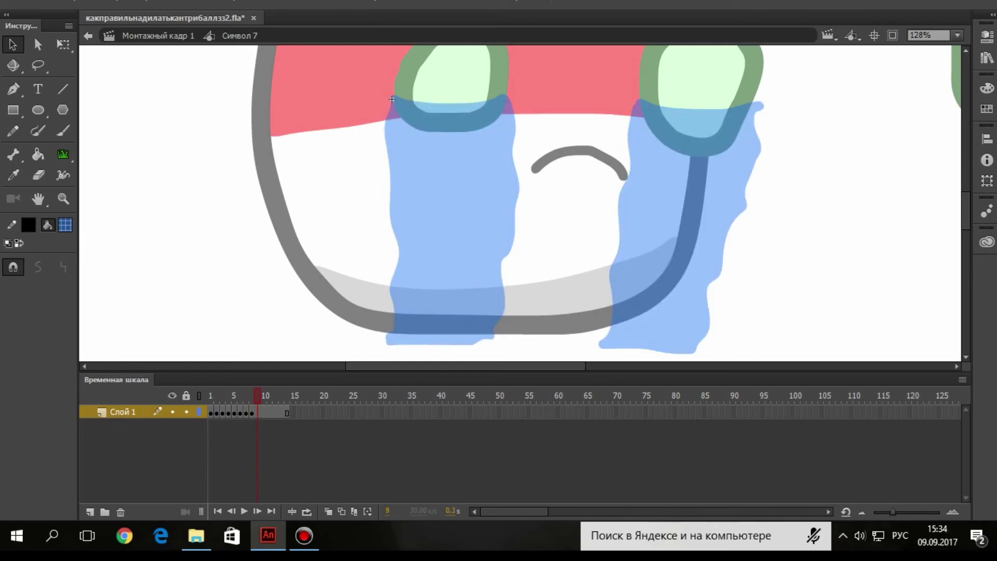
# Copy frames 7 and 8 of the full-length tear streams and paste them at frame 9.
pyautogui.press(',')
pyautogui.press(',')
pyautogui.press(',')
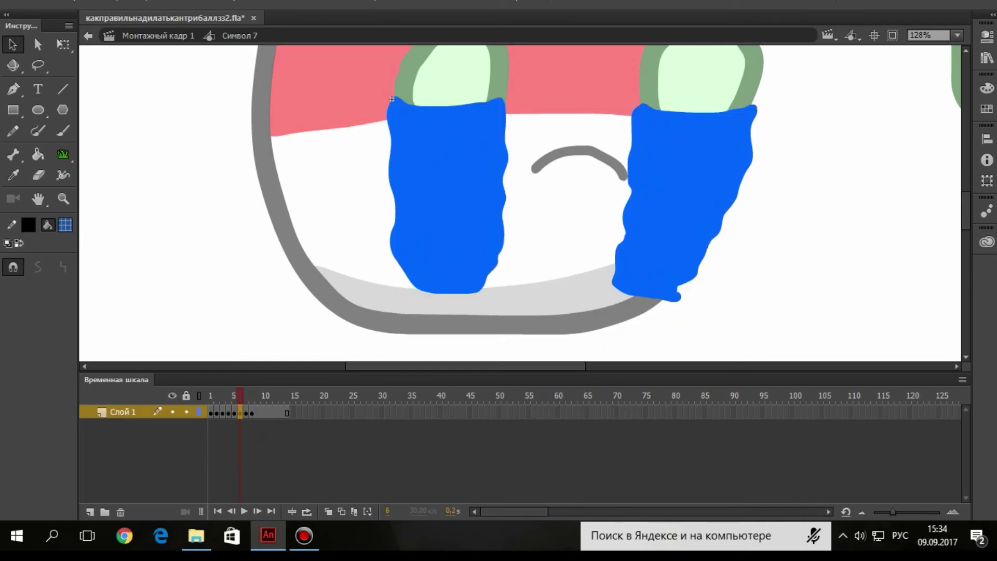
pyautogui.moveTo(246, 413); pyautogui.dragTo(251, 414)
pyautogui.rightClick(251, 415)
pyautogui.click(311, 209)
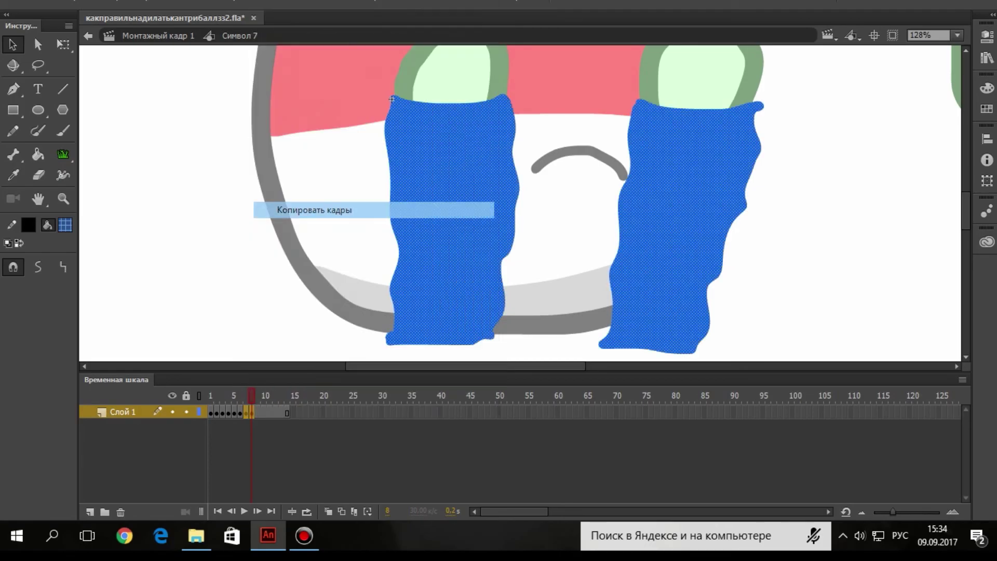
pyautogui.rightClick(257, 413)
pyautogui.click(301, 222)
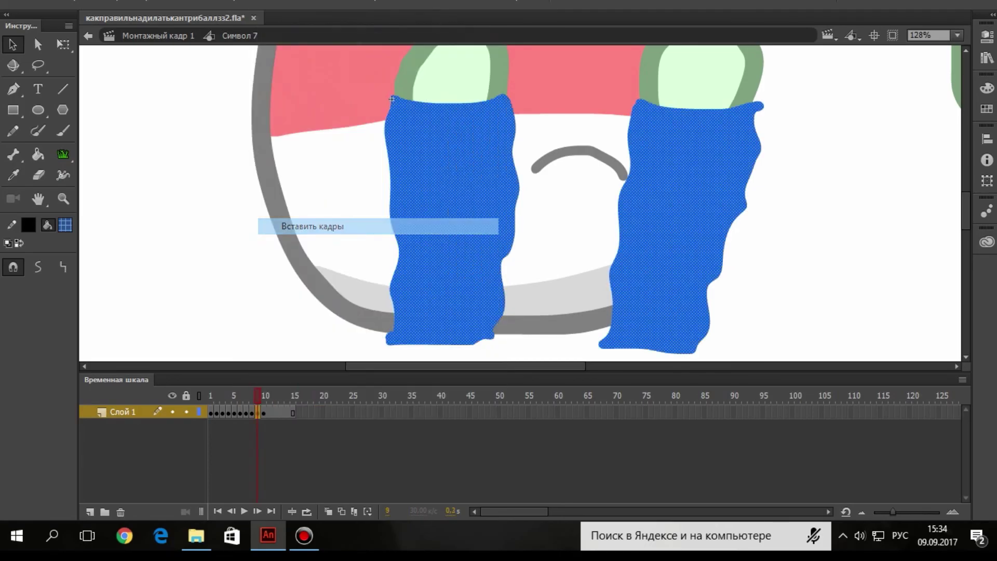
# Paste the two copied tear frames repeatedly until the layer has keyframes up to frame 20, and play the result.
pyautogui.rightClick(263, 412)
pyautogui.click(368, 240)
pyautogui.rightClick(280, 413)
pyautogui.click(336, 223)
pyautogui.rightClick(288, 413)
pyautogui.click(337, 226)
pyautogui.rightClick(305, 413)
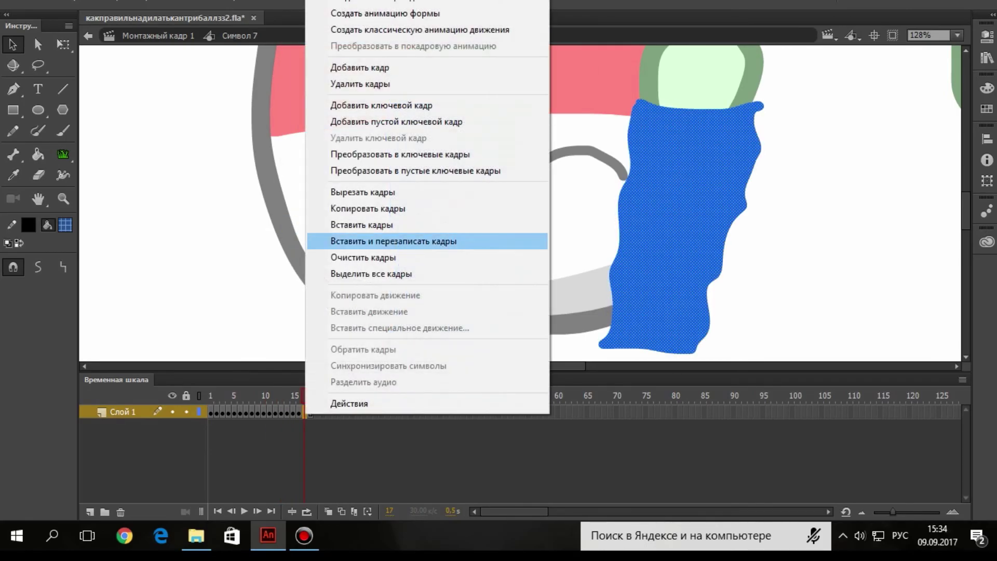
pyautogui.click(314, 241)
pyautogui.rightClick(315, 413)
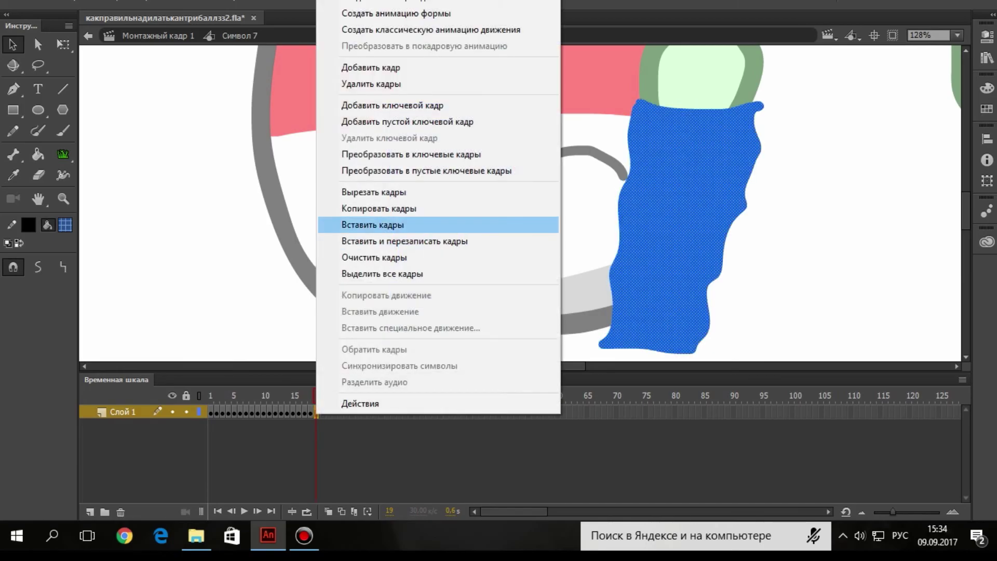
pyautogui.click(364, 225)
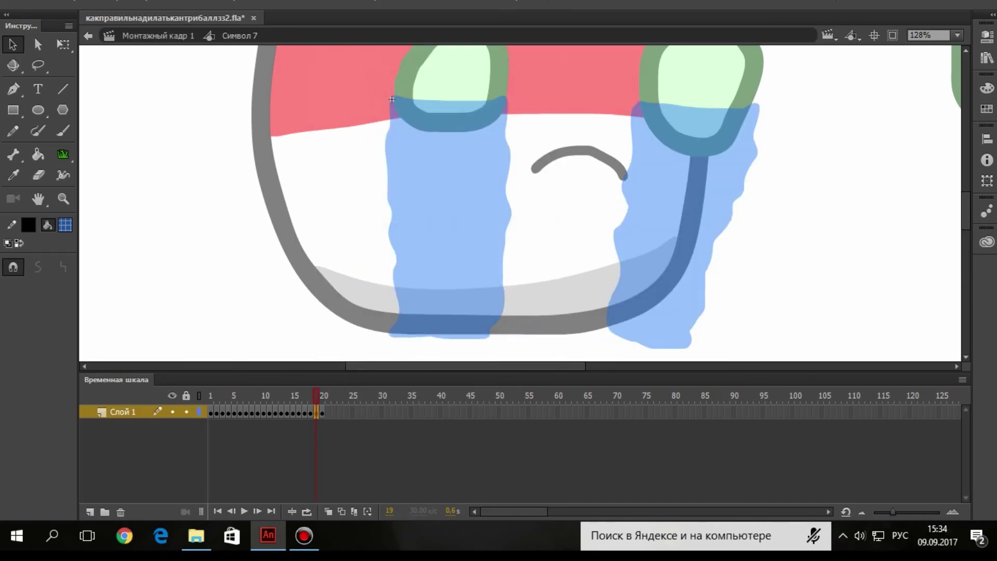
pyautogui.press('Return')
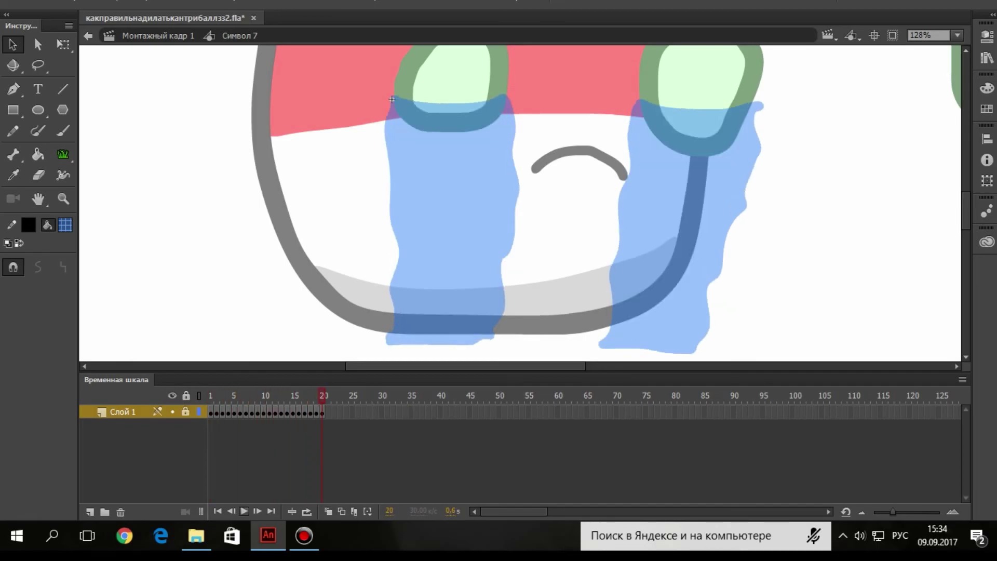
# Leave the tear symbol and return to the main scene with both countryballs in view.
pyautogui.doubleClick(392, 100)
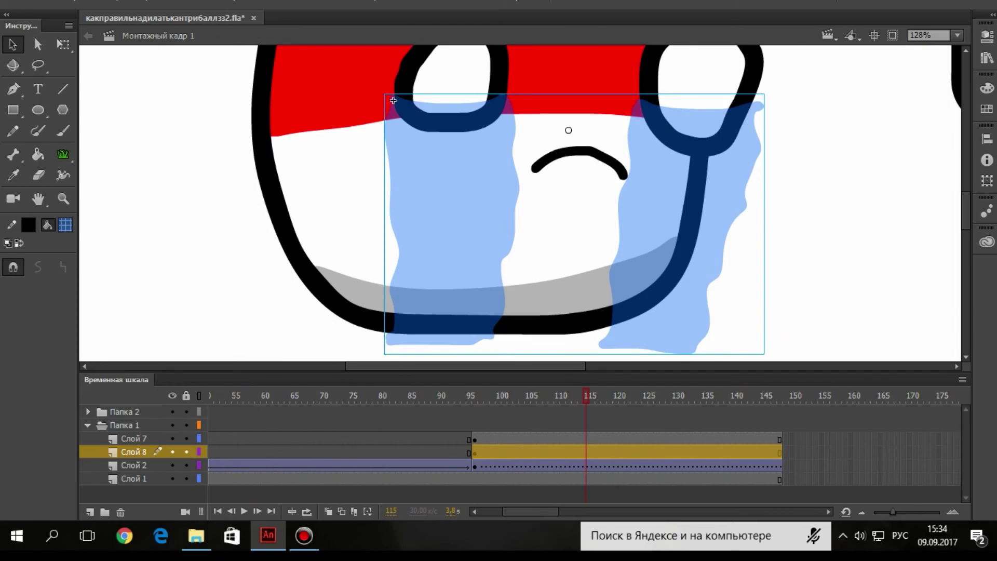
pyautogui.click(155, 130)
pyautogui.click(63, 199)
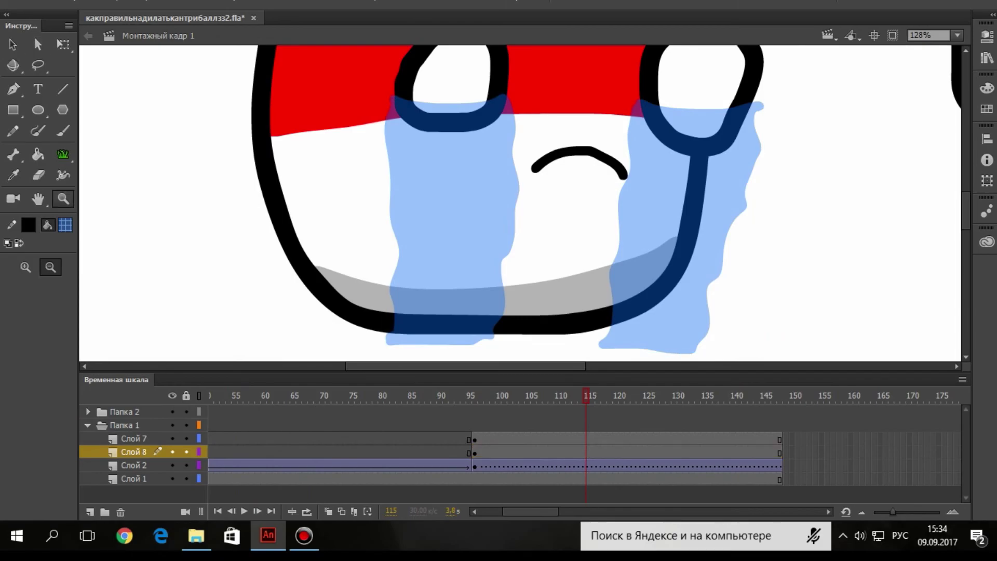
pyautogui.click(628, 238)
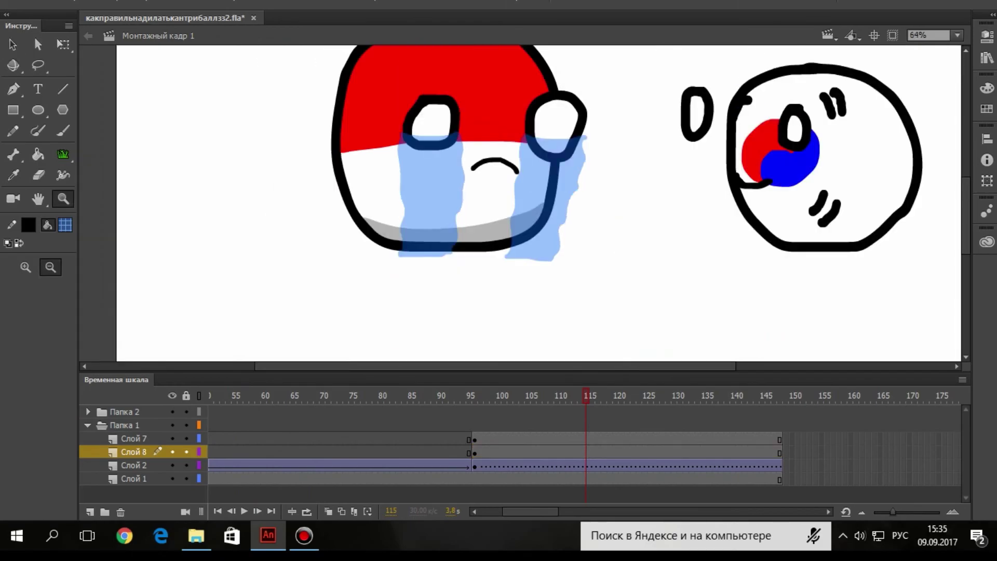
# Step through the main scene frame by frame up to frame 119 to check how the tears repeat.
pyautogui.moveTo(585, 396); pyautogui.dragTo(545, 396)
pyautogui.press('.')
pyautogui.press('.')
pyautogui.press('.')
pyautogui.press('.')
pyautogui.press('.')
pyautogui.press('.')
pyautogui.press('.')
pyautogui.press('.')
pyautogui.press('.')
pyautogui.press('.')
pyautogui.press('.')
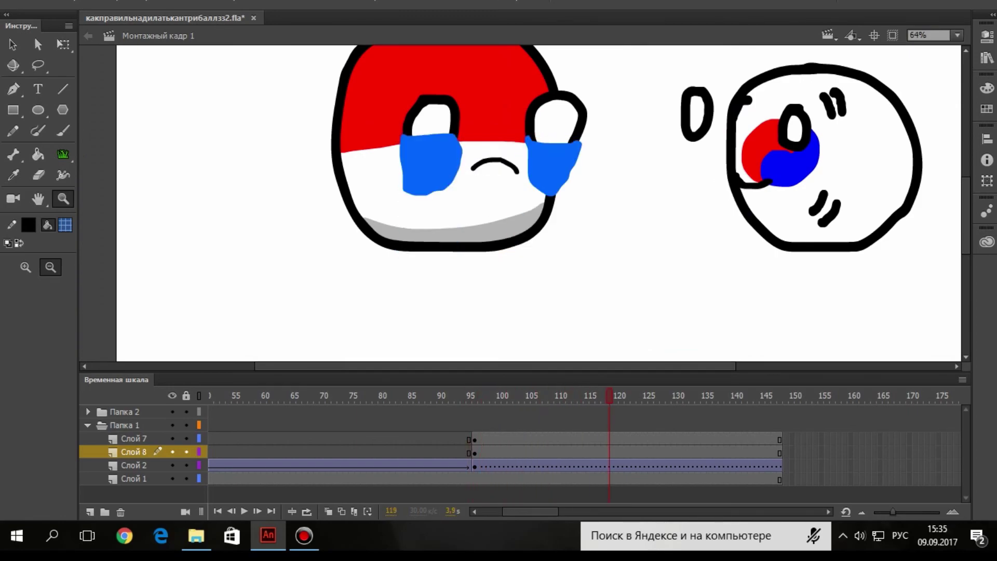
# Set the looping option of the tear symbol instance on Poland to play once.
pyautogui.press('v')
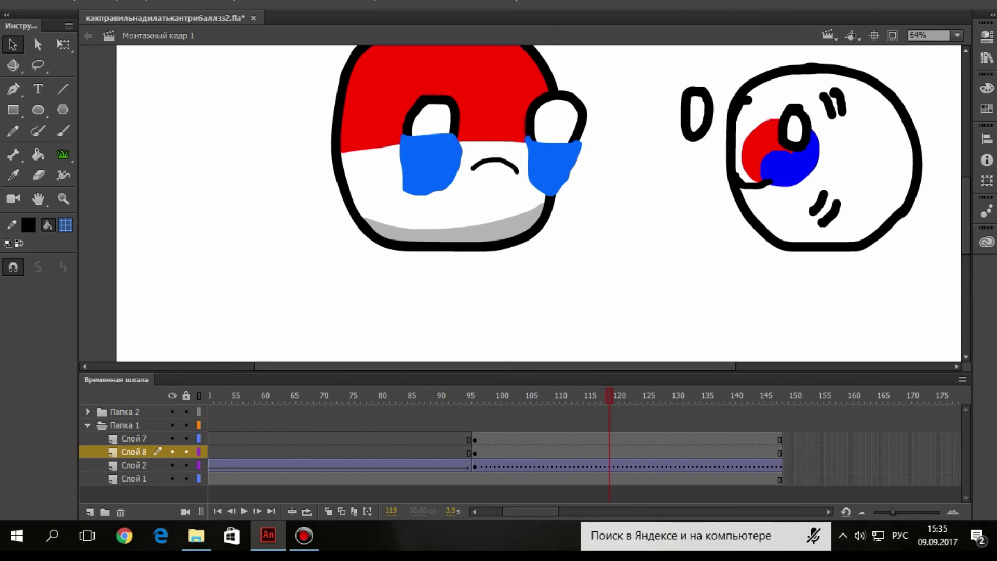
pyautogui.click(402, 134)
pyautogui.click(986, 36)
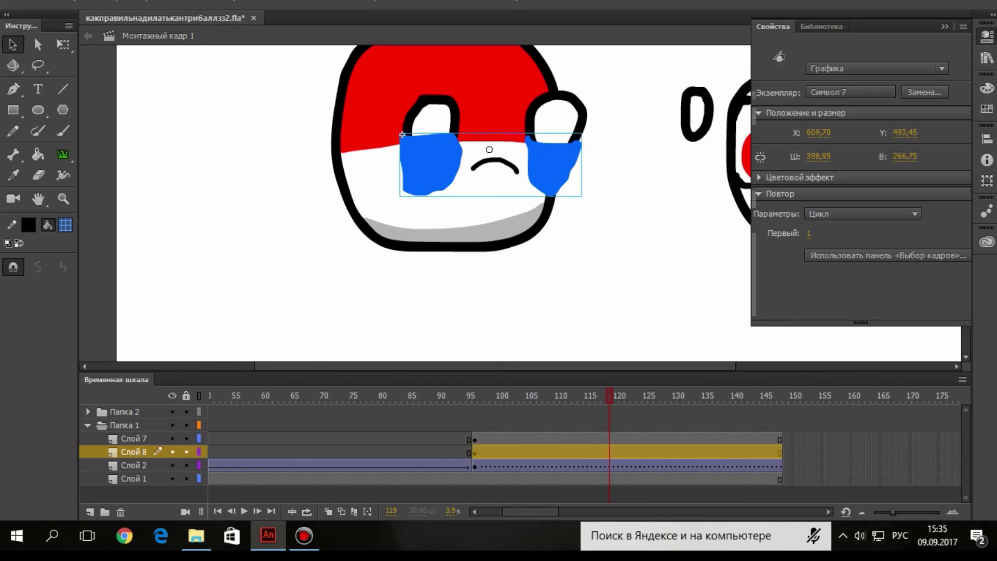
pyautogui.click(862, 213)
pyautogui.click(857, 246)
# Remove all frames after frame 121 from Слой 7, Слой 8, Слой 2 and Слой 1.
pyautogui.moveTo(628, 478); pyautogui.dragTo(784, 440)
pyautogui.rightClick(777, 441)
pyautogui.click(810, 109)
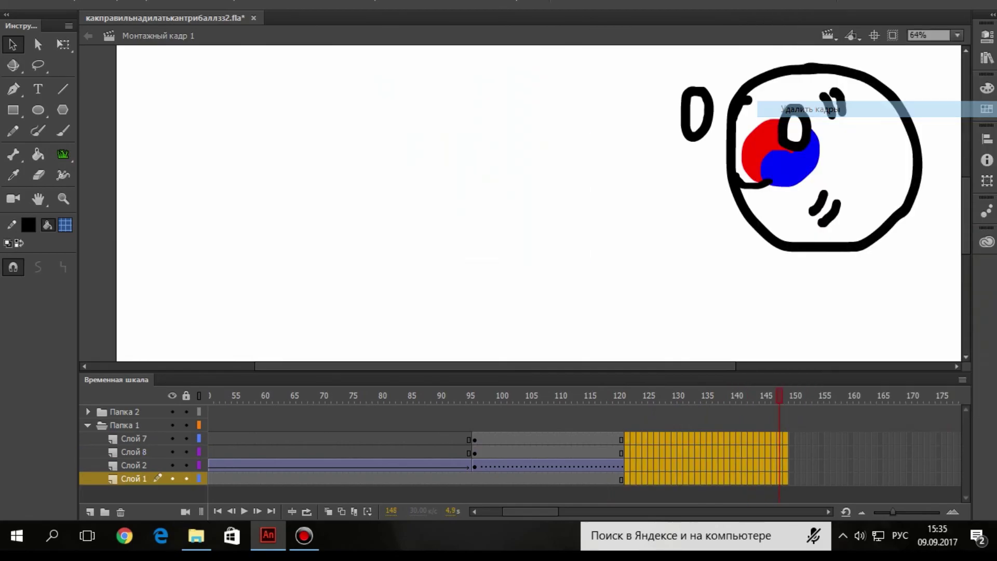
# Select everything past frame 121 across Папка 1 and its layers and remove those frames too.
pyautogui.click(638, 493)
pyautogui.moveTo(627, 478); pyautogui.dragTo(826, 412)
pyautogui.rightClick(756, 439)
pyautogui.click(810, 108)
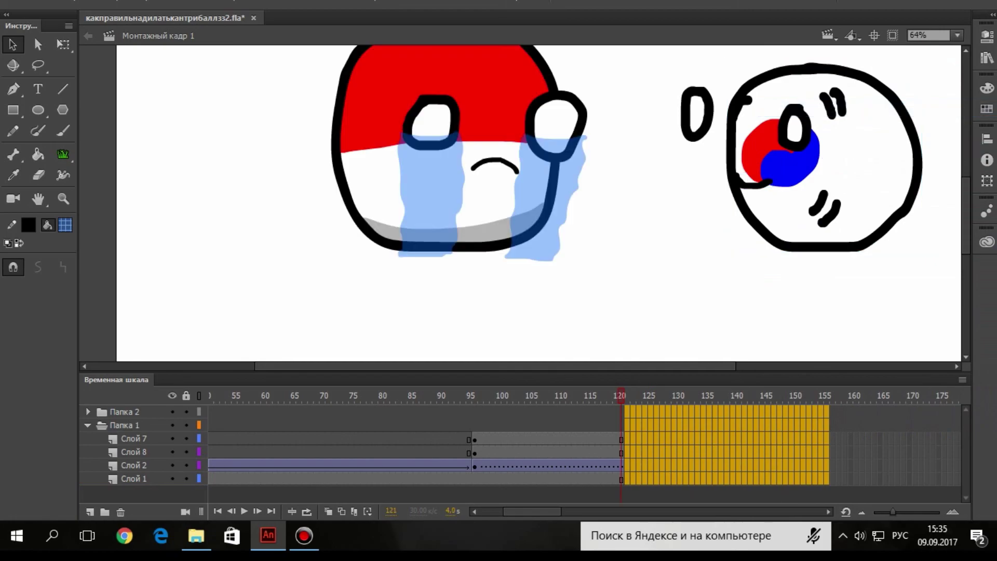
# Play the whole scene from frame 1 to review the finished animation.
pyautogui.click(550, 395)
pyautogui.moveTo(550, 395); pyautogui.dragTo(210, 395)
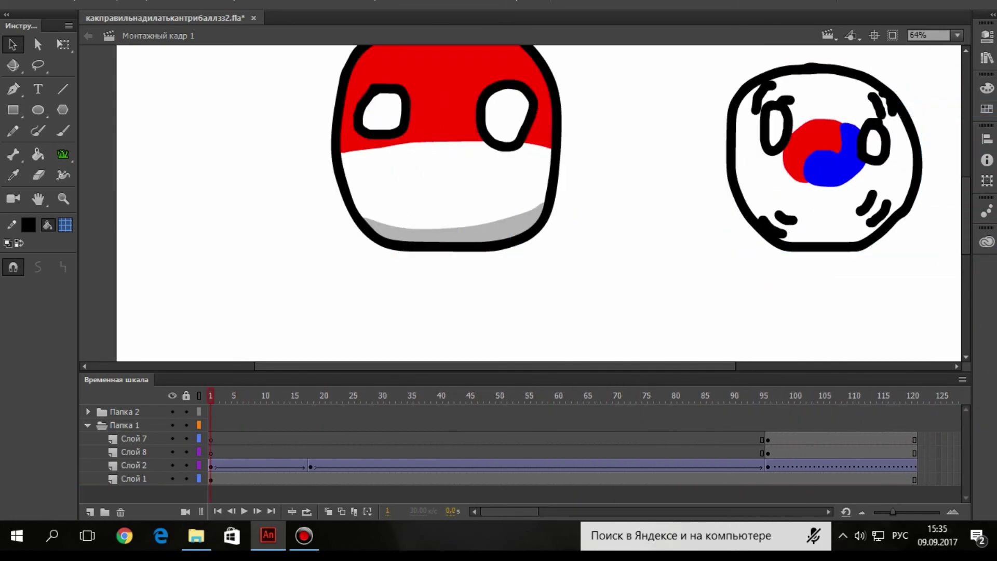
pyautogui.press('Return')
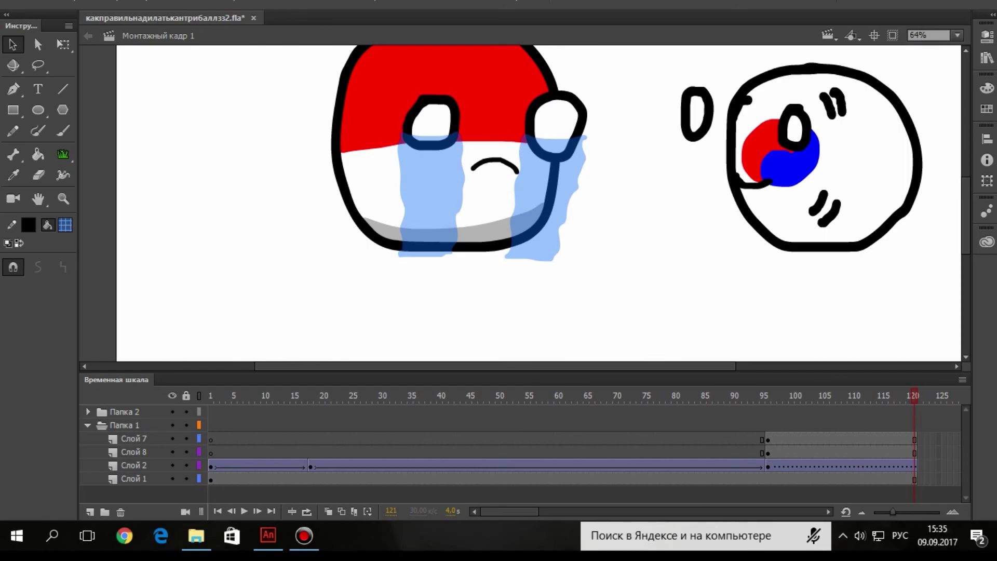
# Open the video export settings for the scene.
pyautogui.click(10, 2)
pyautogui.click(40, 1)
pyautogui.press('Down')
pyautogui.press('Down')
pyautogui.press('Down')
pyautogui.press('Down')
pyautogui.press('Down')
pyautogui.press('Down')
pyautogui.press('Down')
pyautogui.press('Down')
pyautogui.press('Down')
pyautogui.press('Down')
pyautogui.press('Down')
pyautogui.press('Down')
pyautogui.press('Down')
pyautogui.press('Down')
pyautogui.press('Right')
pyautogui.press('Down')
pyautogui.press('Down')
pyautogui.press('Down')
pyautogui.press('Return')
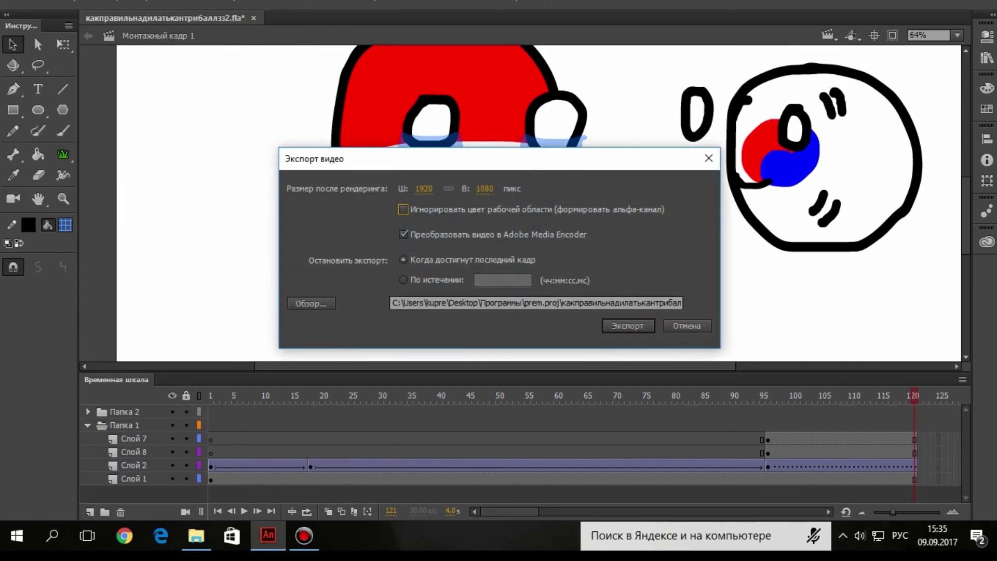
# Export the scene to the Desktop as the QuickTime movie какправильнадилатькантрибаллзз2.
pyautogui.click(311, 303)
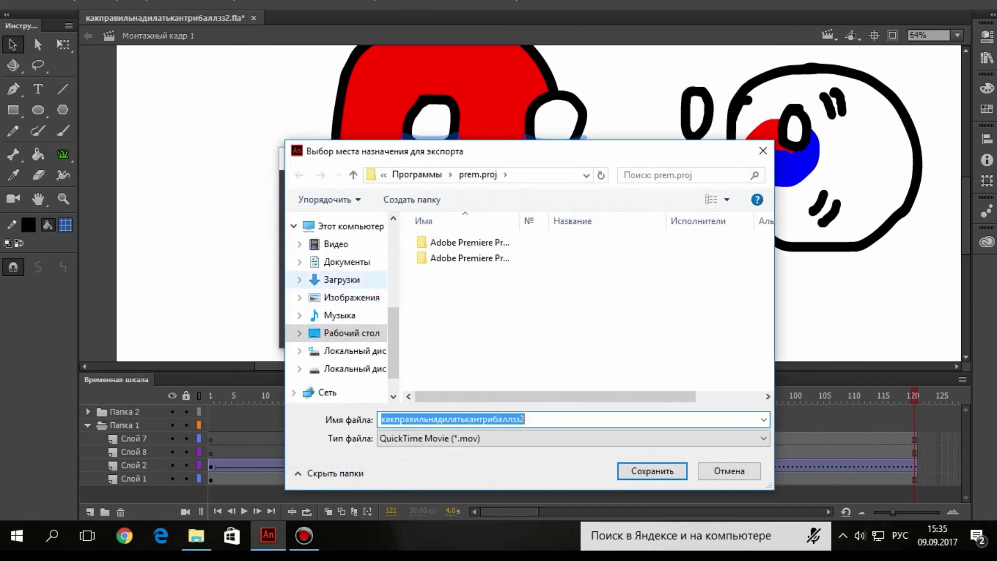
pyautogui.click(351, 333)
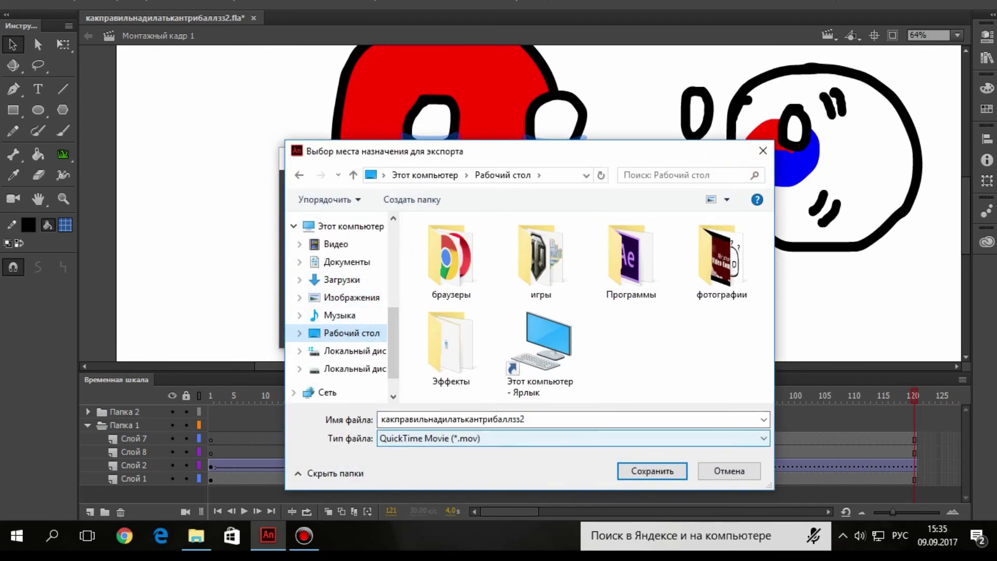
pyautogui.click(573, 438)
pyautogui.click(573, 439)
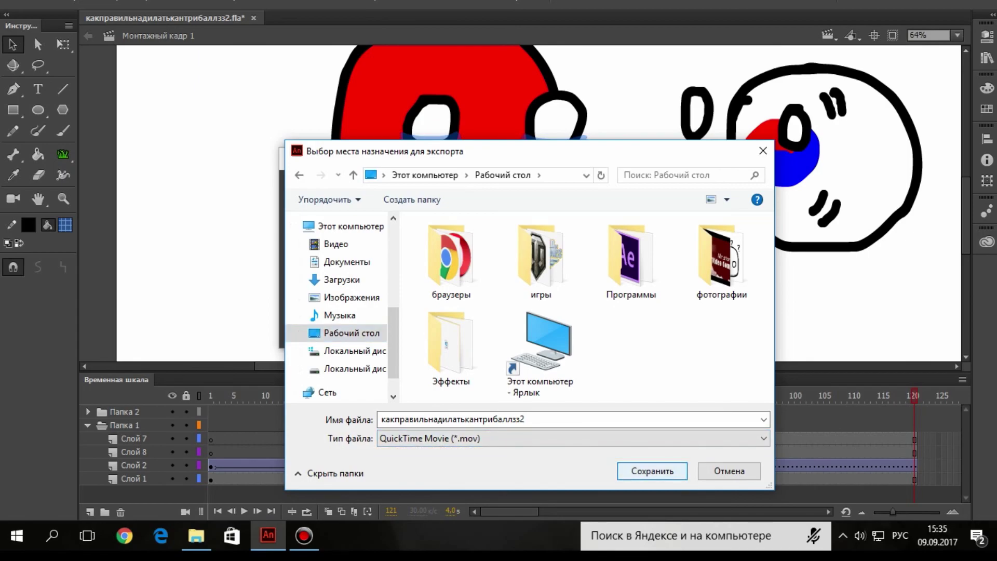
pyautogui.press('Return')
pyautogui.press('Return')
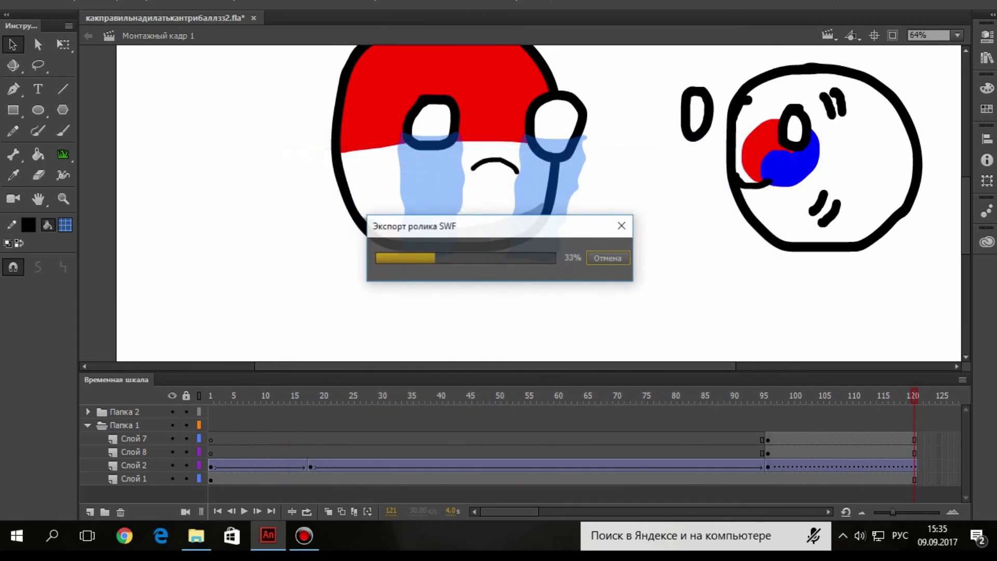